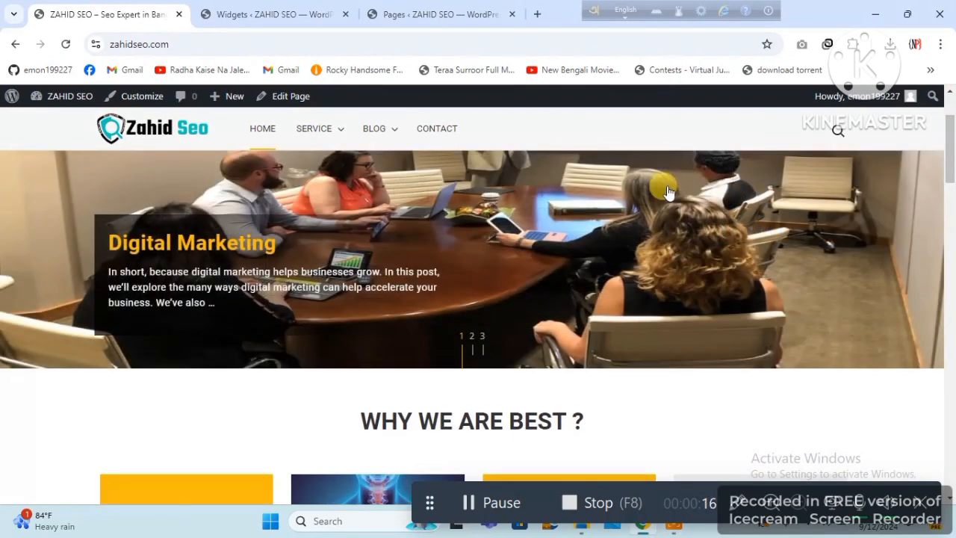
Highlight the "WHY WE ARE BEST ?" heading above the service boxes on the live homepage
left_click_drag(951, 170, 952, 205)
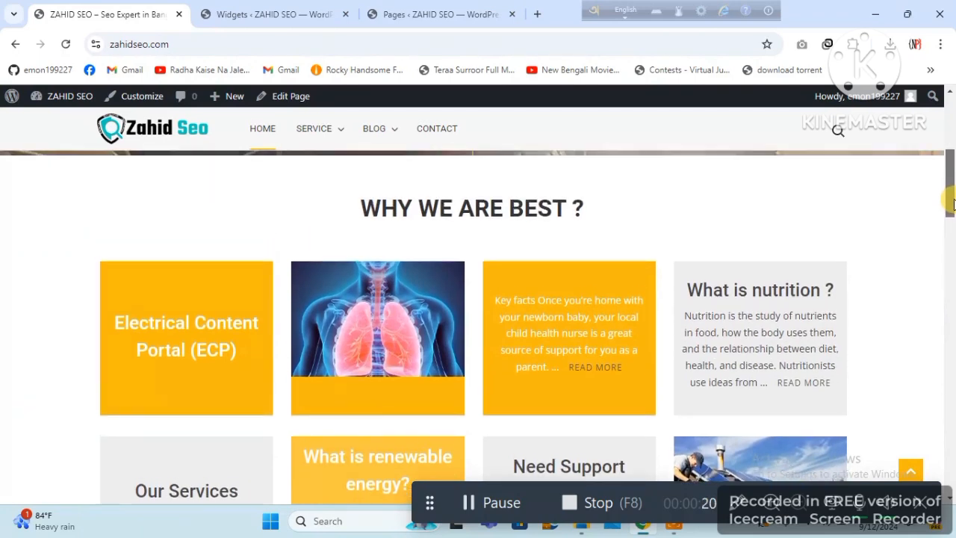
left_click_drag(361, 208, 578, 212)
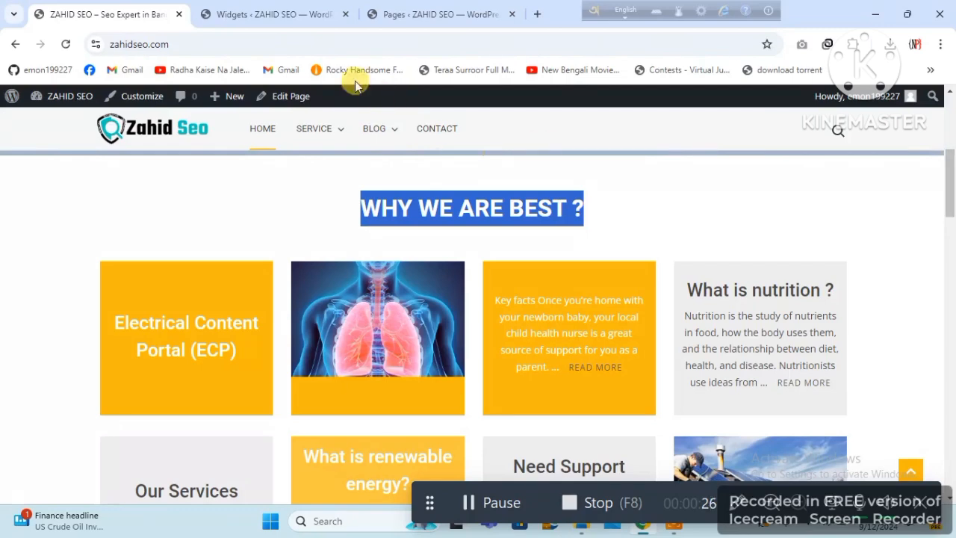
Open the site's widget settings and expand the T-Spiral: Welcome Section widget in the BusinessDeal Template Main Section
left_click(287, 24)
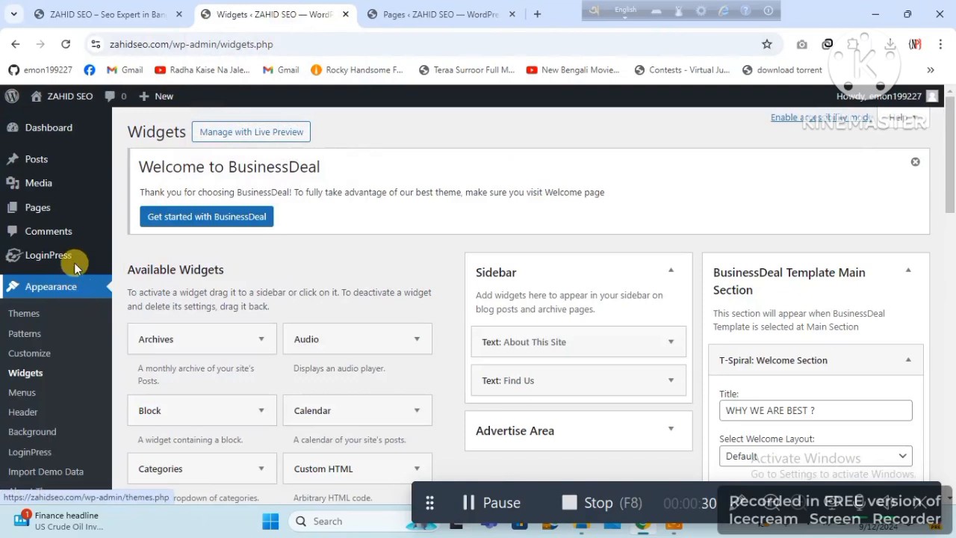
mouse_move(40, 140)
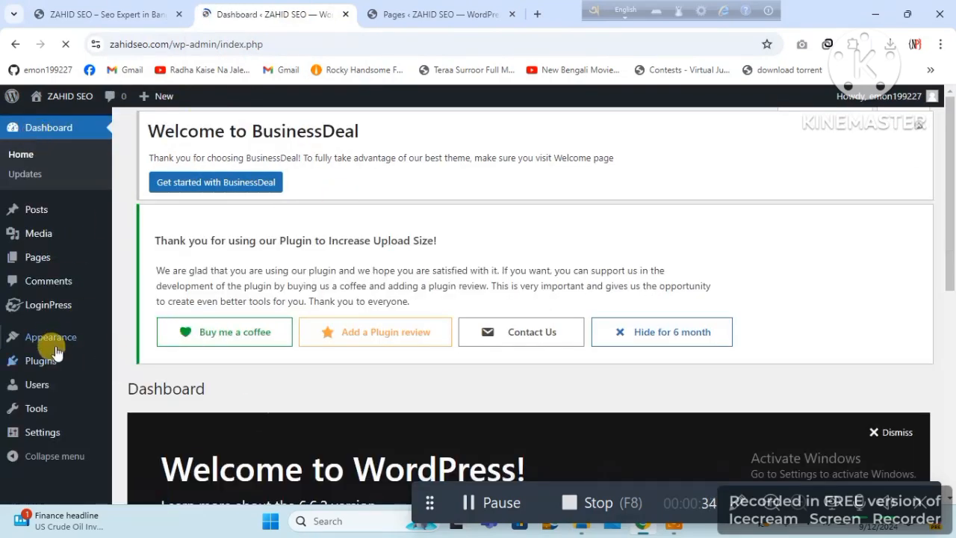
left_click(54, 338)
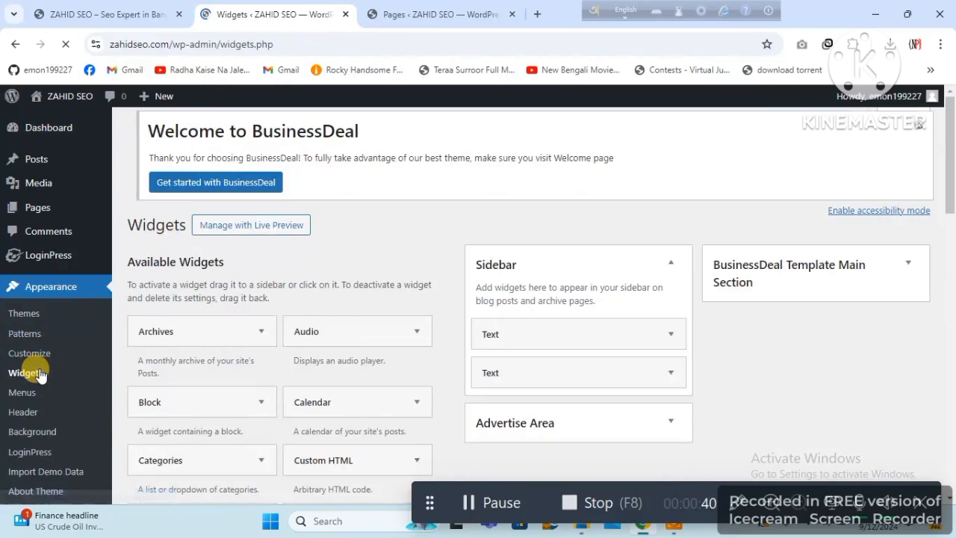
left_click(881, 272)
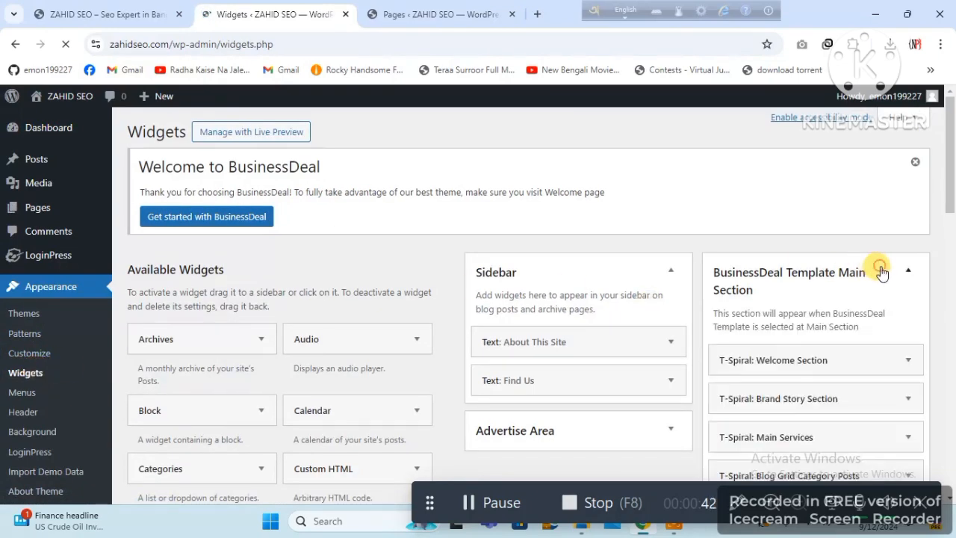
left_click(913, 364)
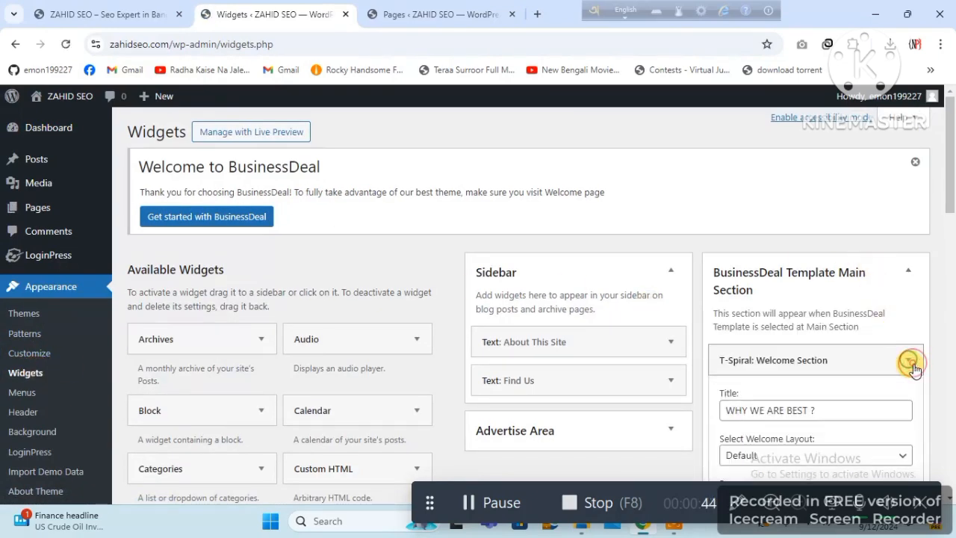
Compare the Welcome Section widget's title with the matching heading on the live homepage
scroll(951, 200, "down", 3)
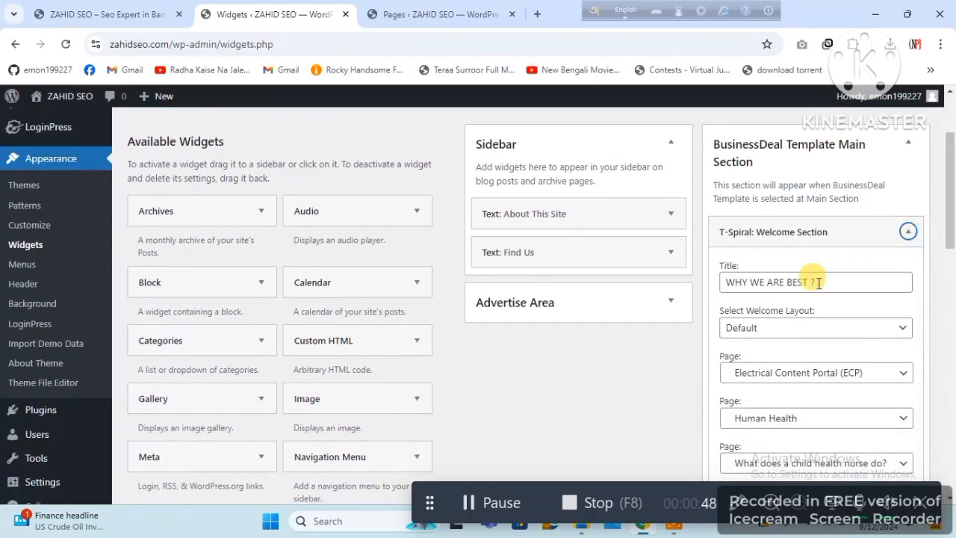
left_click_drag(818, 283, 775, 284)
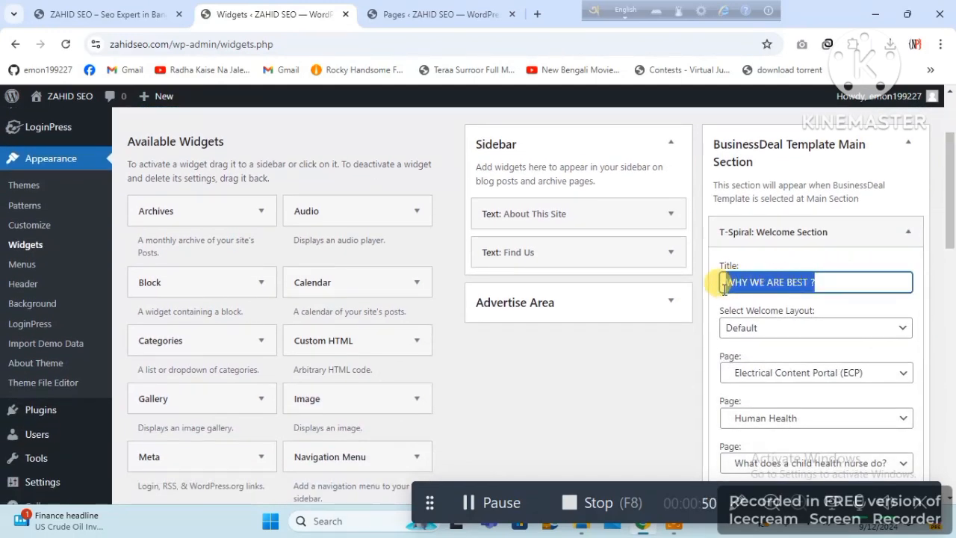
left_click(151, 16)
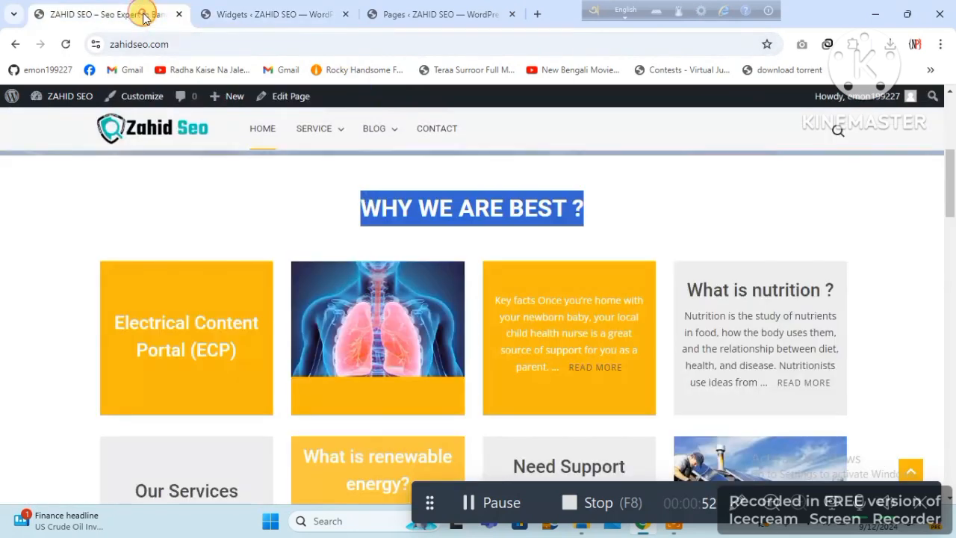
left_click(254, 16)
Examine the page choices assigned to the first three page fields of the Welcome Section widget, keeping the current selections
left_click(822, 380)
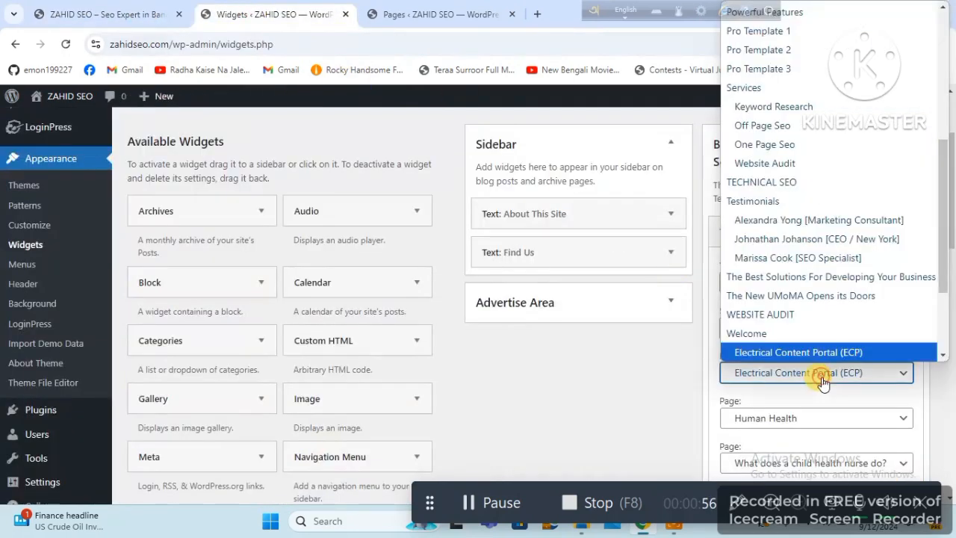
left_click(822, 380)
left_click(839, 418)
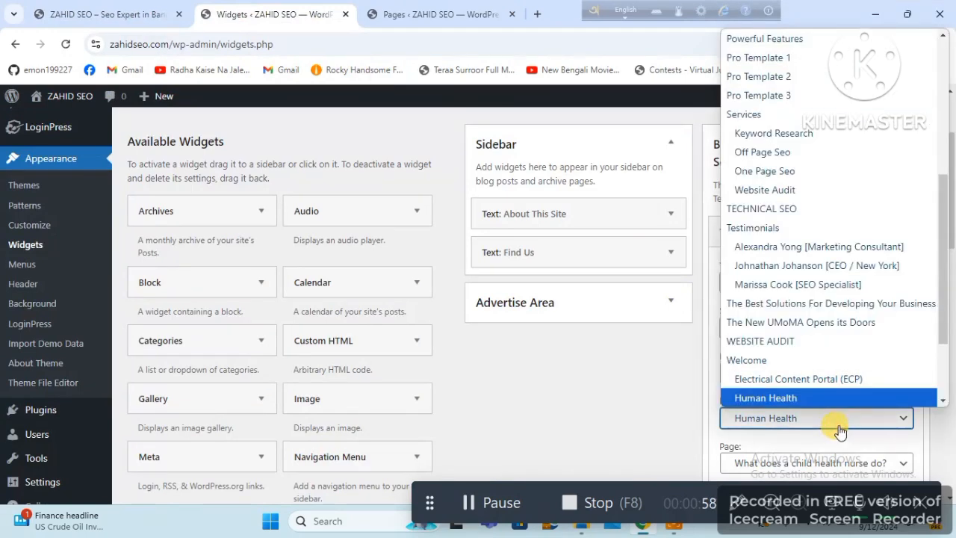
left_click(838, 423)
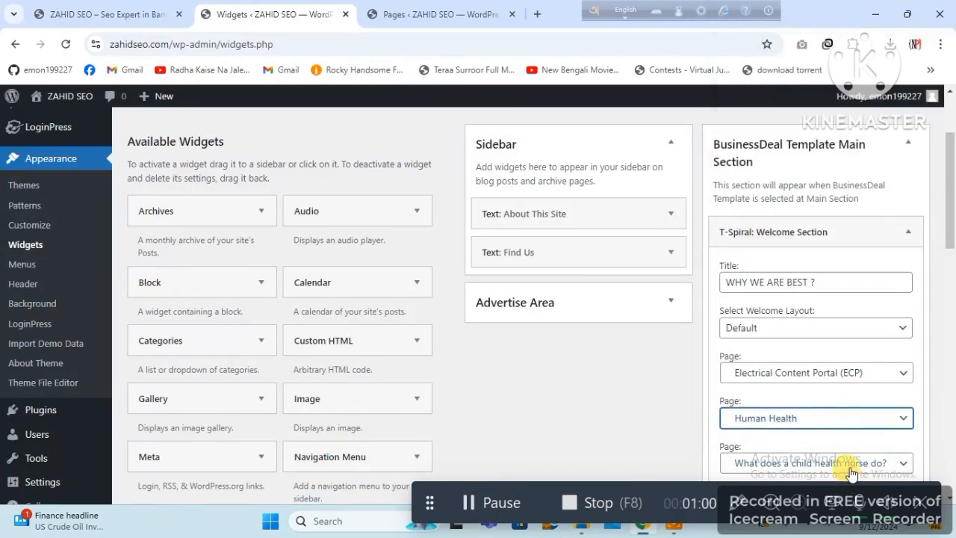
left_click(852, 467)
left_click(846, 463)
left_click(818, 420)
left_click(819, 423)
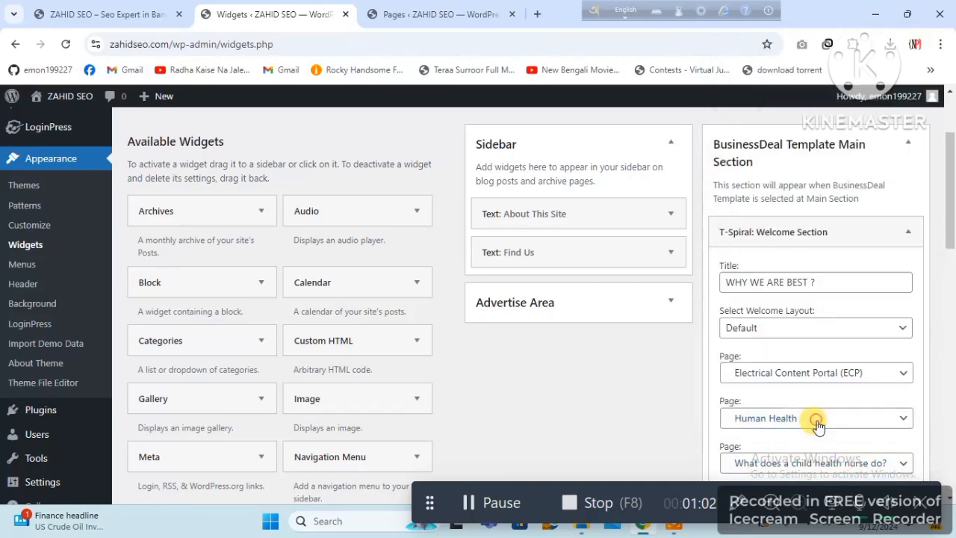
left_click(801, 383)
left_click(802, 384)
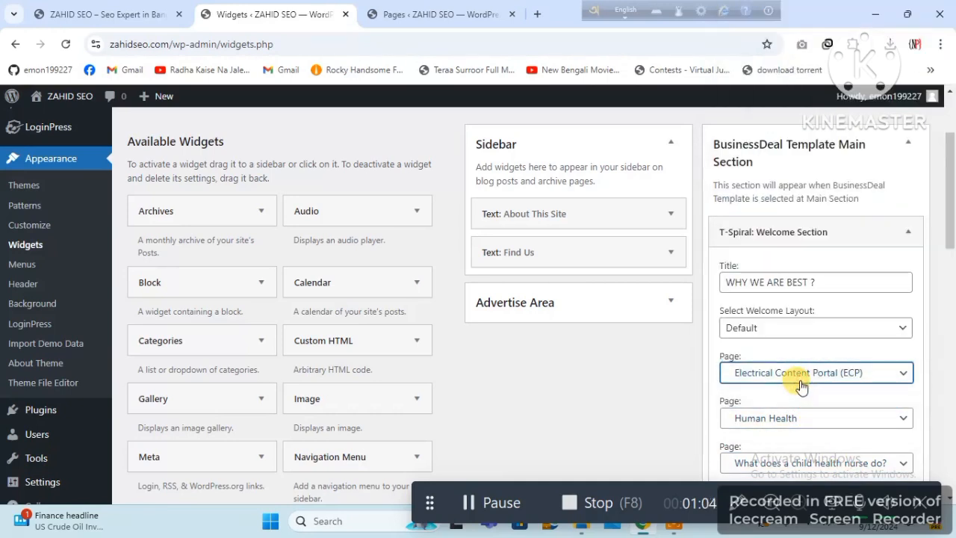
Copy the title "Electrical Content Portal (ECP)" from the first box on the live homepage
left_click(399, 18)
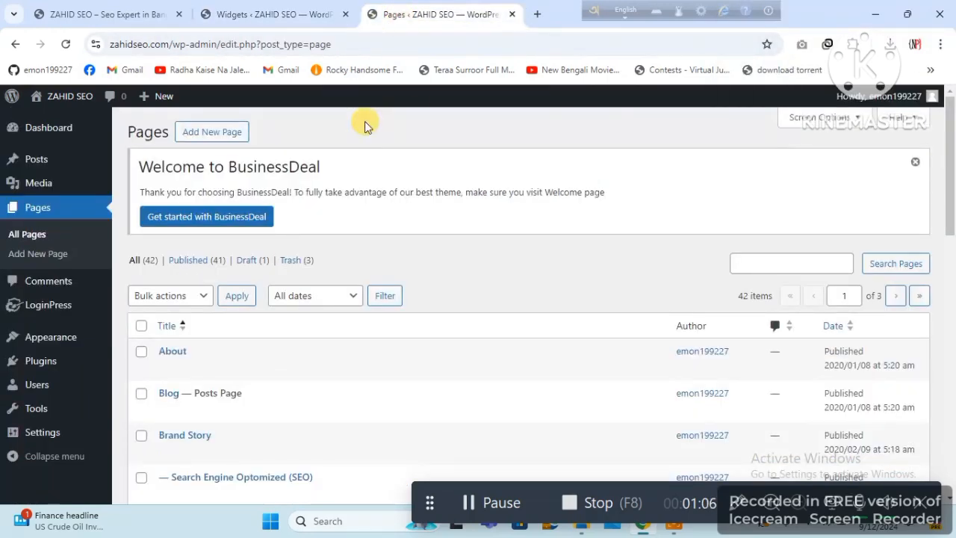
left_click(147, 9)
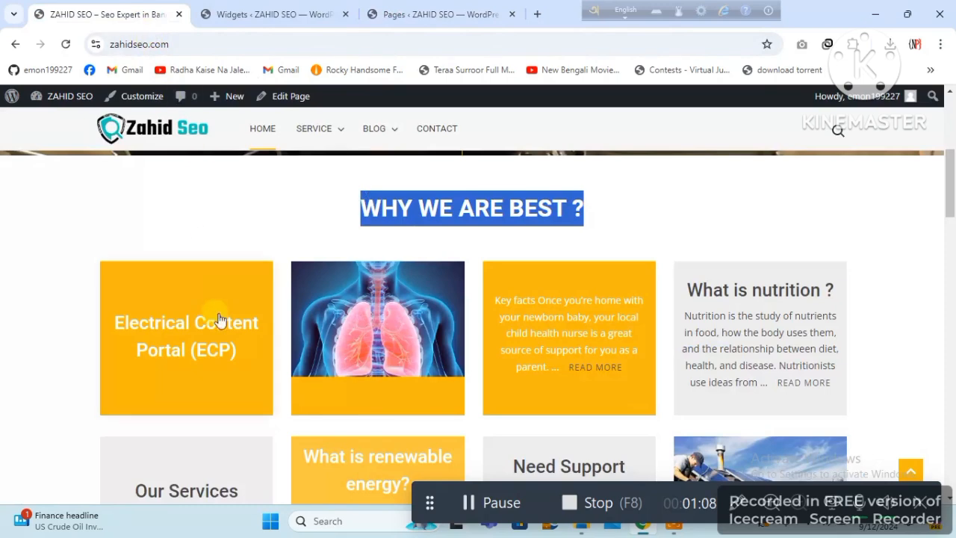
left_click_drag(243, 357, 117, 317)
key("ctrl+c")
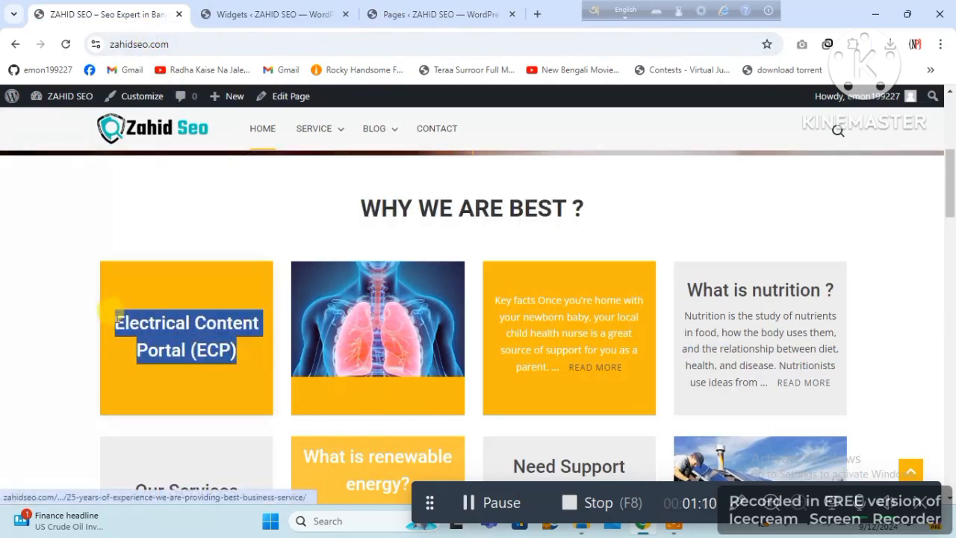
Search the site's pages for "Electrical Content Portal (ECP)" and open the matching page for editing
left_click(424, 8)
left_click(790, 262)
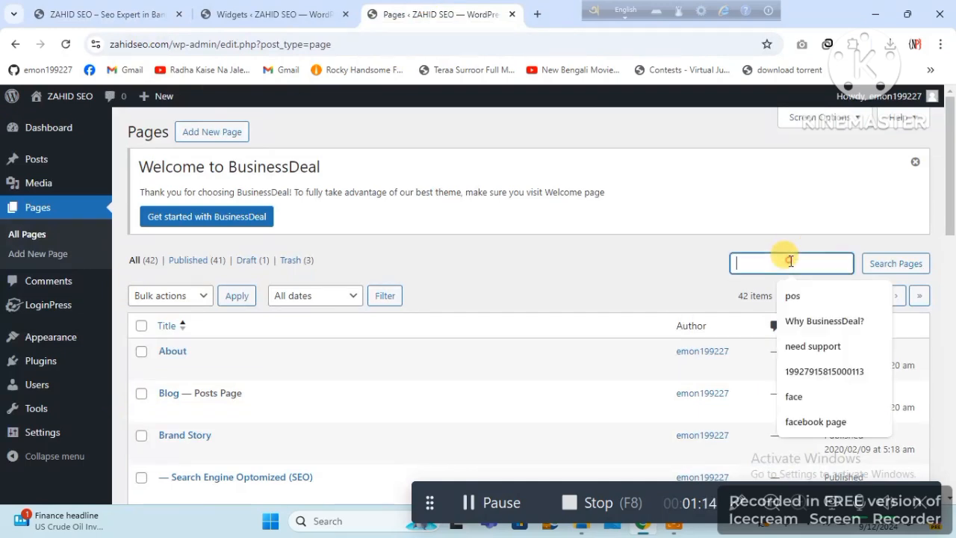
key("ctrl+v")
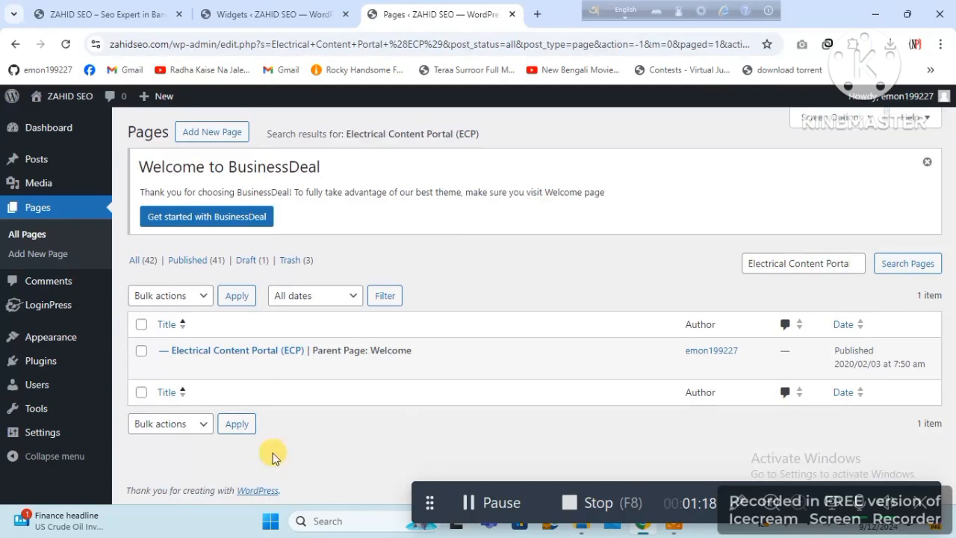
left_click(166, 369)
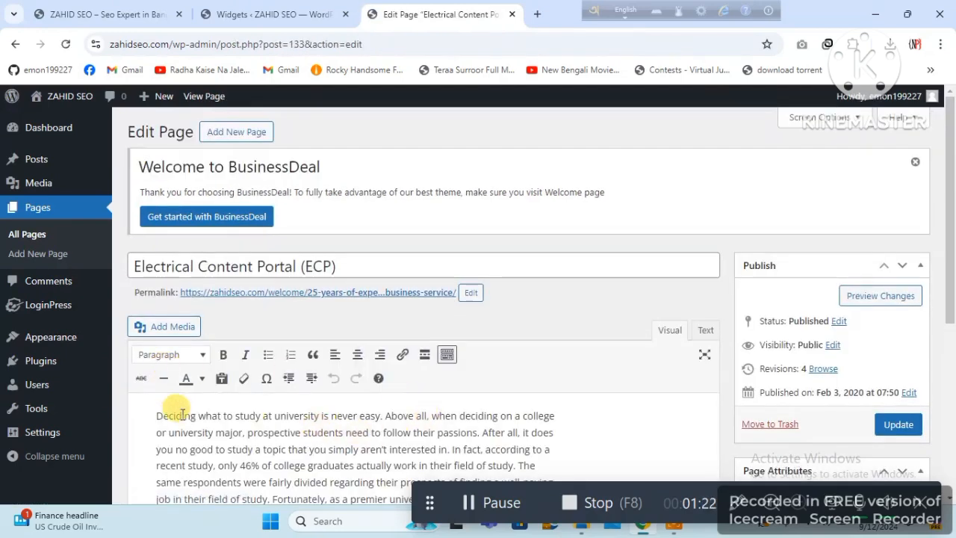
Review the Electrical Content Portal (ECP) page's body text and attributes, and return to the list of all pages
left_click_drag(159, 416, 472, 446)
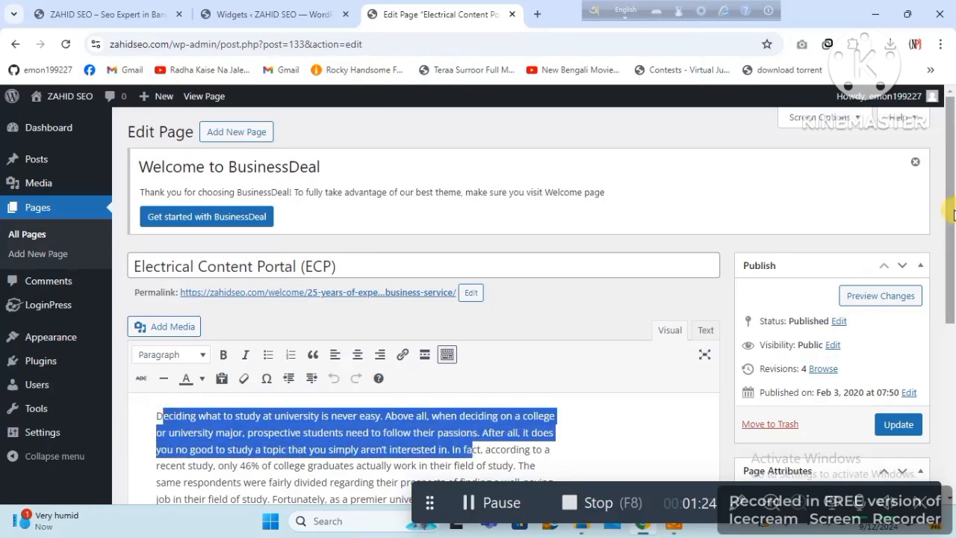
left_click_drag(951, 211, 952, 280)
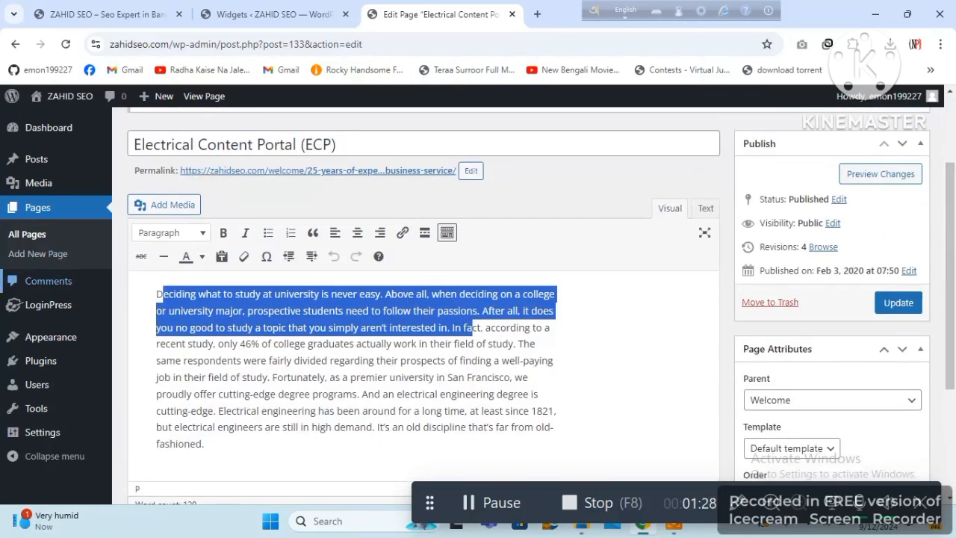
left_click(31, 233)
Open the page behind the homepage's lungs image box and copy its title, "Human Health"
left_click(270, 19)
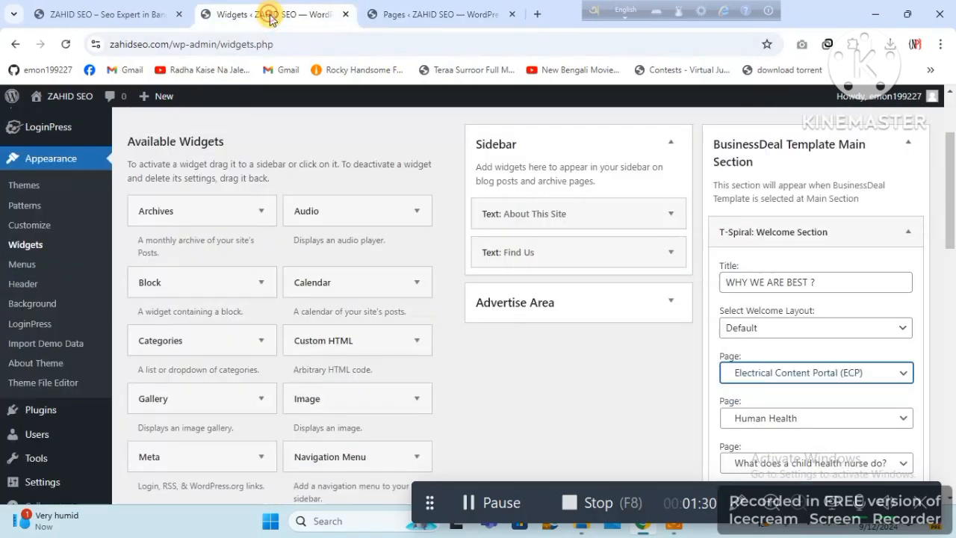
left_click(98, 13)
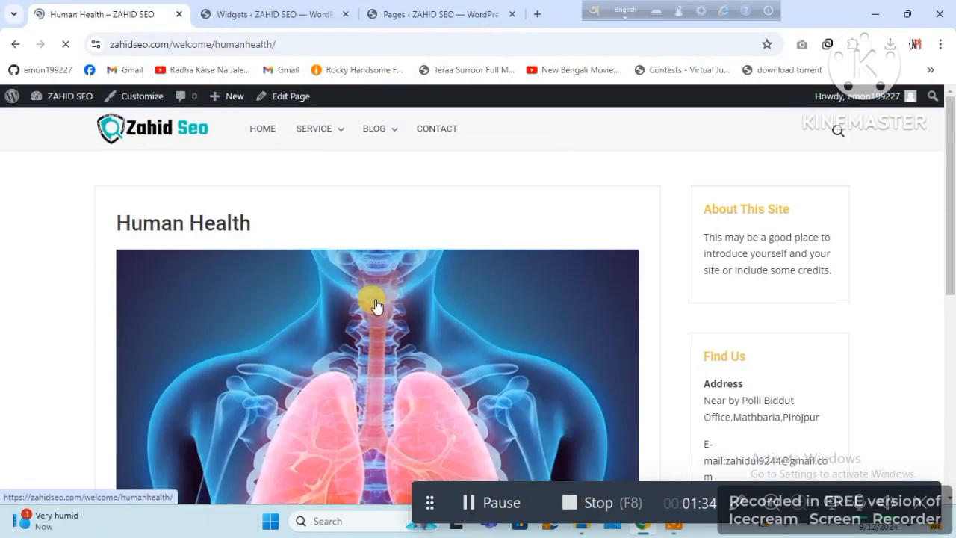
triple_click(200, 228)
key("ctrl+c")
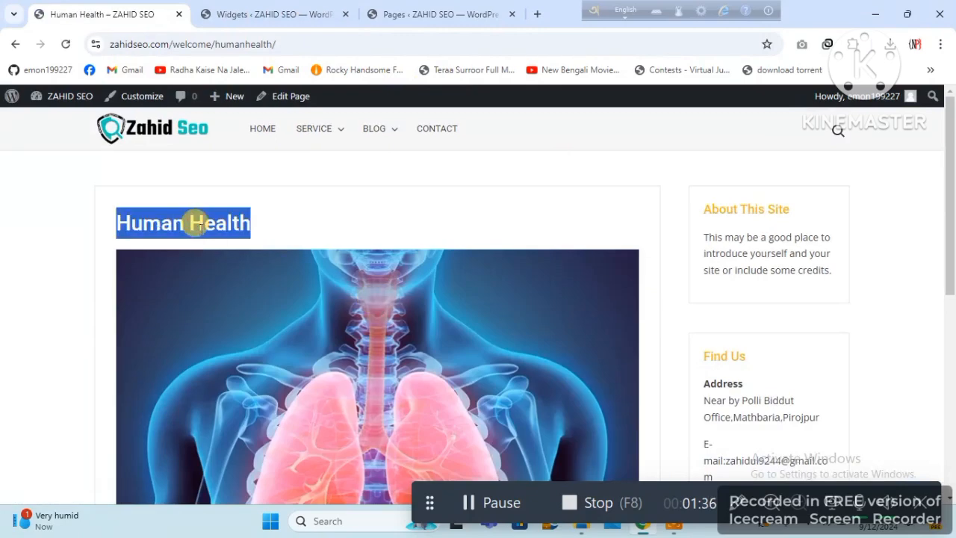
Search the site's pages for "Human Health" and open the page with that title for editing
left_click(331, 14)
left_click(400, 12)
left_click(764, 260)
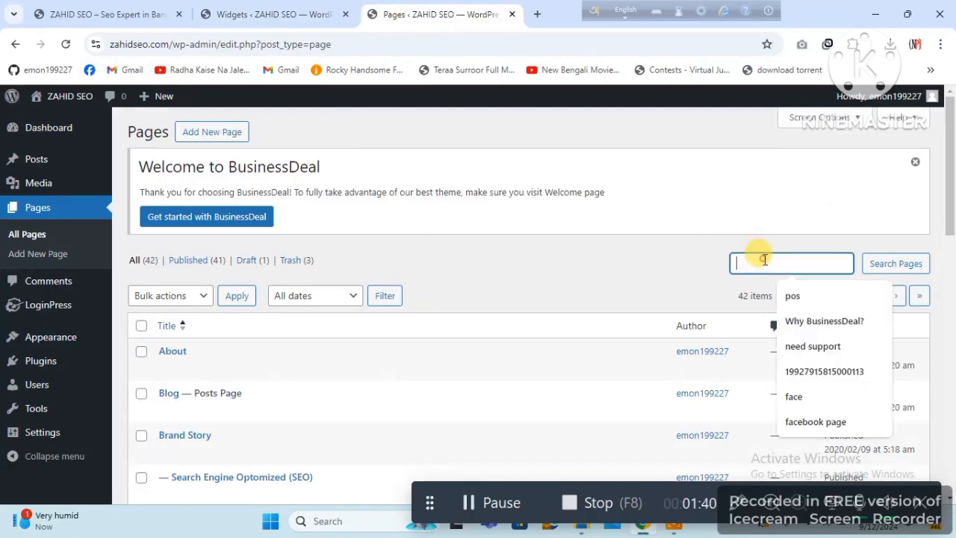
key("ctrl+v")
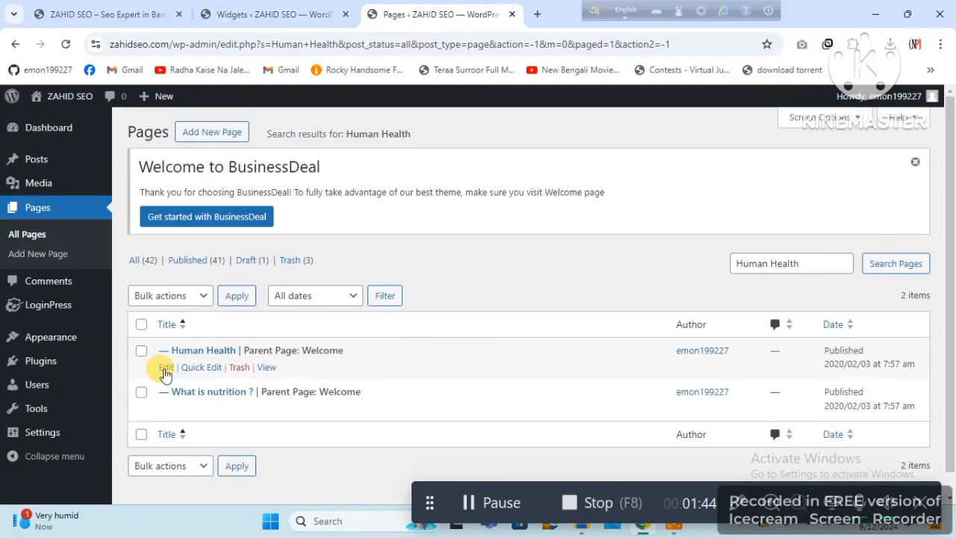
left_click(166, 369)
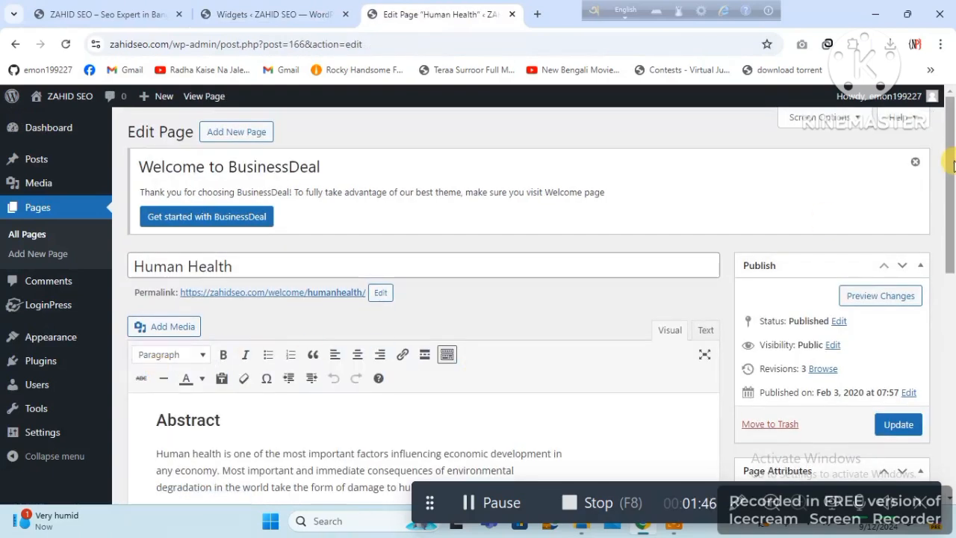
Inspect the file upload and media library options for the Human Health page's featured image, keeping the current image
scroll(953, 166, "down", 6)
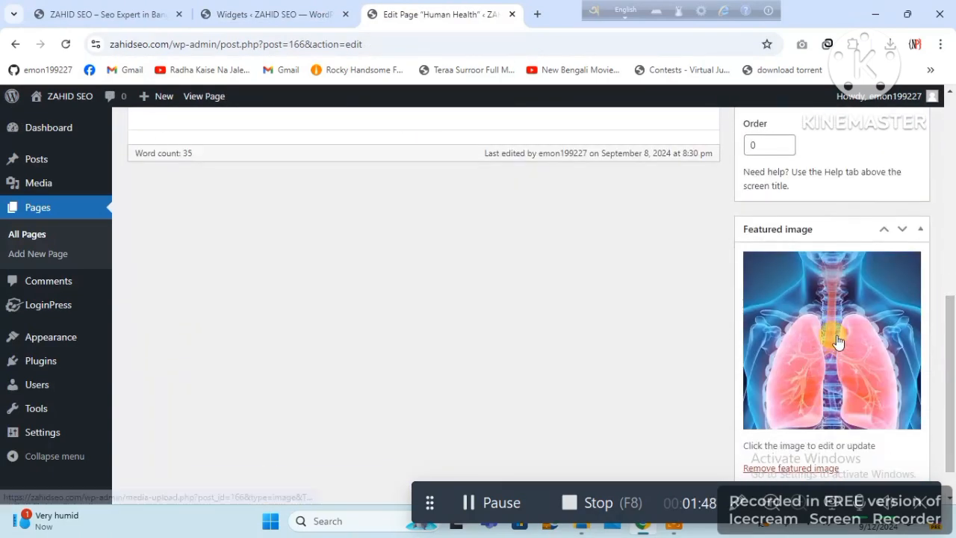
left_click(839, 341)
left_click(55, 159)
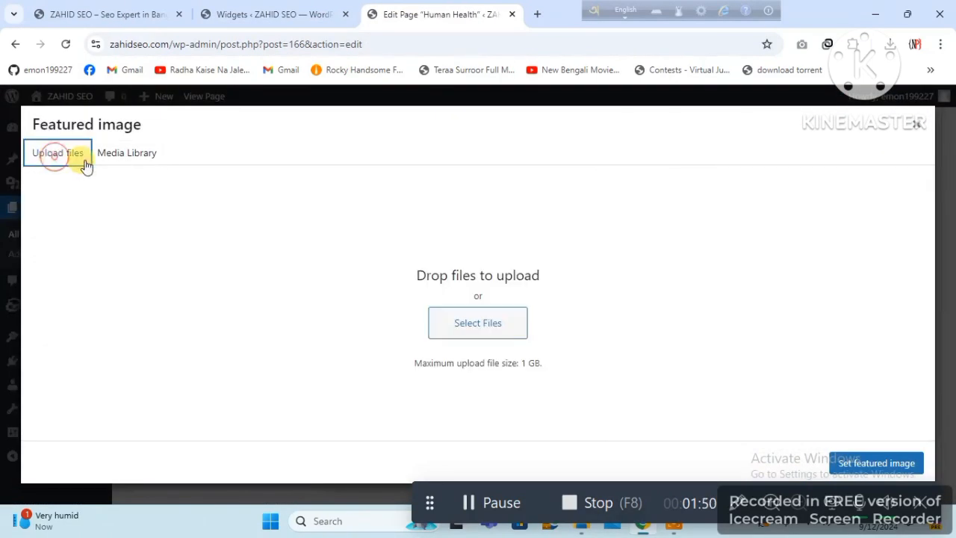
left_click(453, 316)
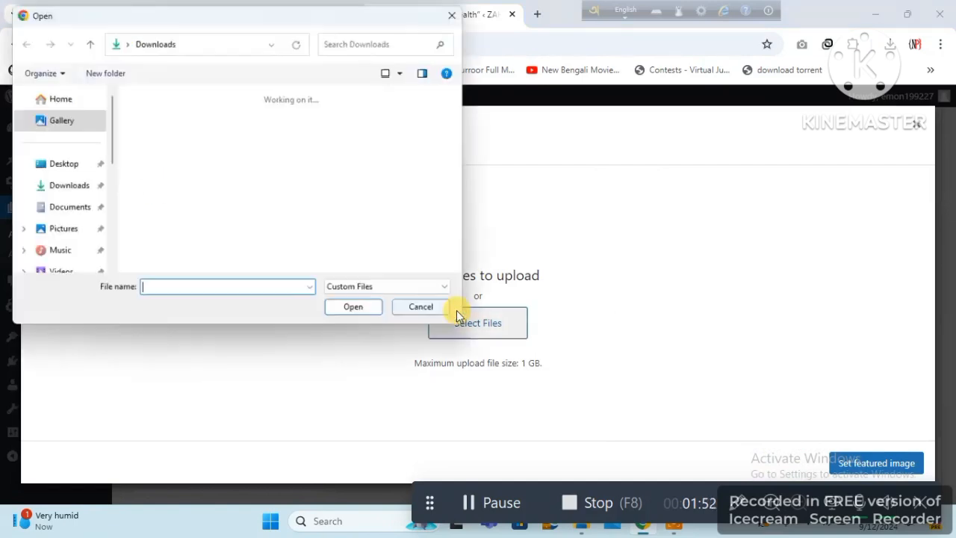
left_click(433, 313)
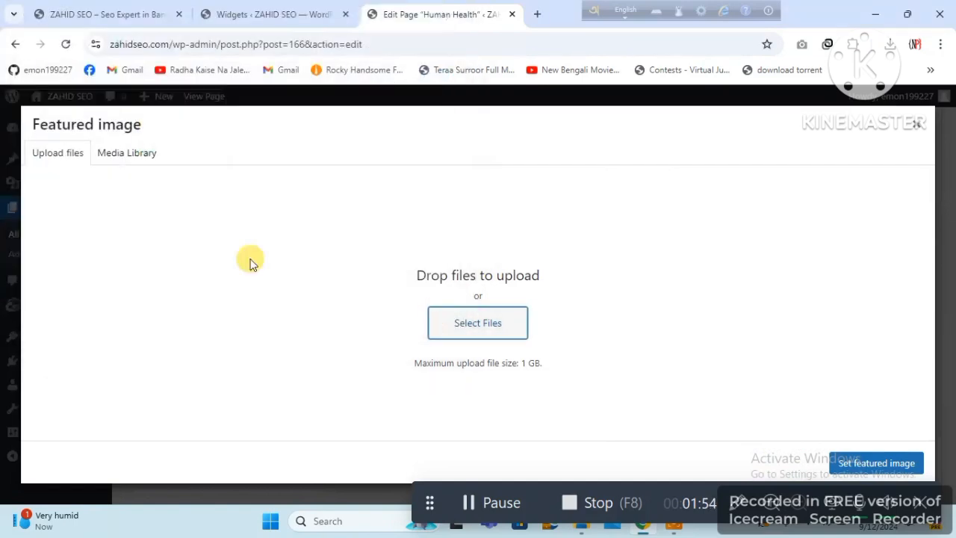
left_click(135, 163)
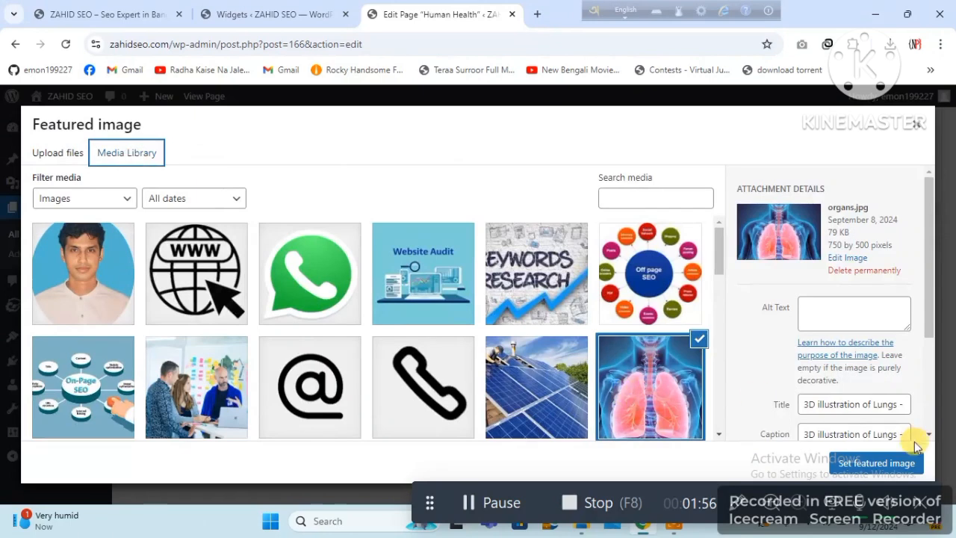
left_click(918, 124)
Review the Human Health page's "Abstract" heading, its paragraph style and the body text, and return to the list of all pages
left_click_drag(952, 343, 948, 216)
left_click(494, 314)
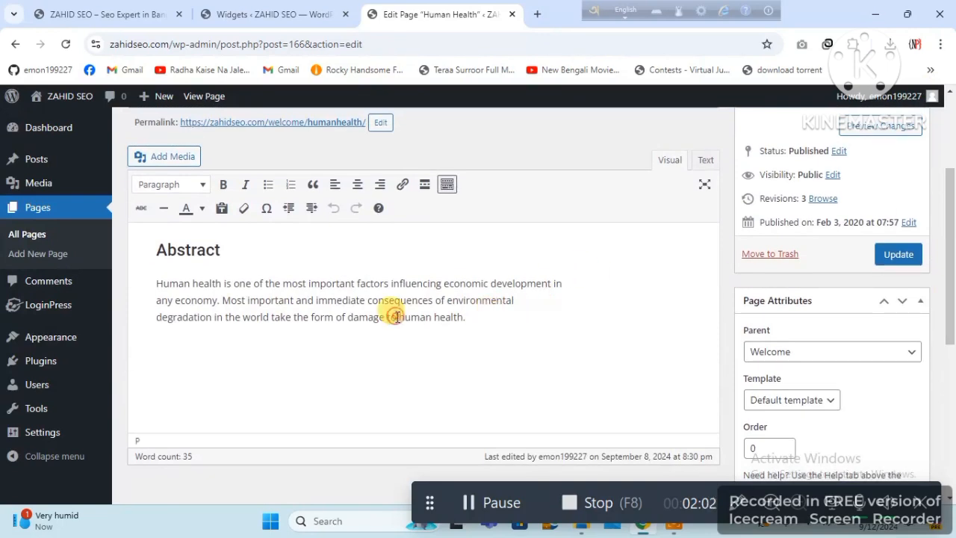
left_click_drag(397, 317, 207, 271)
double_click(194, 246)
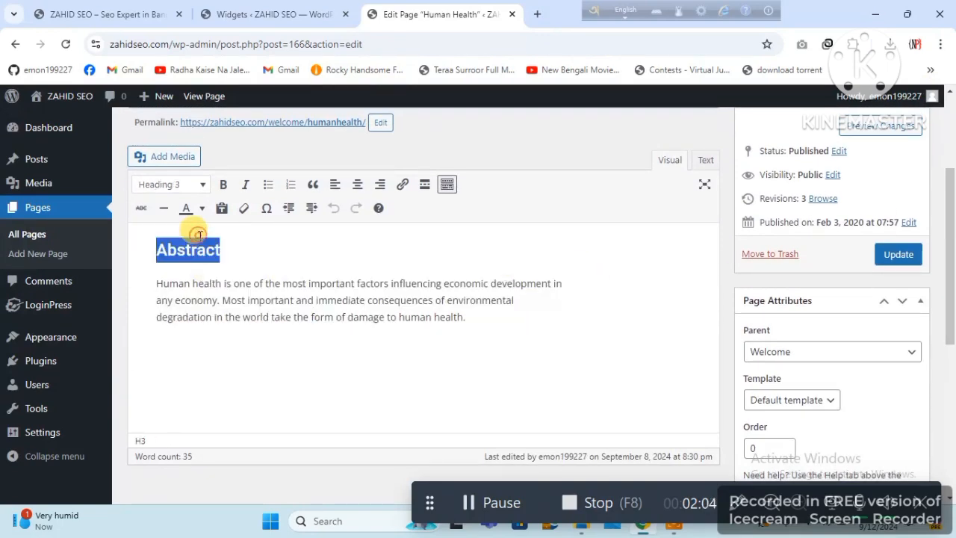
left_click(168, 186)
left_click(165, 184)
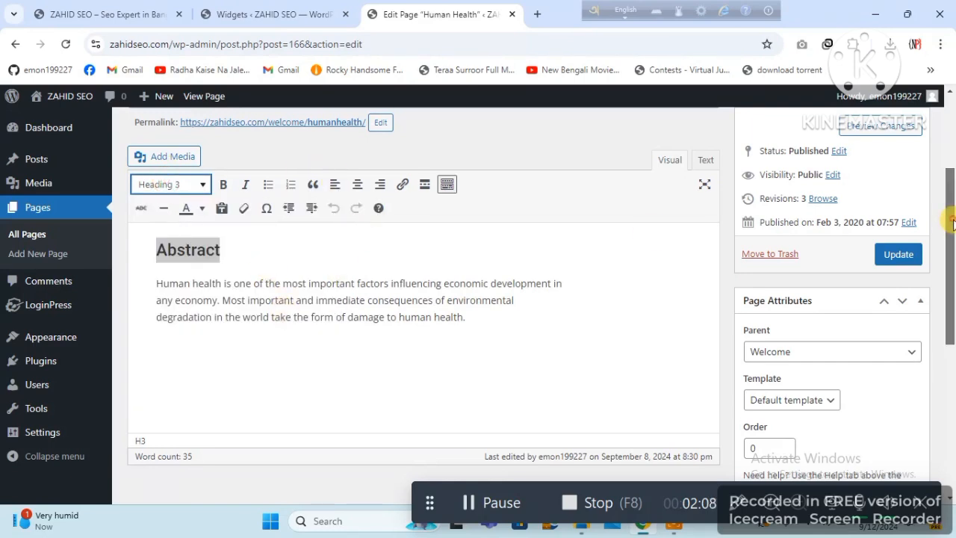
left_click_drag(950, 225, 954, 160)
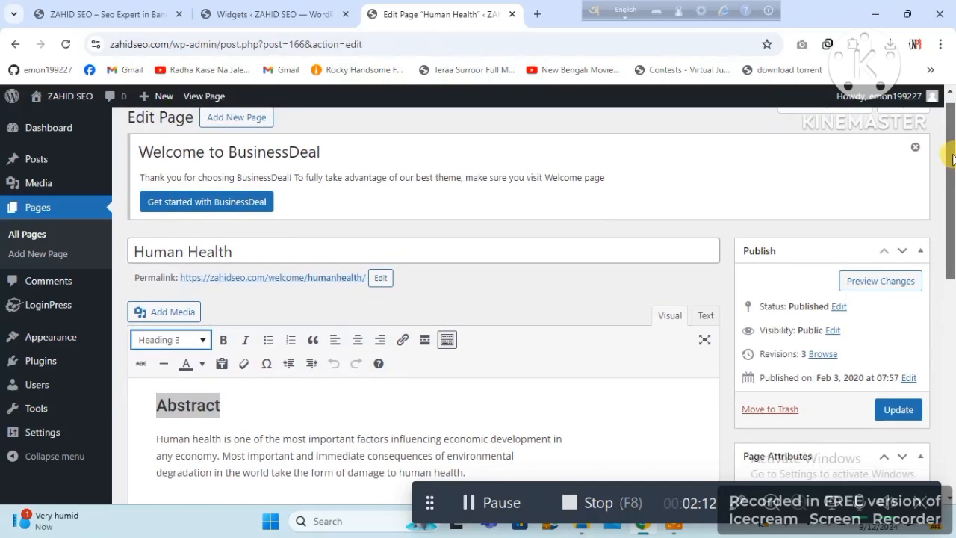
left_click(27, 236)
Open the page behind the homepage's "Key facts" box and copy "What does a child" from its title
left_click(107, 16)
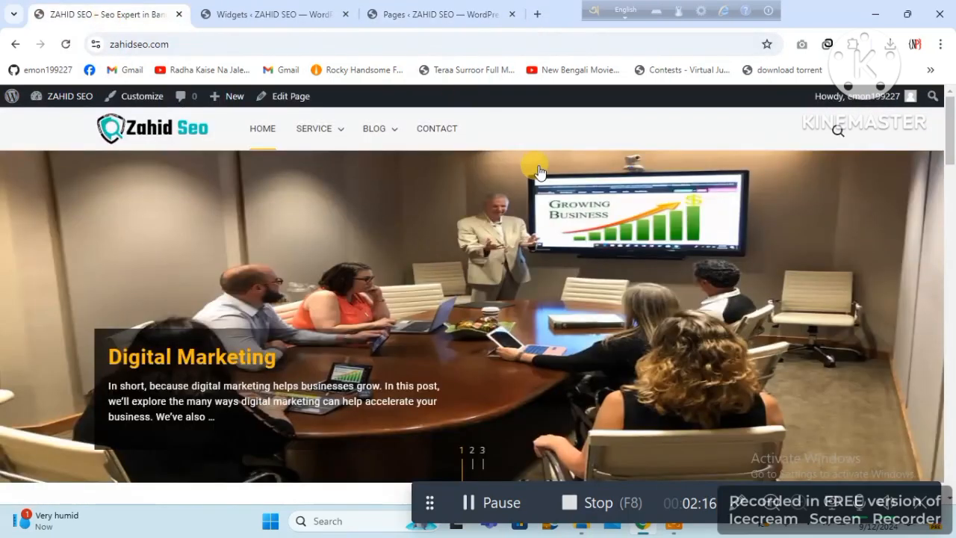
scroll(953, 118, "down", 7)
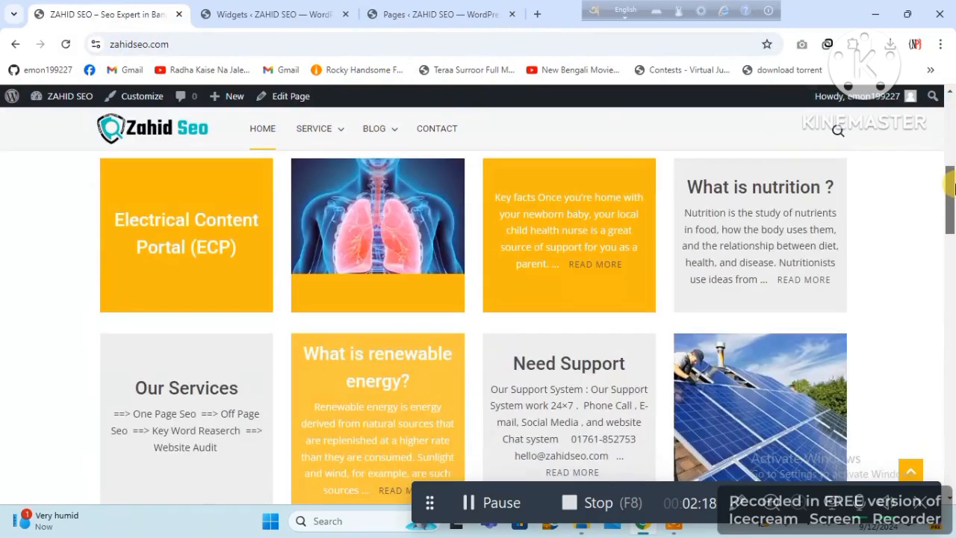
left_click(596, 262)
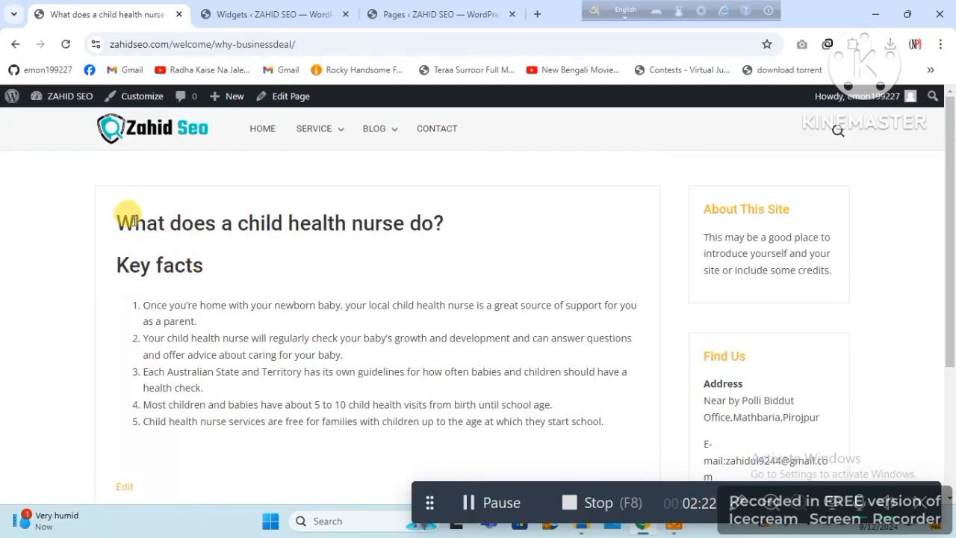
left_click_drag(121, 219, 292, 227)
key("ctrl+c")
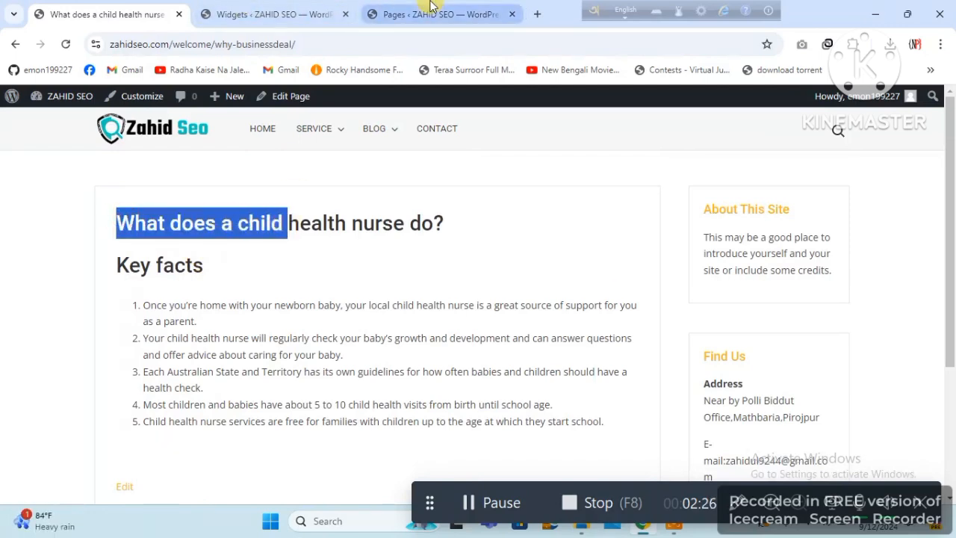
Search the site's pages for "What does a child", open the child health nurse page for editing and review its content
left_click(419, 14)
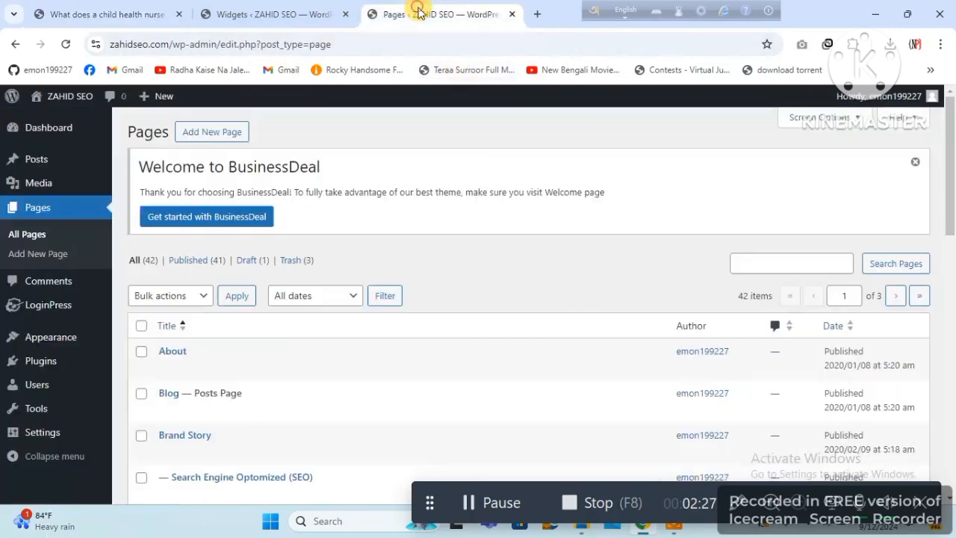
left_click(798, 265)
key("ctrl+v")
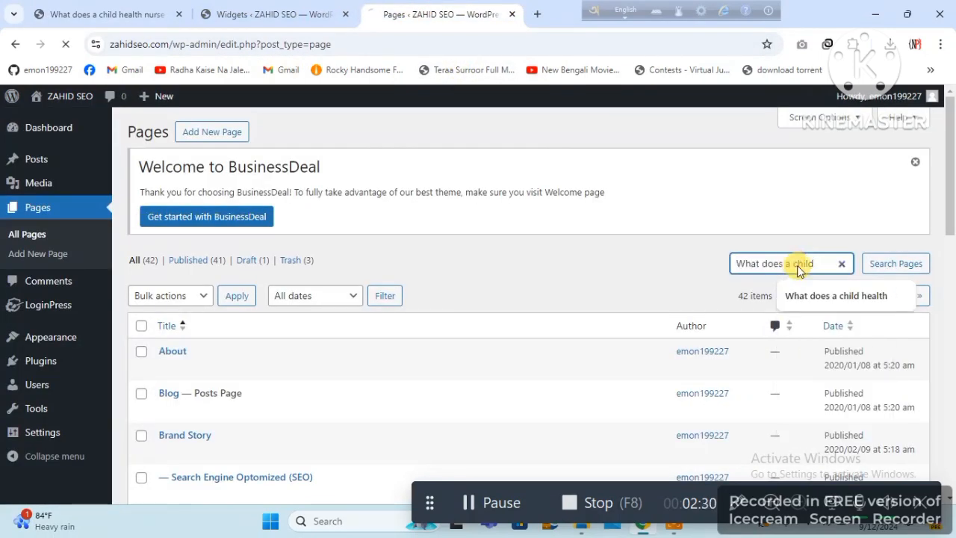
mouse_move(270, 369)
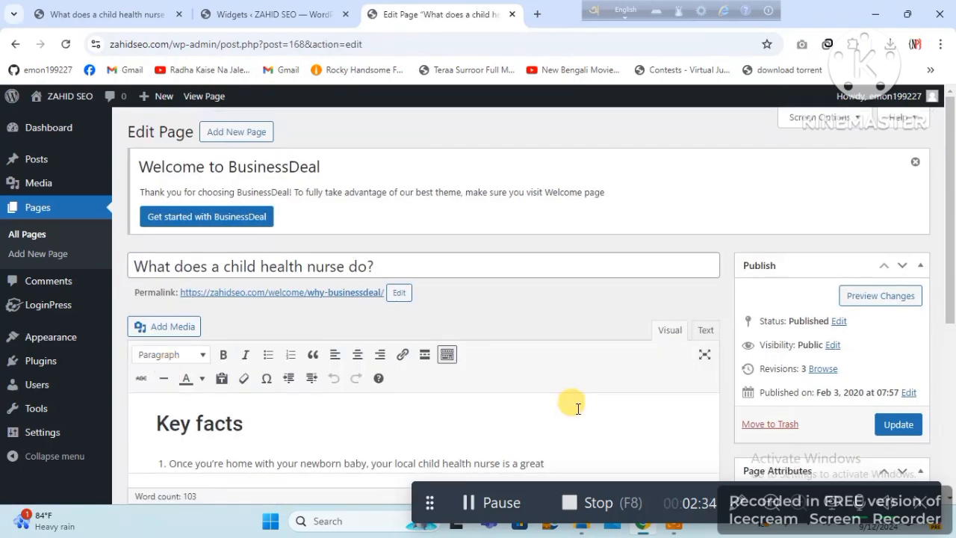
left_click_drag(954, 220, 953, 308)
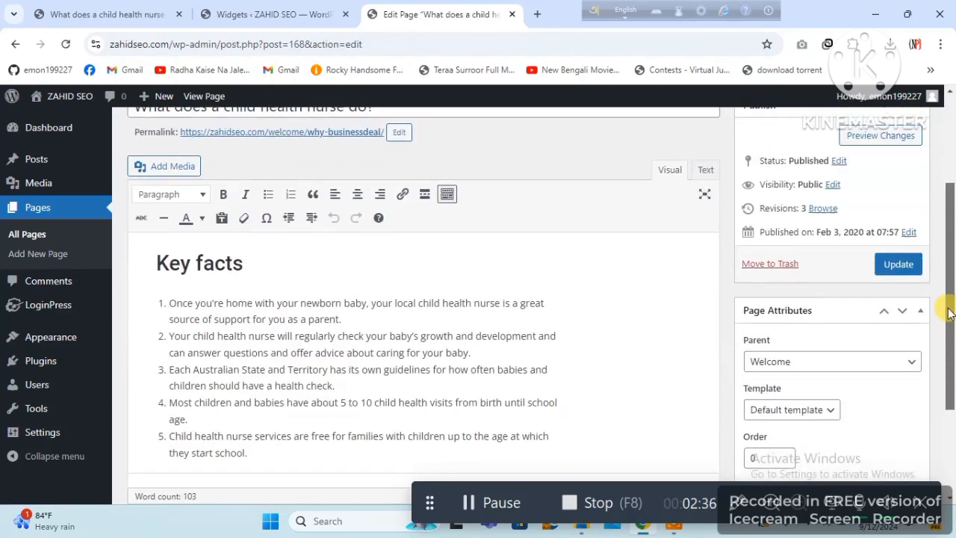
Return to the homepage's "WHY WE ARE BEST ?" section and copy "What is nutrition" from the nutrition box's heading
left_click(112, 14)
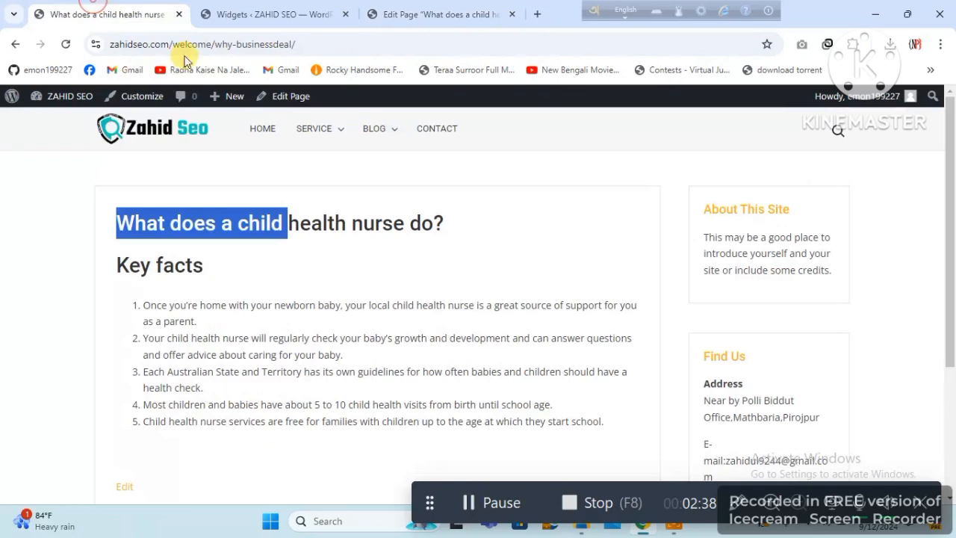
left_click(168, 137)
left_click_drag(954, 142, 955, 189)
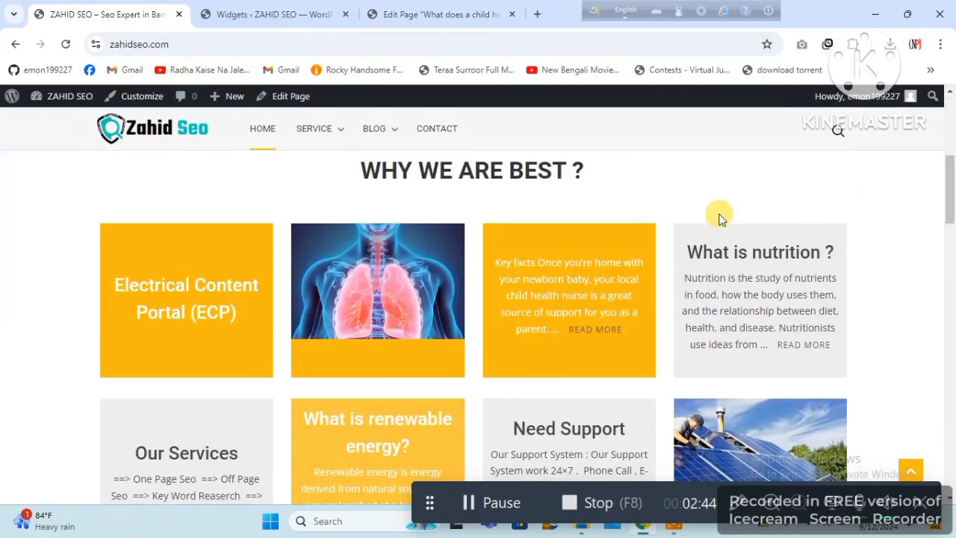
left_click_drag(683, 254, 819, 254)
key("ctrl+c")
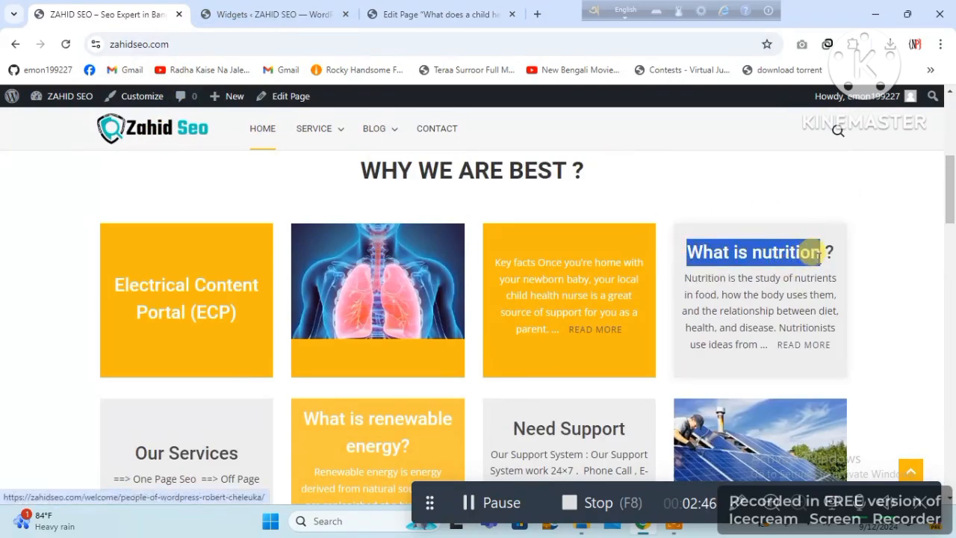
Search the list of all pages for "What is nutrition", open the matching page for editing and review its content
left_click(437, 7)
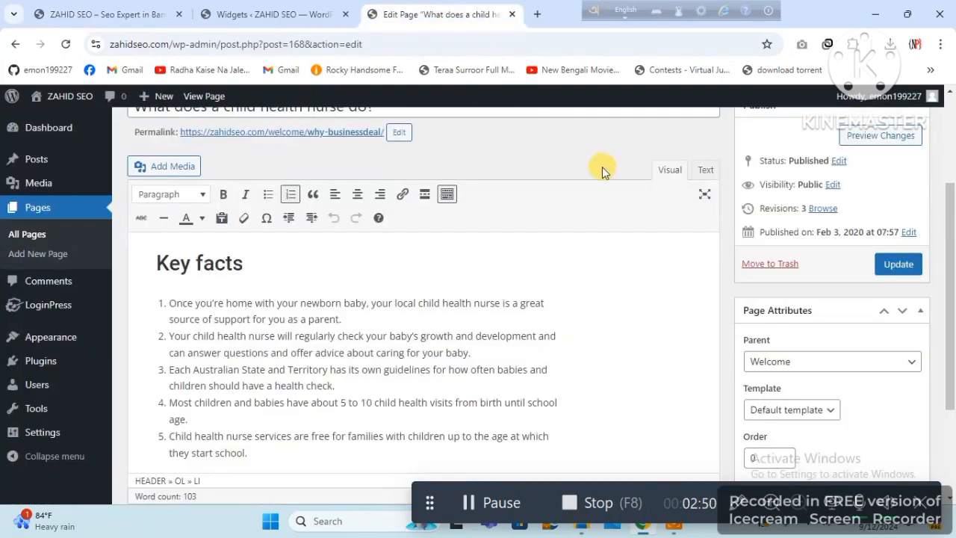
scroll(950, 299, "up", 3)
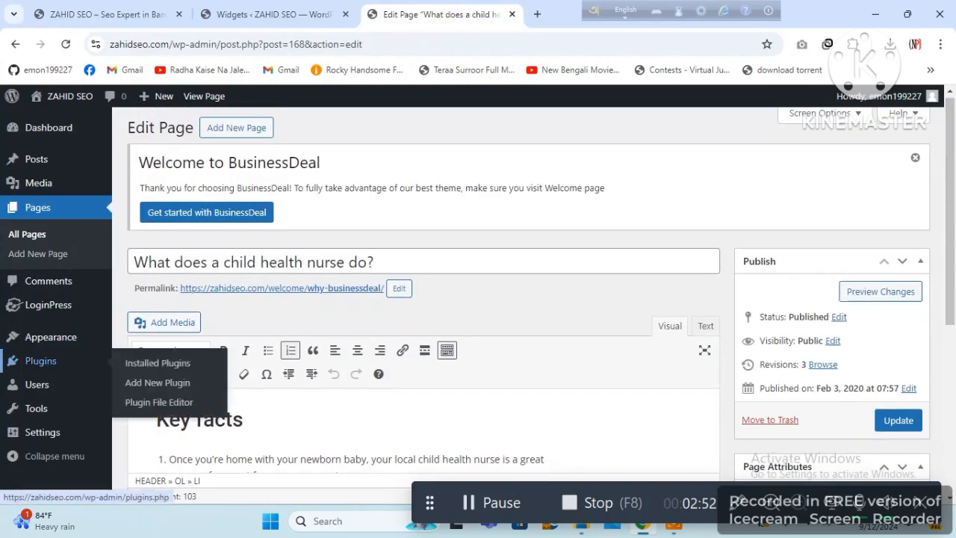
left_click(17, 234)
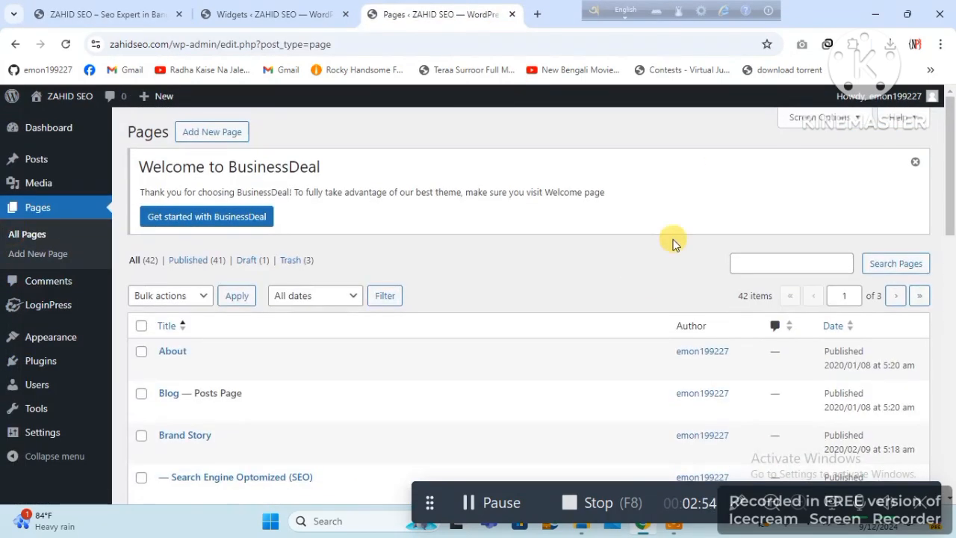
left_click(744, 255)
key("ctrl+v")
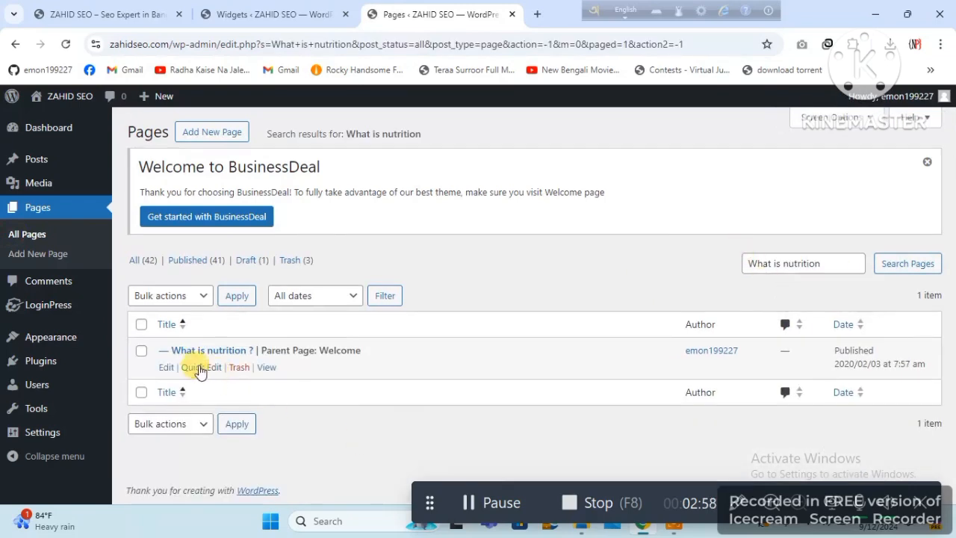
left_click(171, 367)
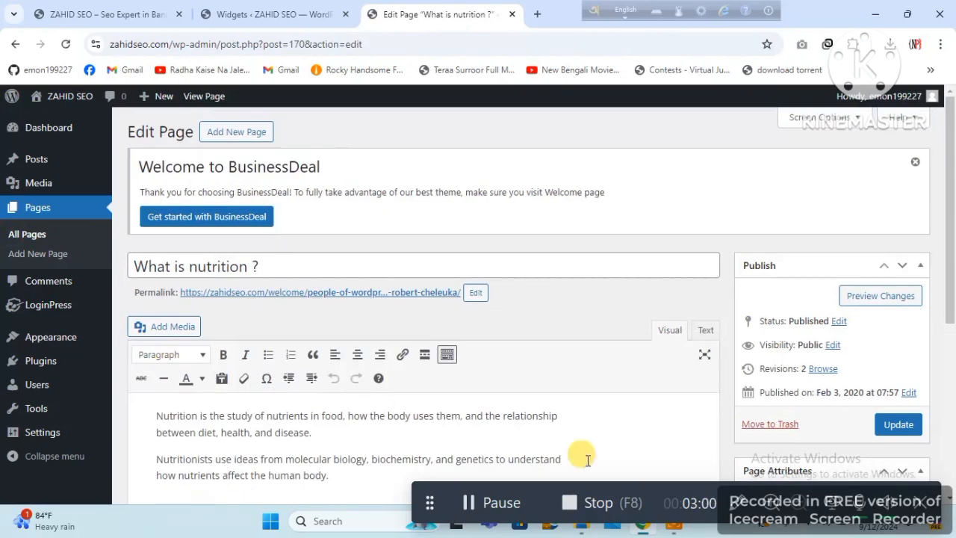
left_click_drag(954, 248, 943, 171)
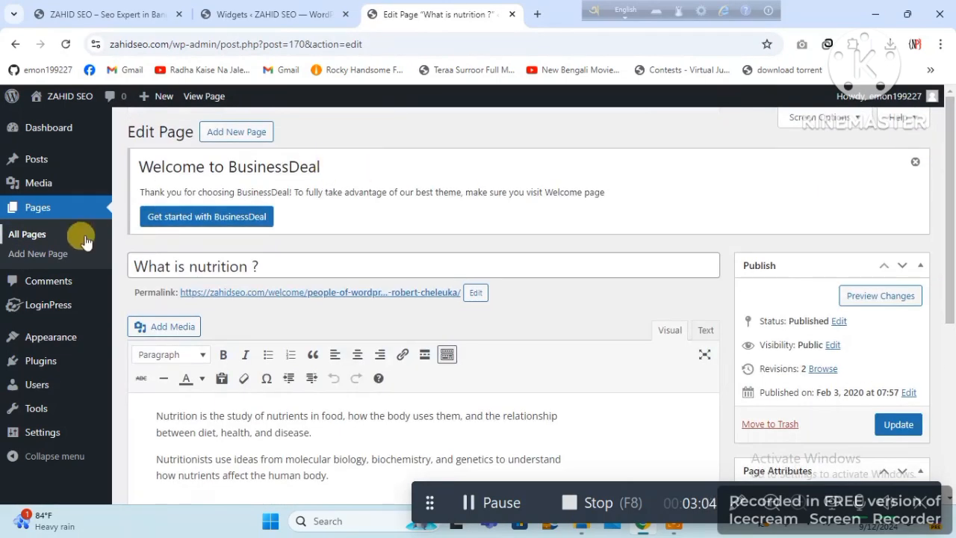
Bring the page editor back to the list of all pages and copy the "Our Services" heading from the homepage
left_click(33, 237)
left_click(116, 9)
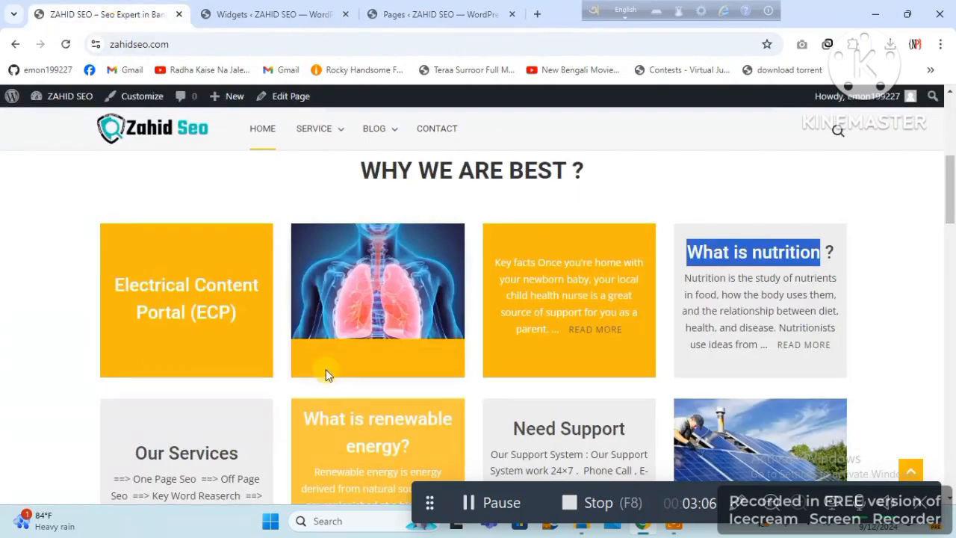
left_click_drag(130, 451, 262, 455)
key("ctrl+c")
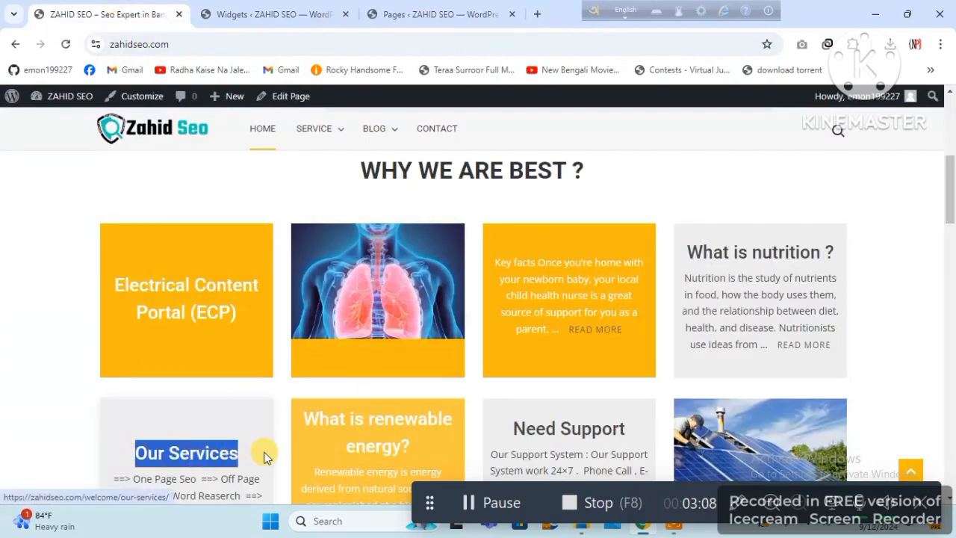
Search the site's pages for "Our Services" and open the page with that title for editing
left_click(404, 9)
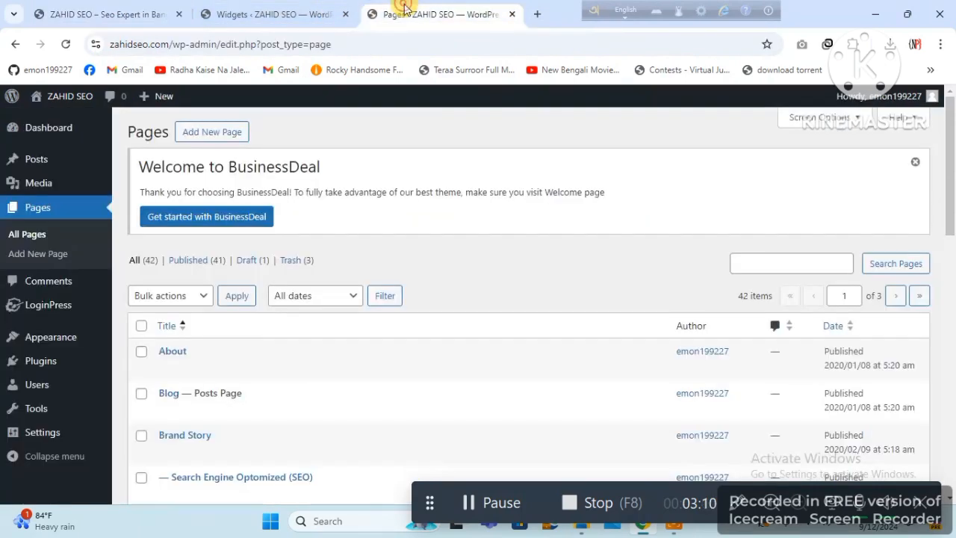
left_click(760, 261)
key("ctrl+v")
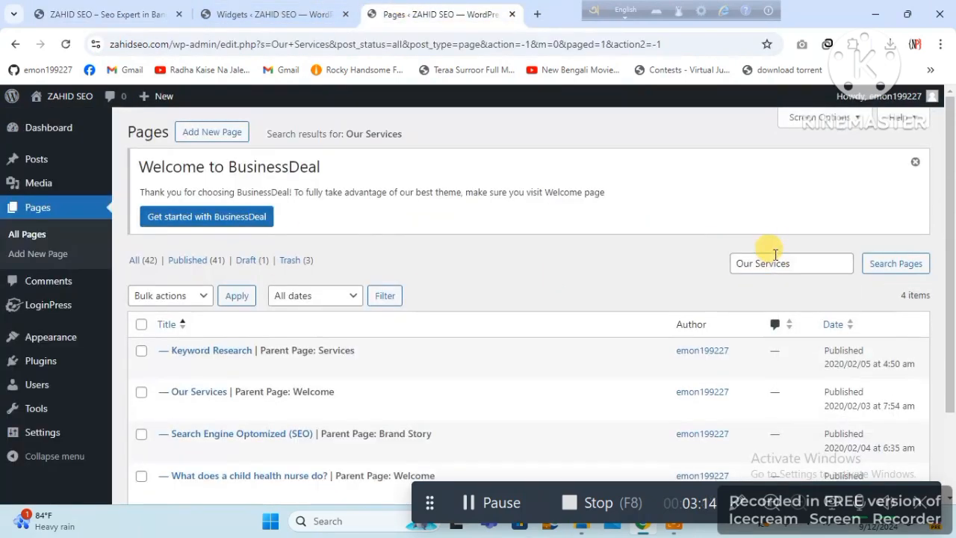
scroll(953, 282, "down", 2)
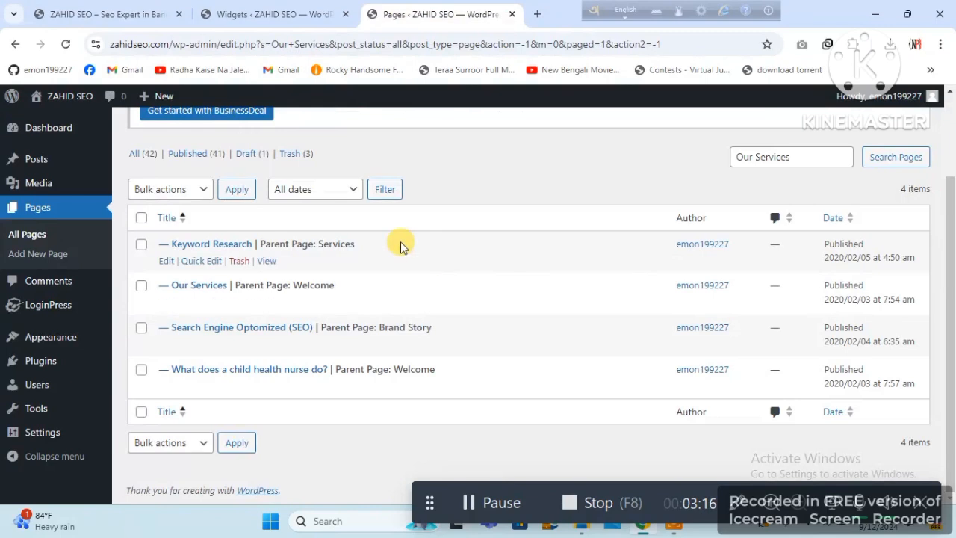
left_click(170, 304)
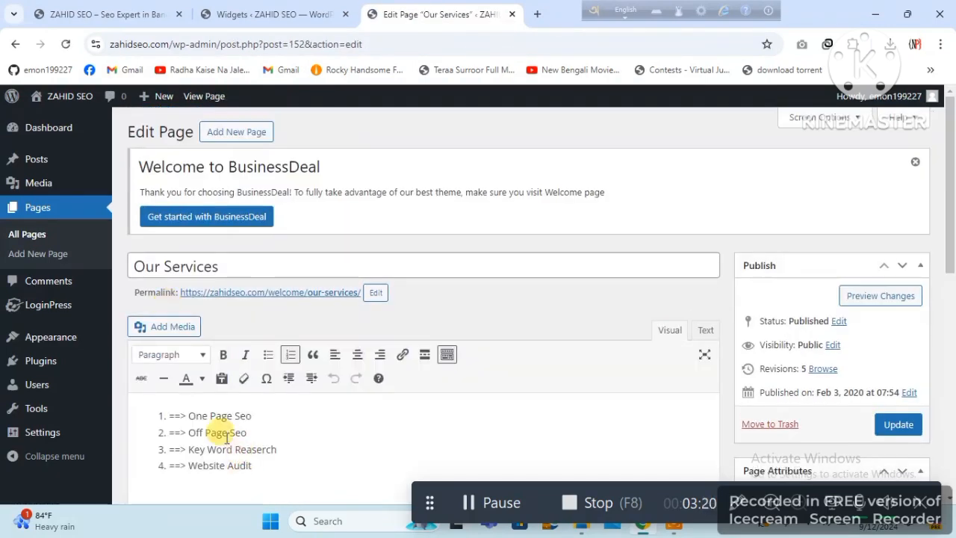
Return the editor to the list of all pages and copy the homepage heading "What is renewable energy?"
left_click(25, 235)
left_click(124, 9)
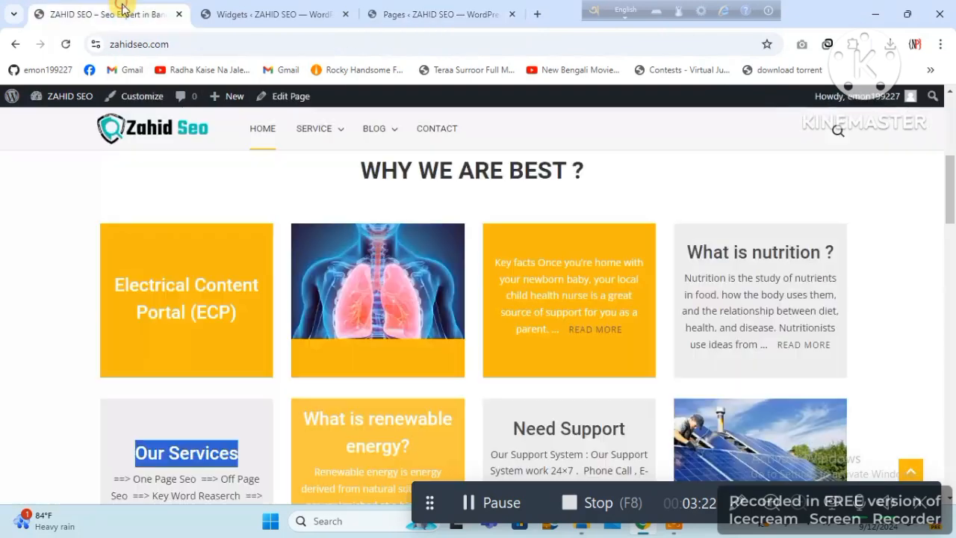
left_click_drag(292, 414, 418, 448)
key("ctrl+c")
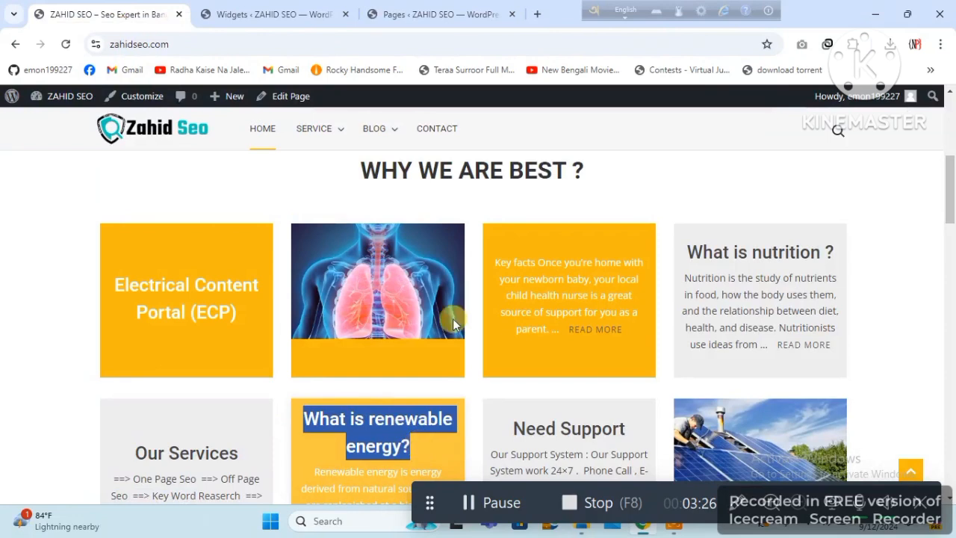
Search the site's pages for "What is renewable energy?", open the matching page for editing and review its text and attributes
left_click(469, 6)
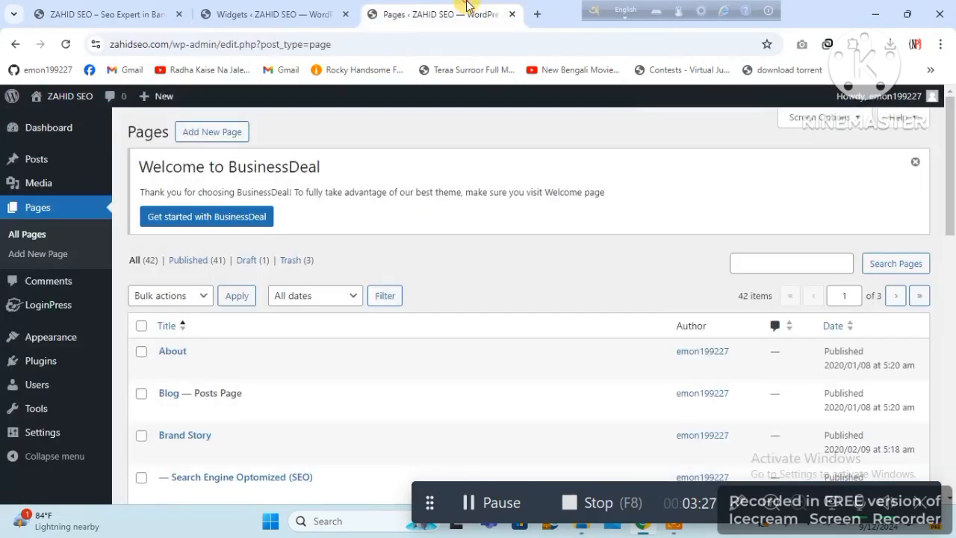
left_click(779, 265)
key("ctrl+v")
key("Return")
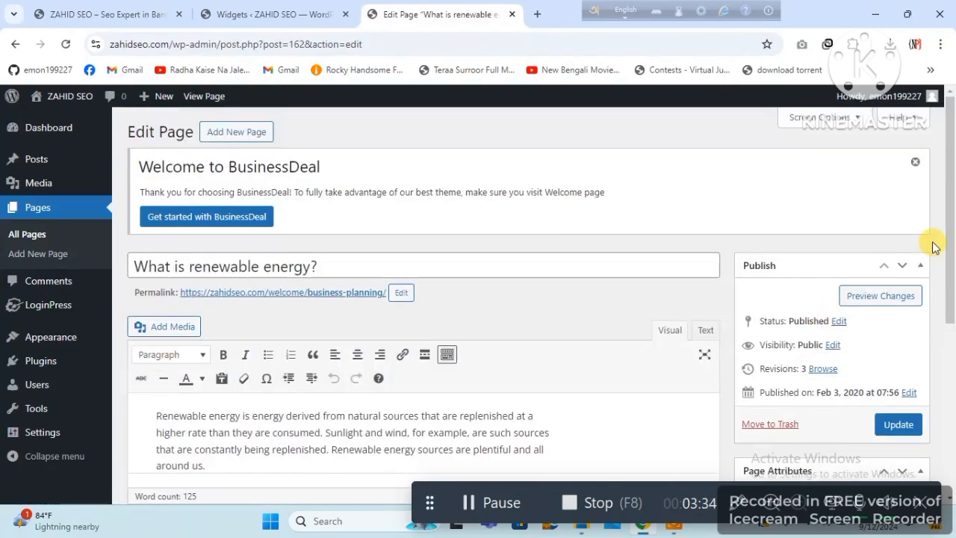
left_click_drag(945, 247, 951, 370)
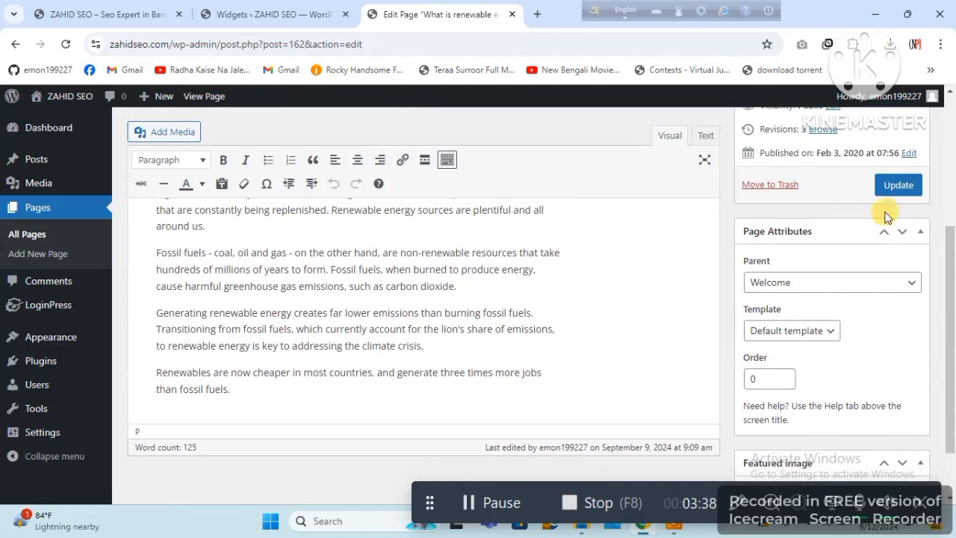
Copy the "Need Support" heading from the homepage and return to the open page editor
left_click(54, 3)
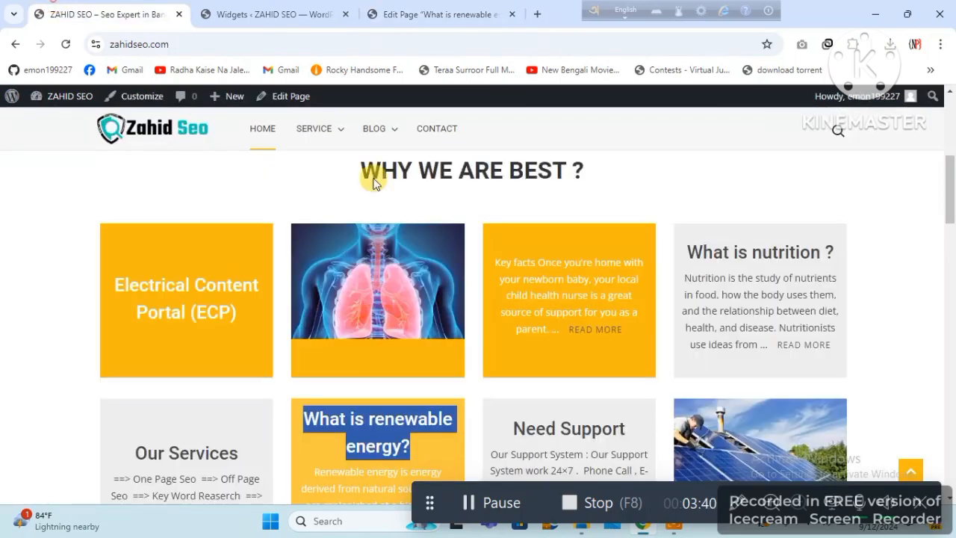
left_click_drag(508, 435, 641, 435)
key("ctrl+c")
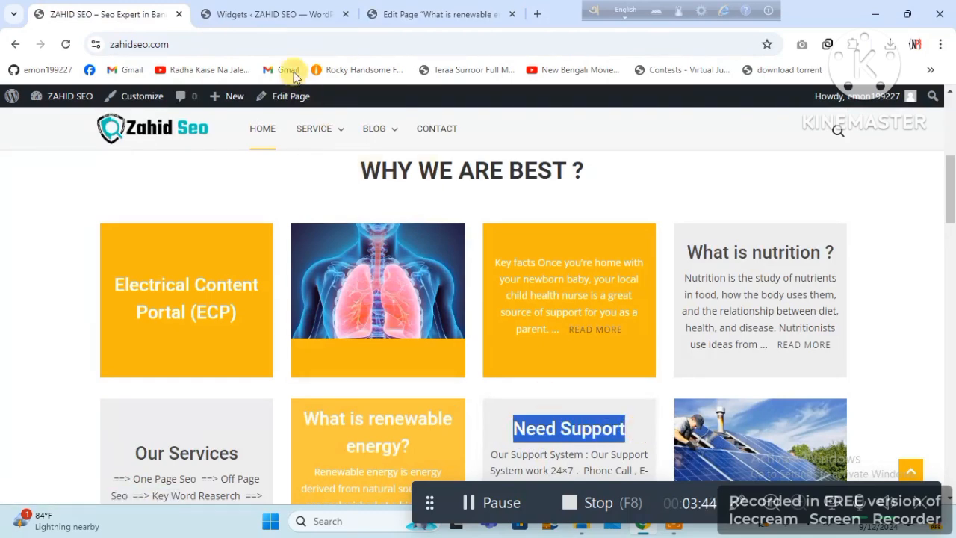
left_click(265, 12)
left_click(428, 9)
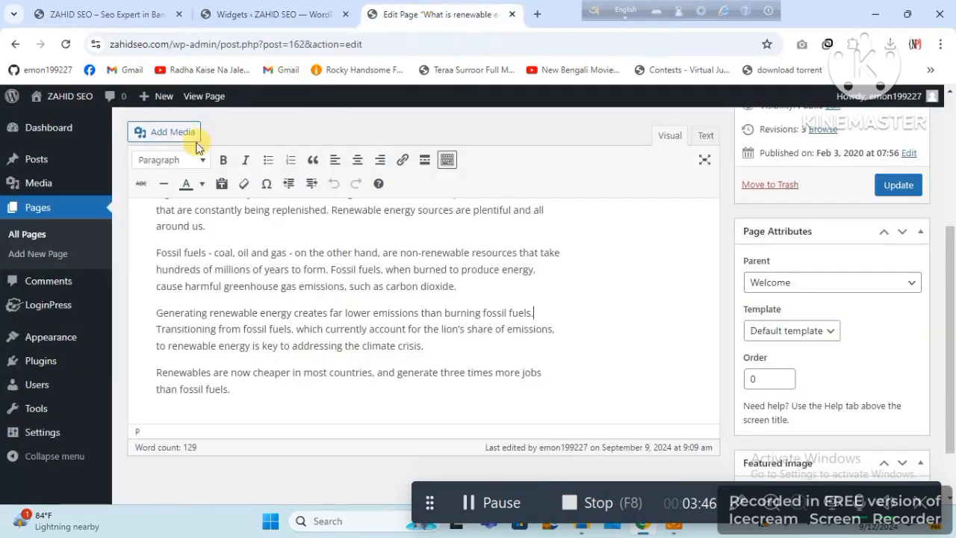
Go back to the list of all pages, search it for "Need Support" and open the matching page for editing
left_click_drag(950, 223, 950, 131)
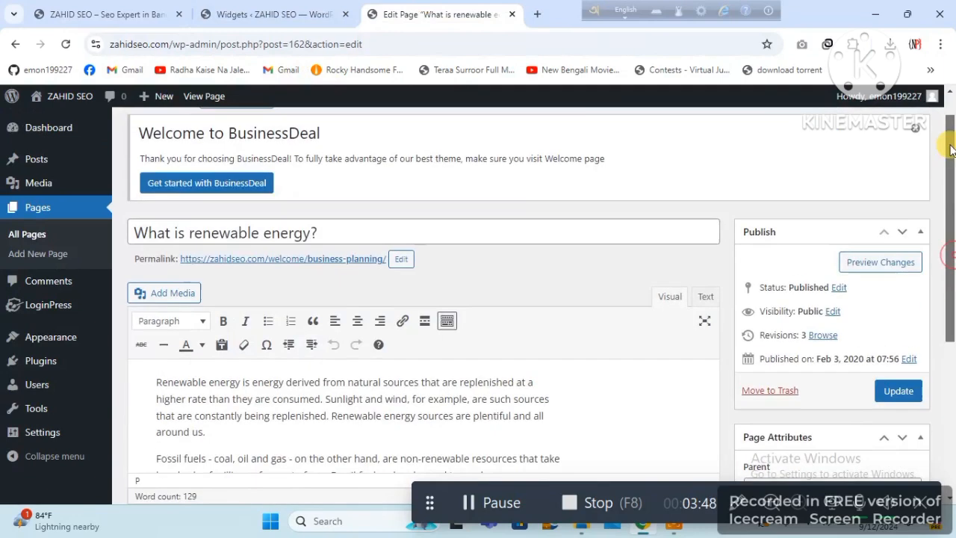
left_click(30, 235)
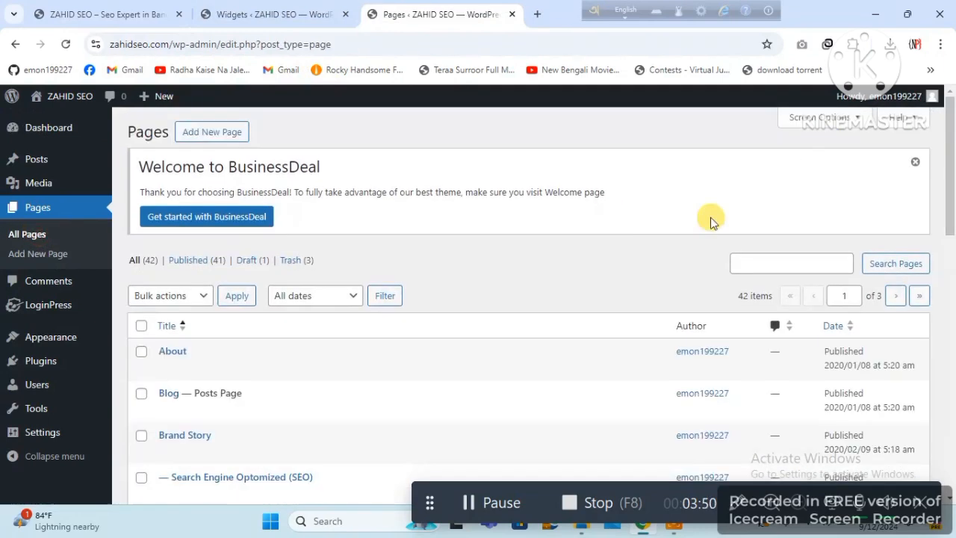
left_click(746, 259)
key("ctrl+v")
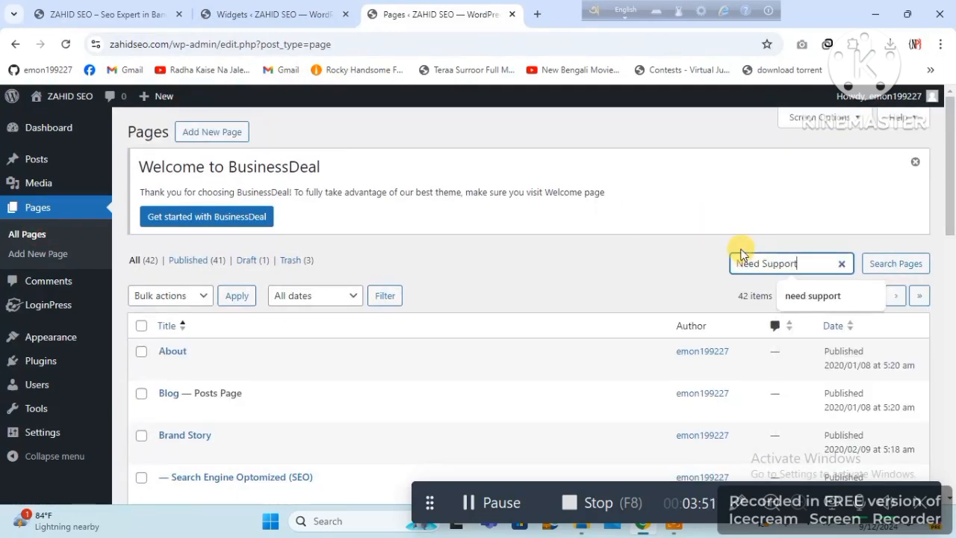
left_click(906, 267)
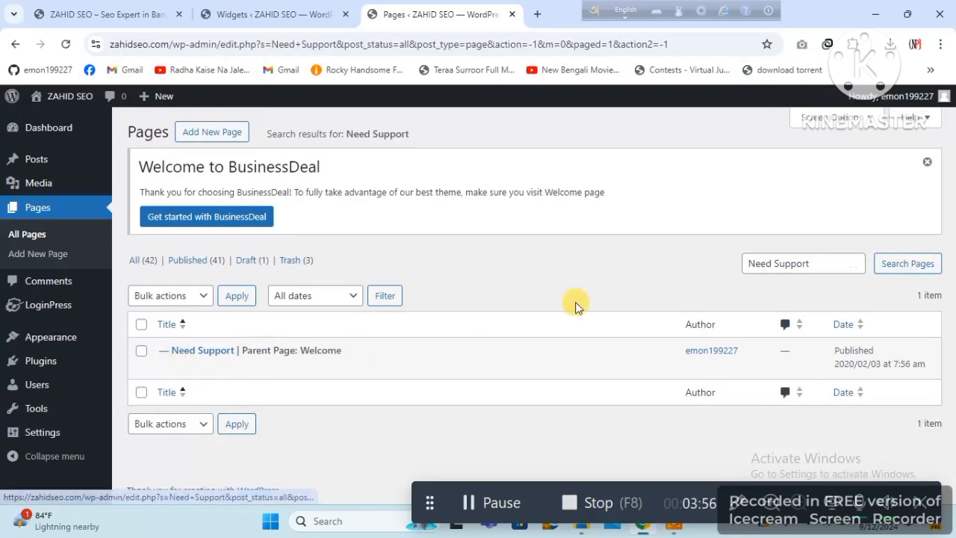
left_click(167, 368)
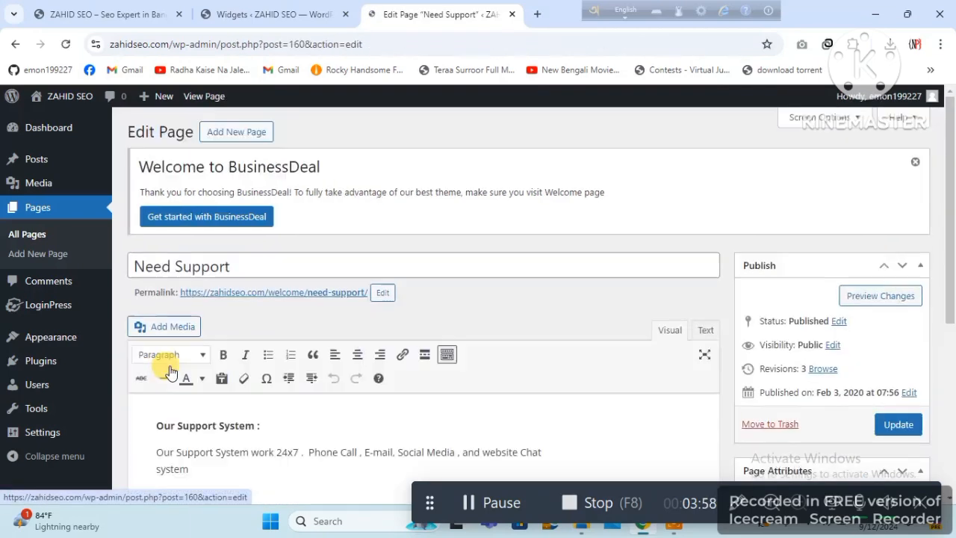
Return the editor to the list of all pages and copy the title "Solar System" from the page behind the homepage's solar panel box
left_click(29, 236)
left_click(105, 15)
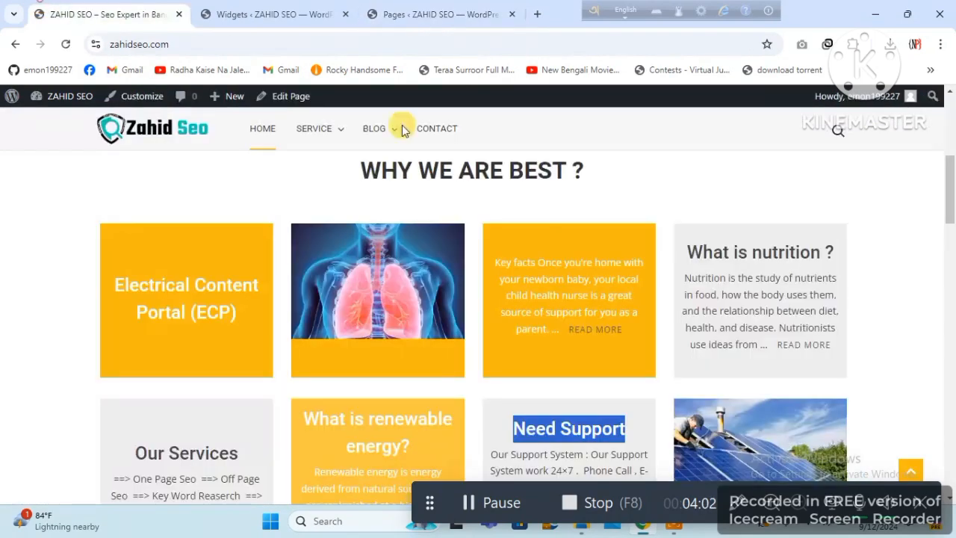
left_click(709, 436)
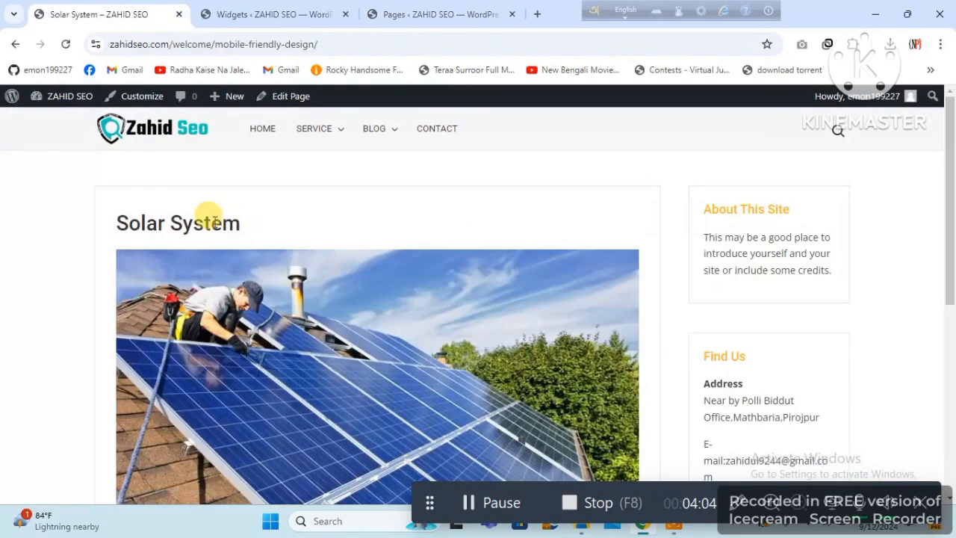
triple_click(205, 215)
key("ctrl+c")
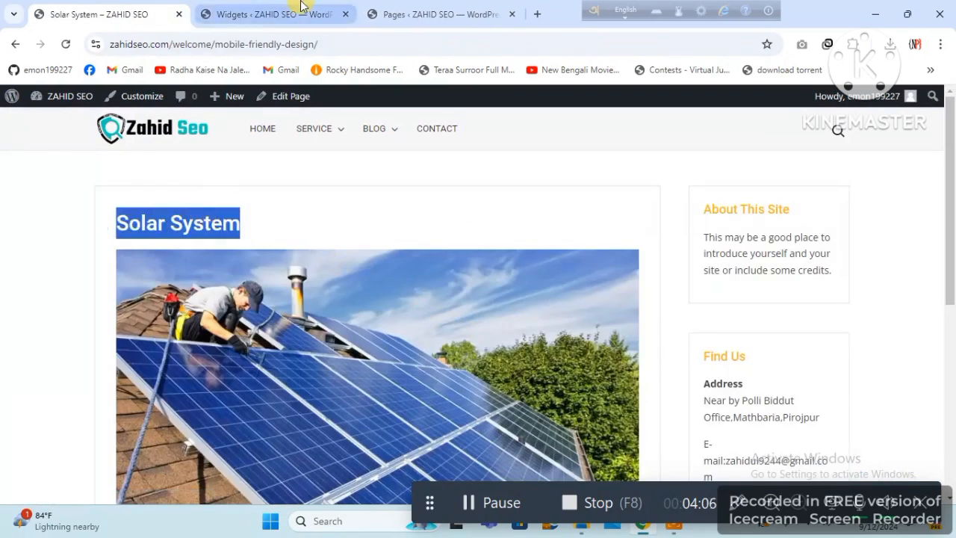
Search the site's pages for "Solar System" and open the page with that title for editing
left_click(370, 9)
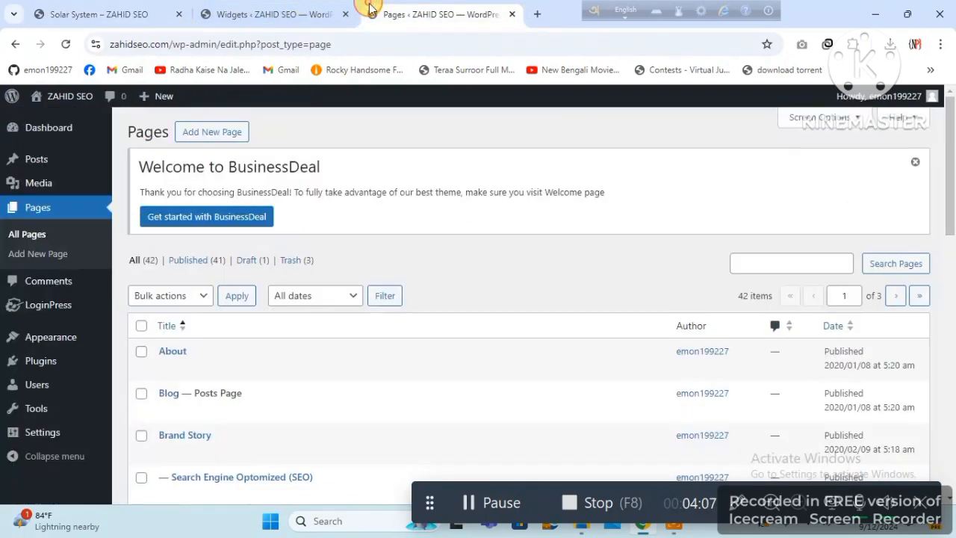
left_click(831, 256)
key("ctrl+v")
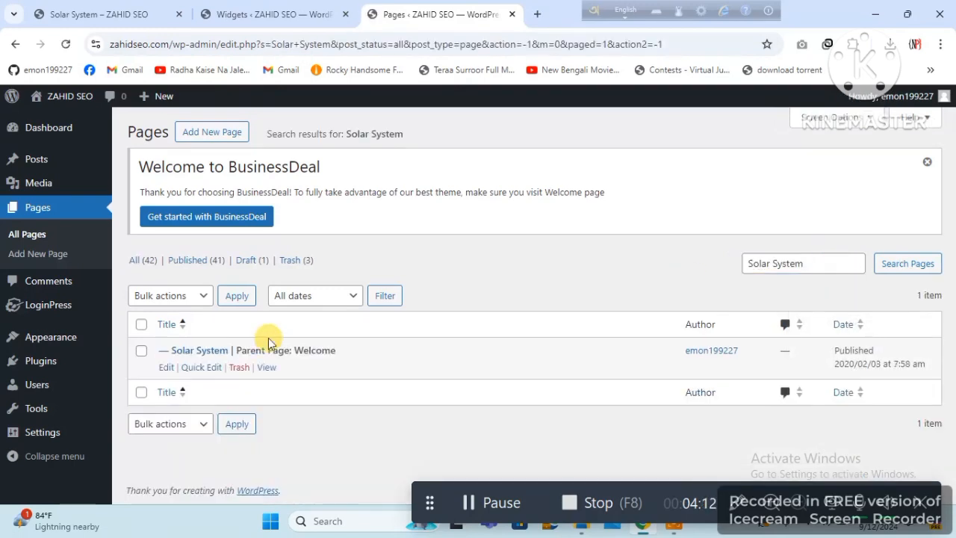
left_click(163, 366)
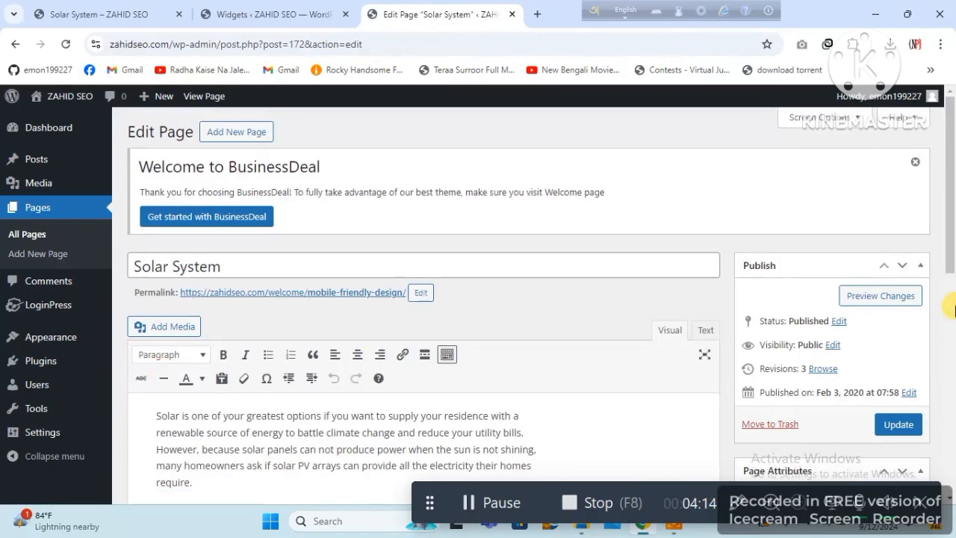
mouse_move(950, 263)
left_mouse_down()
mouse_move(952, 442)
mouse_move(952, 266)
left_mouse_up()
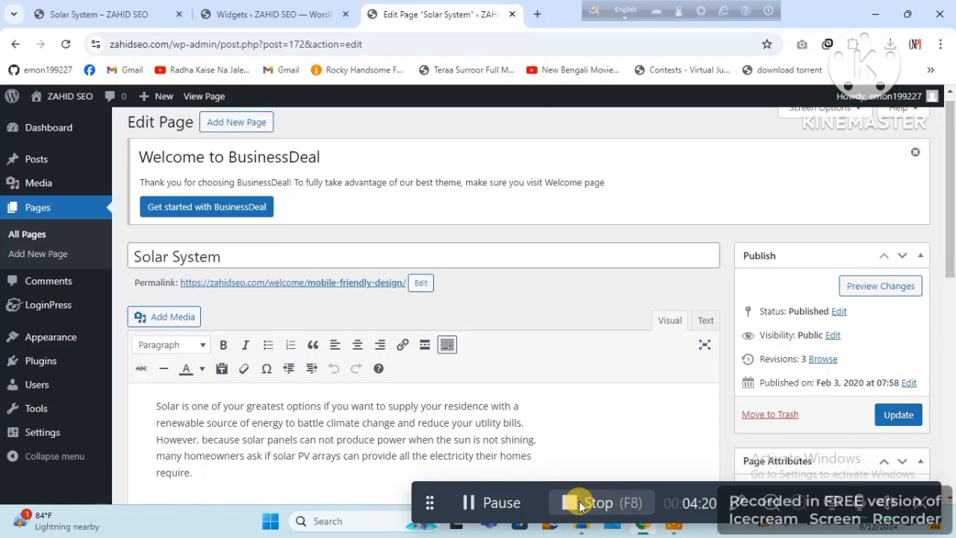
Return to the website's homepage and find the "Our Main Goal is Service Selling" section, highlighting part of its heading
left_click(166, 9)
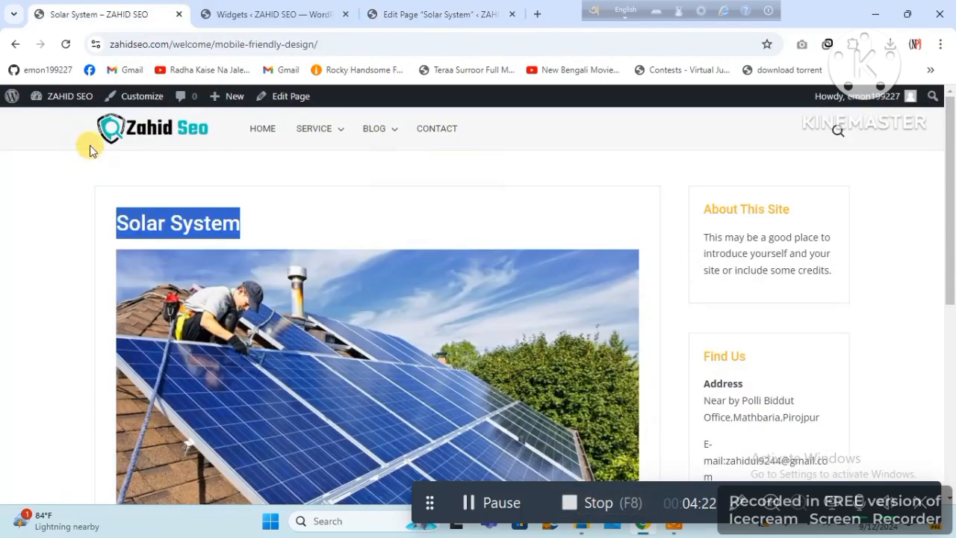
left_click(127, 131)
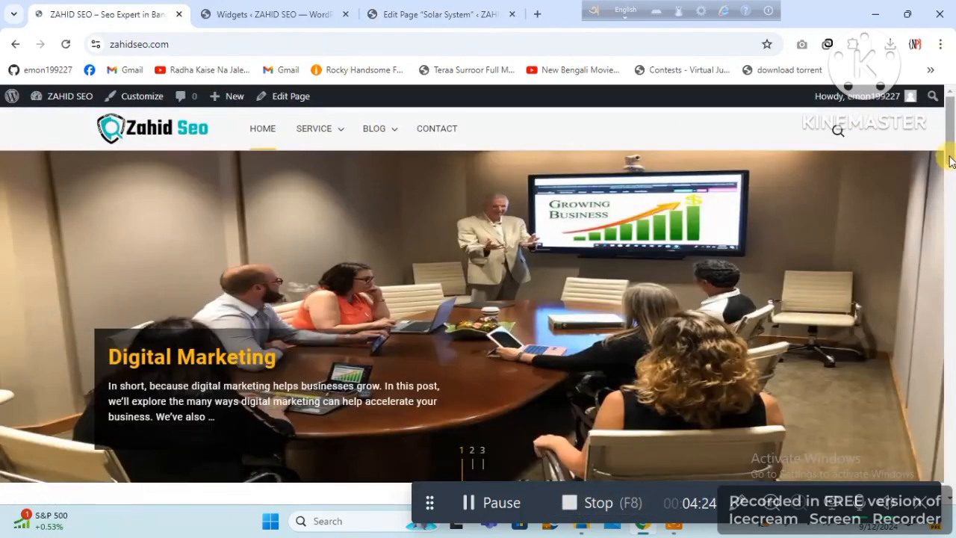
left_click_drag(947, 142, 949, 233)
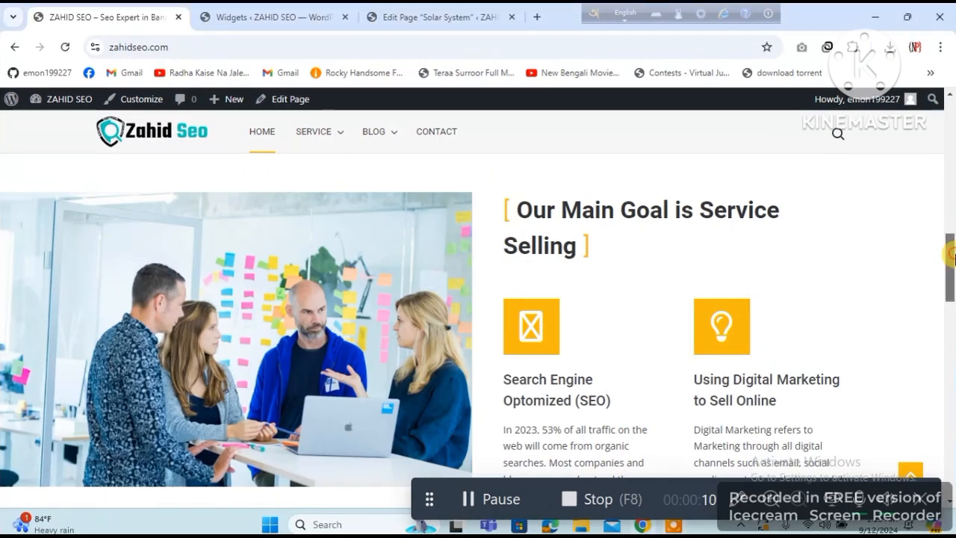
mouse_move(952, 258)
left_mouse_down()
mouse_move(952, 191)
mouse_move(952, 254)
left_mouse_up()
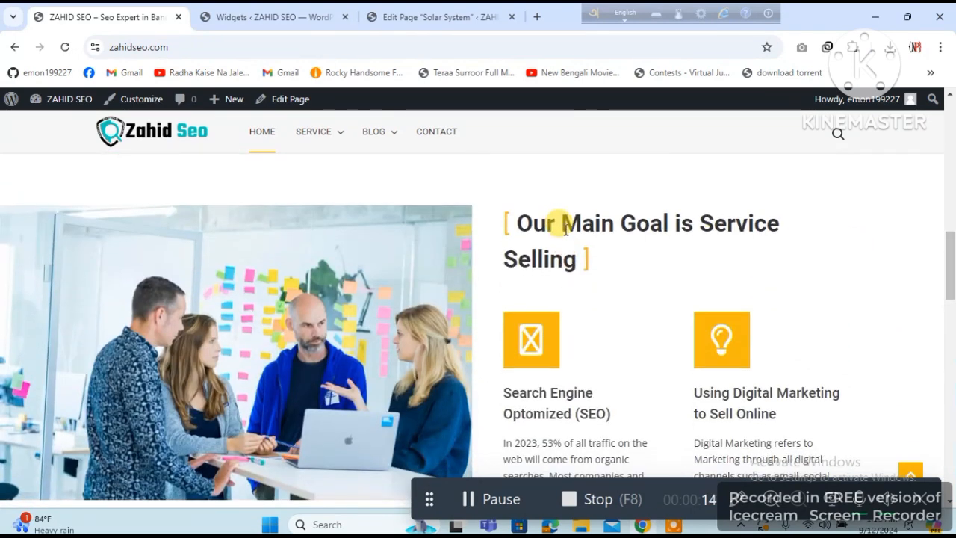
left_click_drag(566, 228, 651, 223)
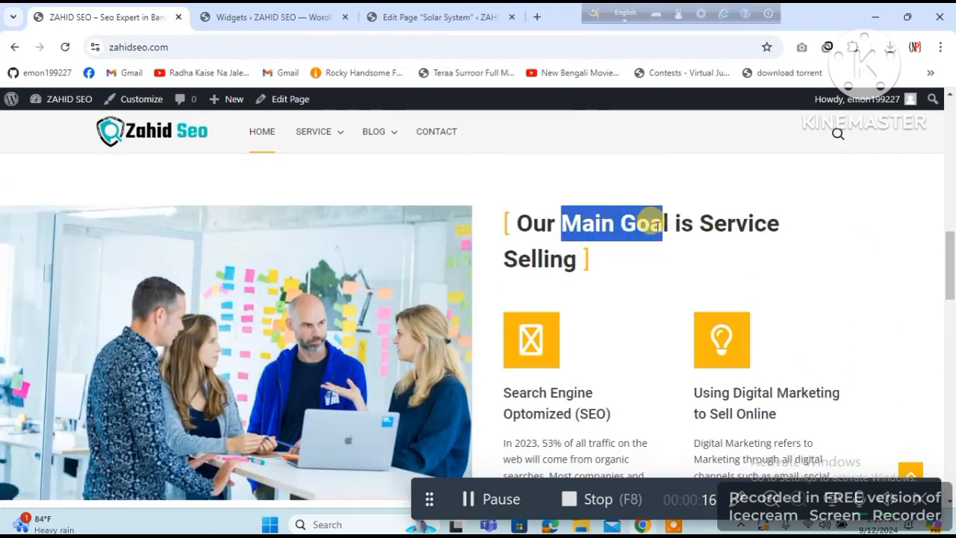
In the widgets page, collapse the Welcome Section widget and expand the T-Spiral: Brand Story Section widget to review its title
left_click(306, 15)
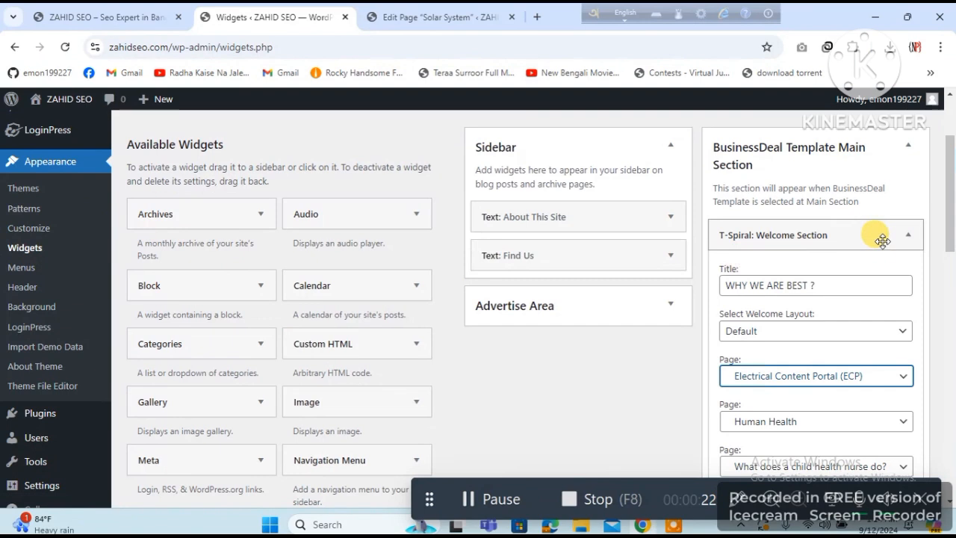
left_click(910, 236)
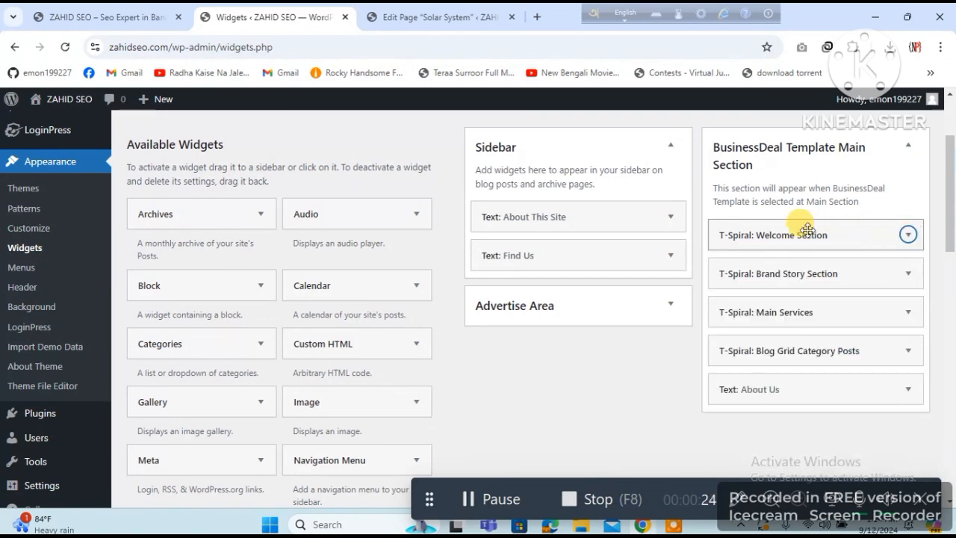
left_click(911, 280)
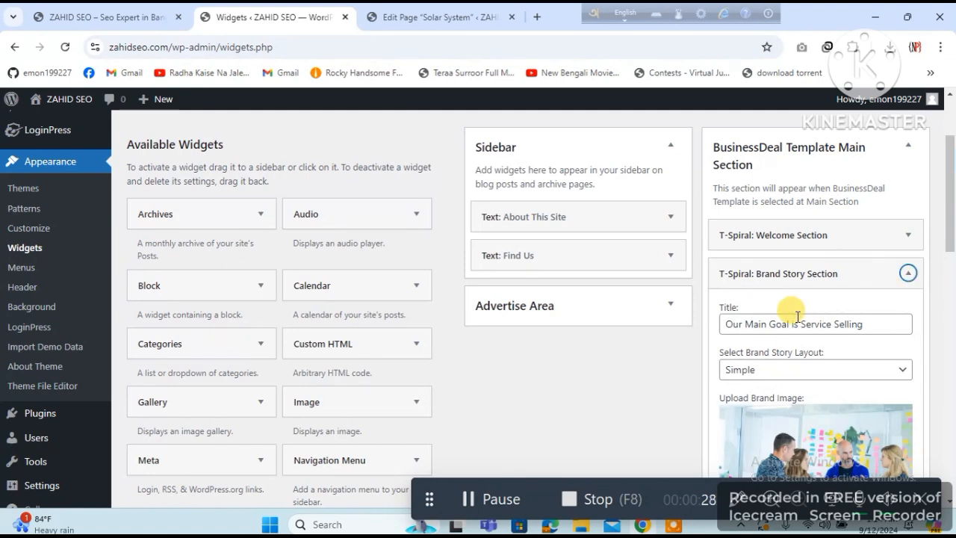
left_click(774, 326)
left_click_drag(775, 326, 882, 328)
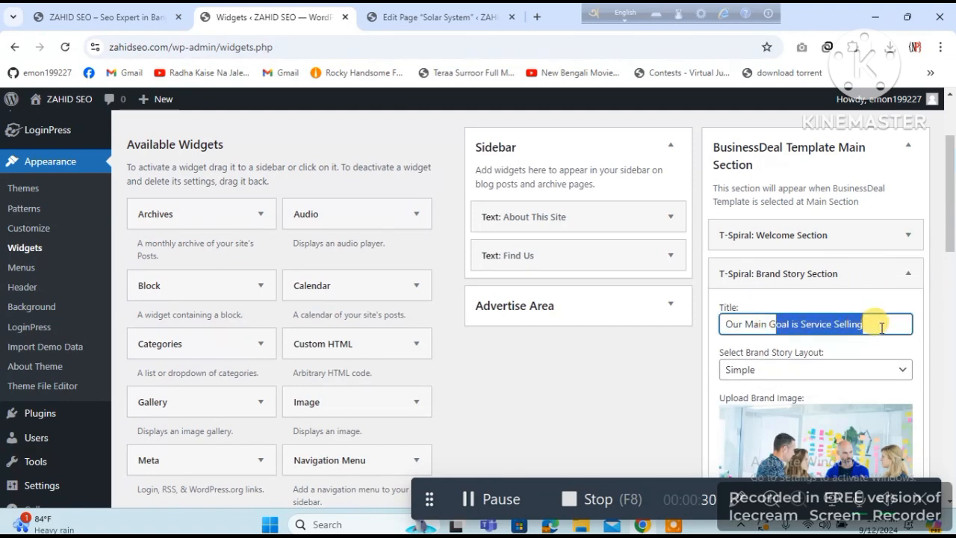
scroll(954, 284, "down", 3)
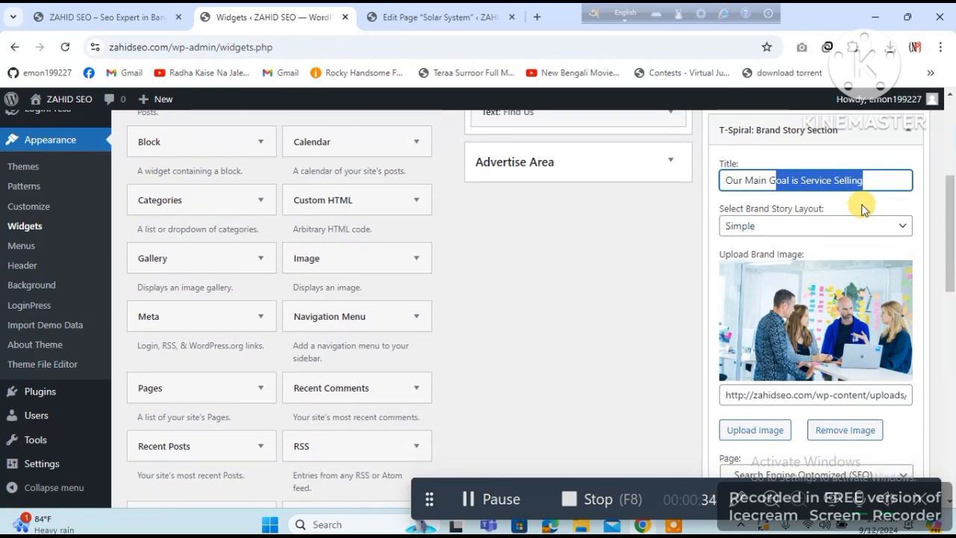
Examine the Brand Story widget's layout options, brand image and first page choice, comparing them with the homepage section
left_click(112, 15)
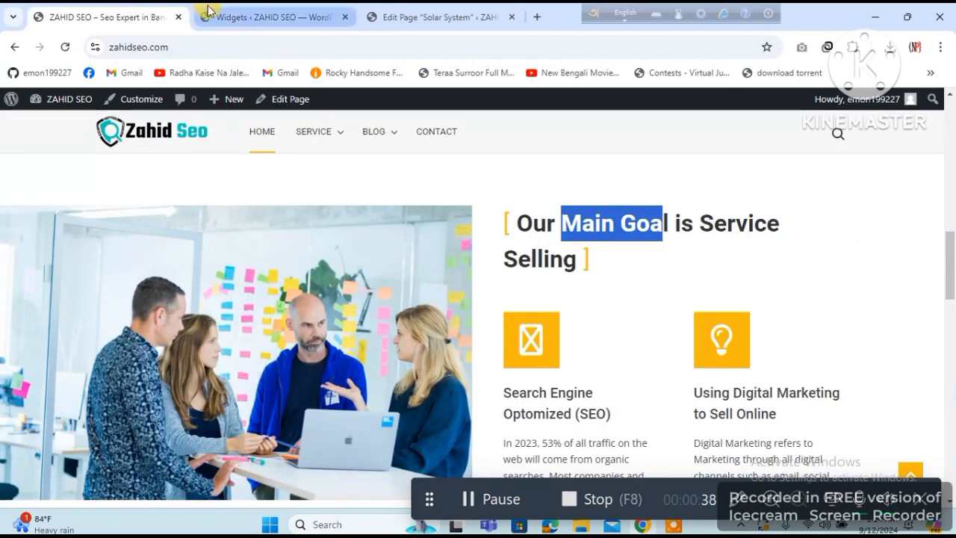
left_click(209, 15)
left_click(742, 234)
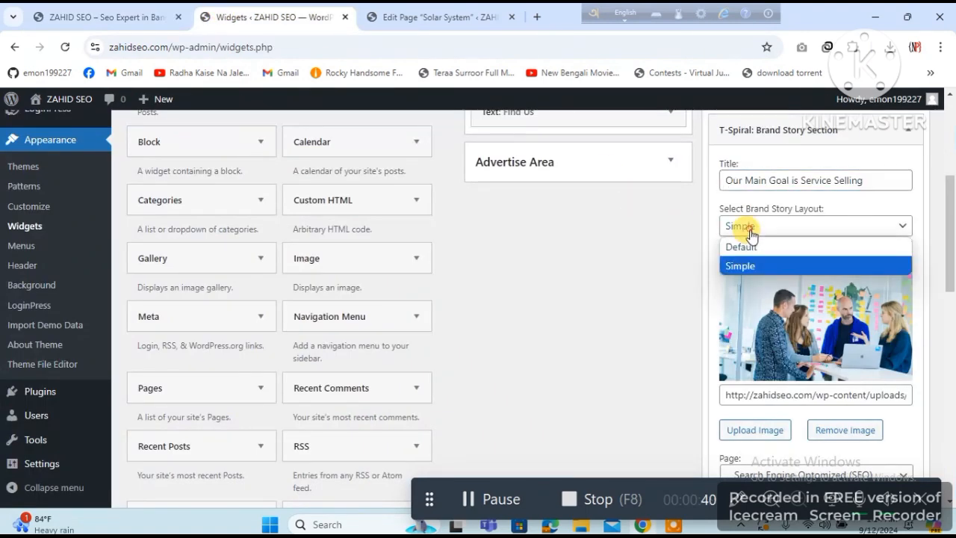
left_click(747, 228)
left_click_drag(954, 224, 955, 243)
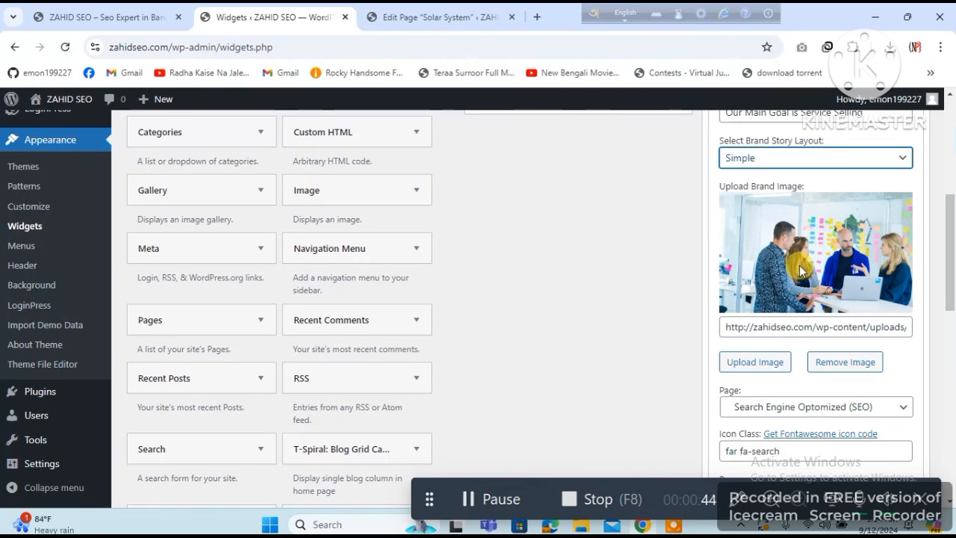
left_click(165, 17)
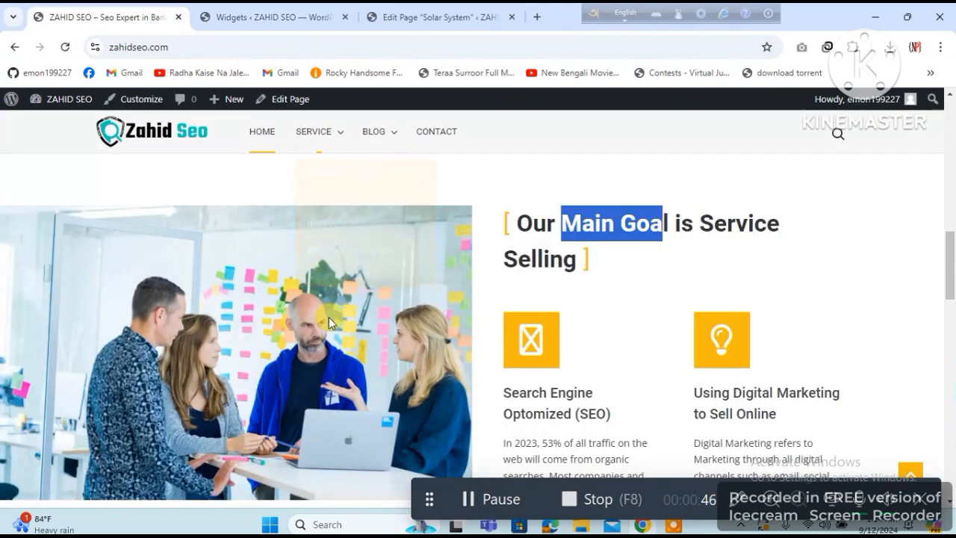
left_click(271, 13)
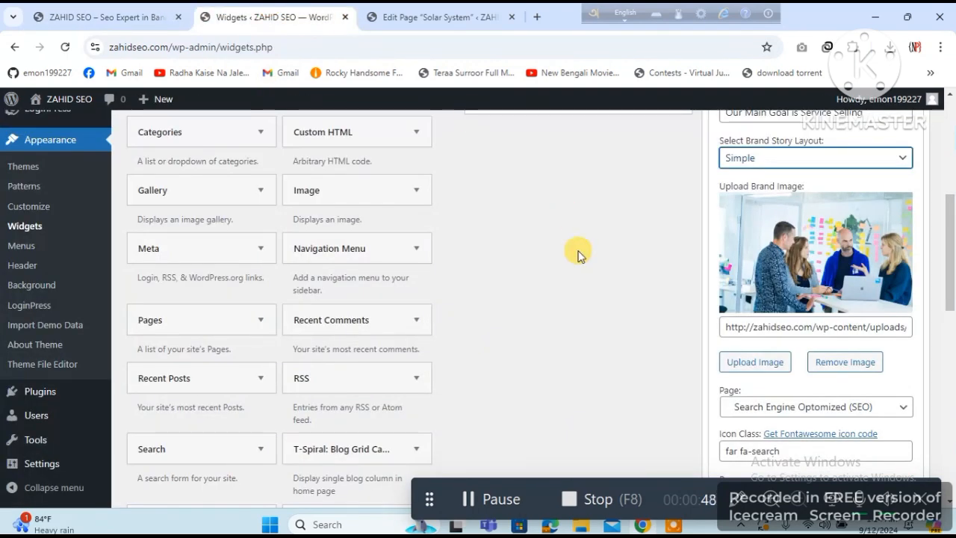
left_click(802, 410)
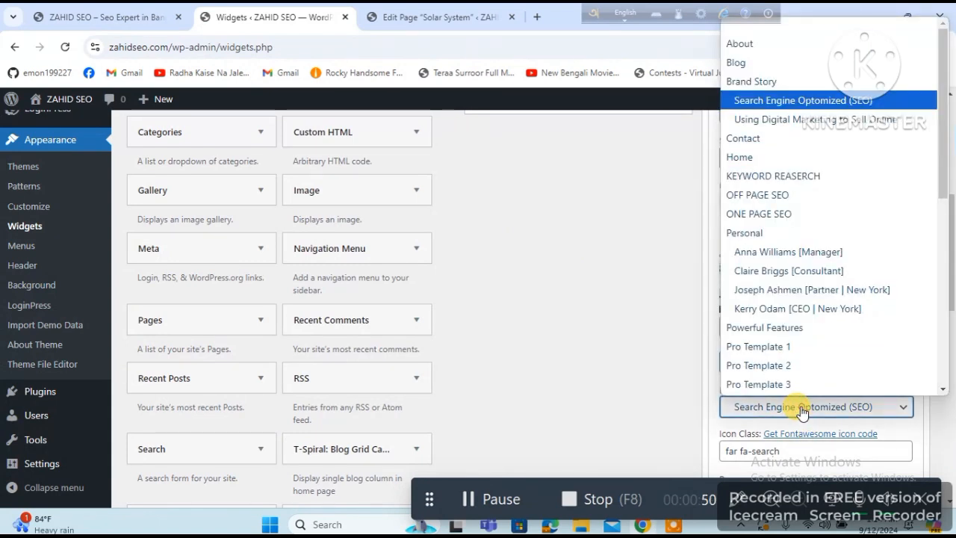
left_click(801, 409)
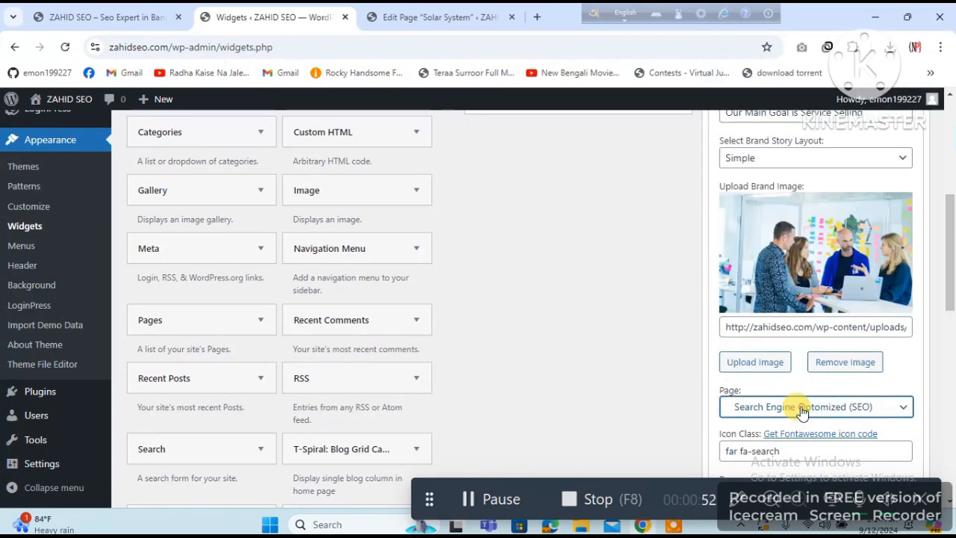
Search the site's pages for "search", open "Search Engine Optomized (SEO)" for editing and compare its opening text with the homepage
left_click(456, 20)
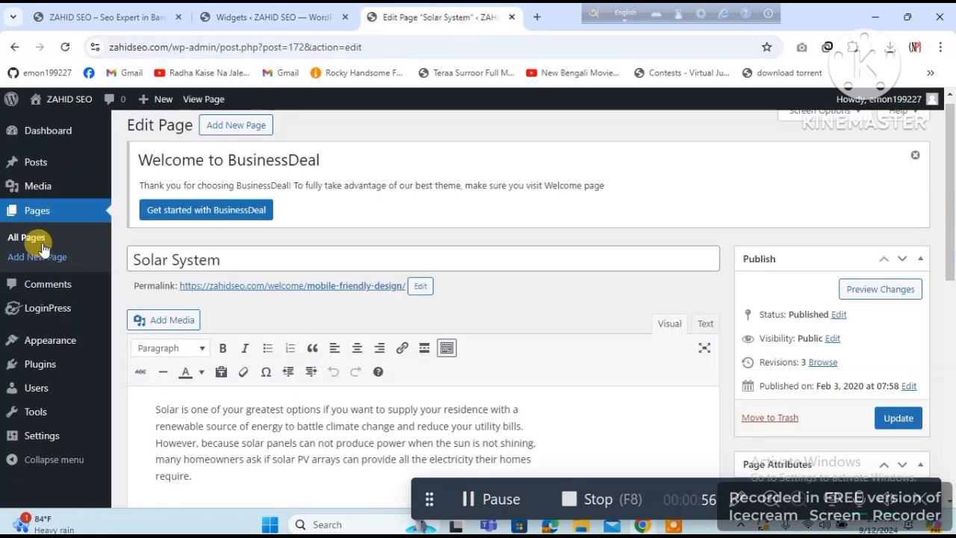
left_click(17, 238)
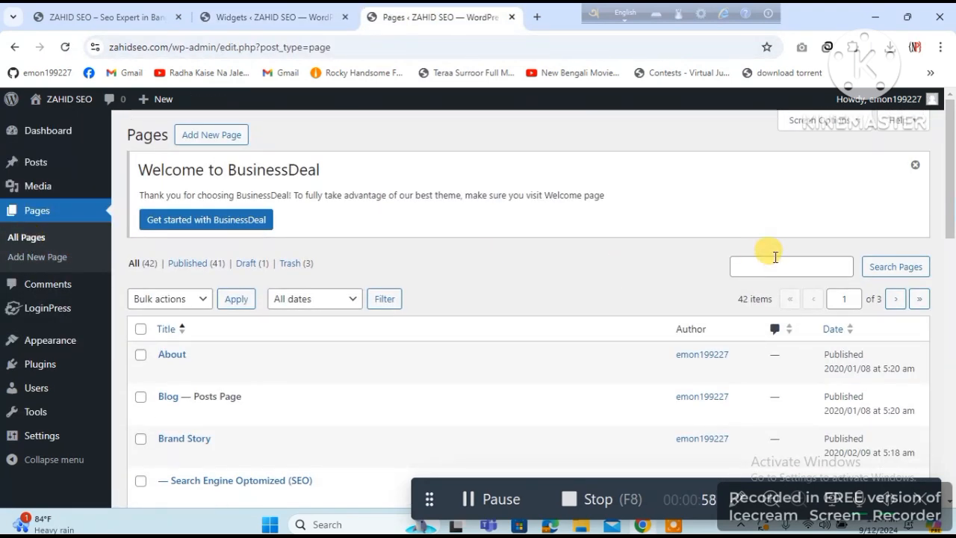
left_click(765, 263)
type("search")
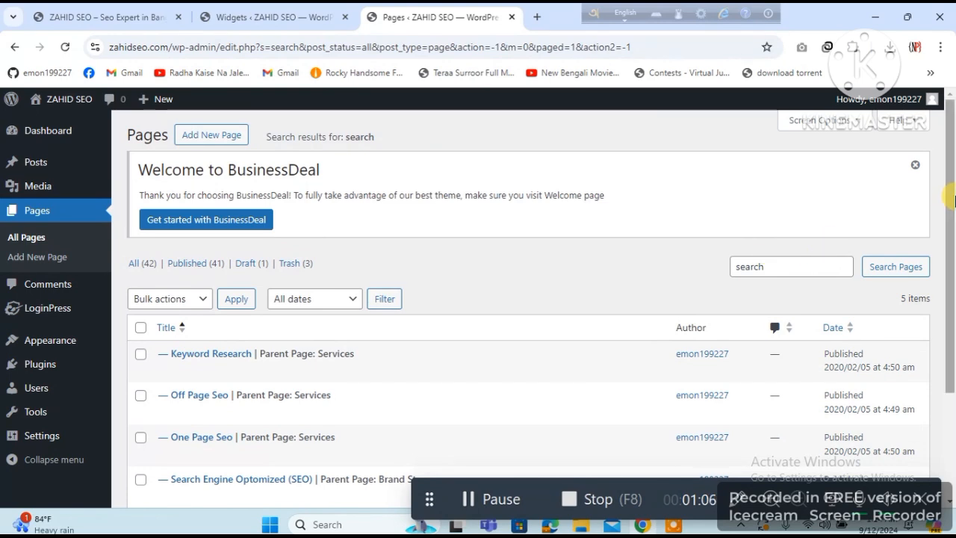
scroll(950, 200, "down", 2)
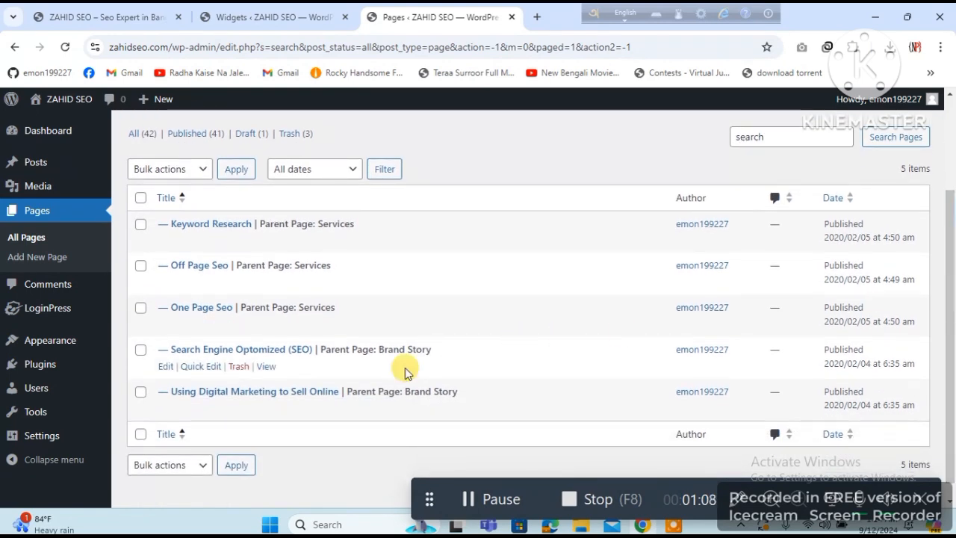
left_click(166, 366)
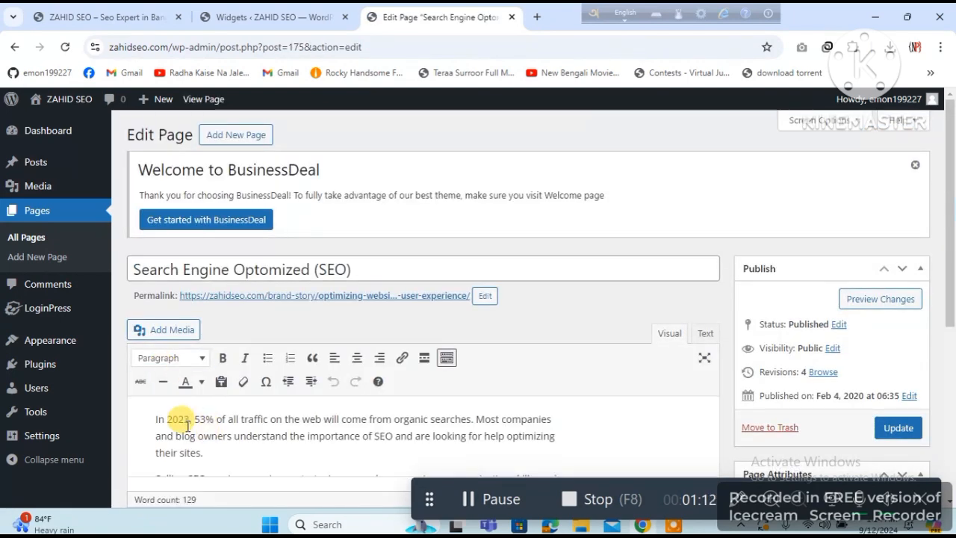
left_click_drag(179, 421, 224, 421)
left_click(105, 16)
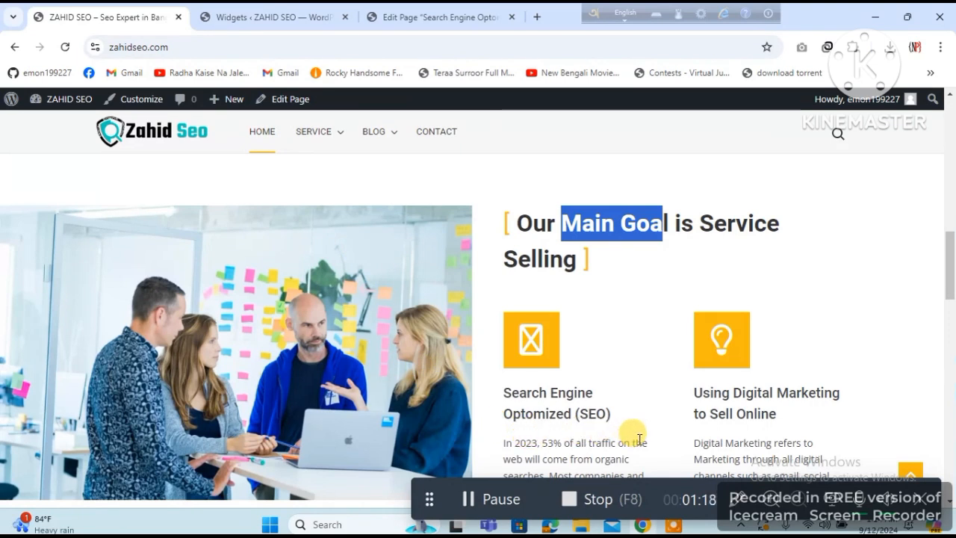
Compare the SEO page's opening text and the Brand Story widget's first icon class with the icon and text shown on the homepage
left_click(423, 9)
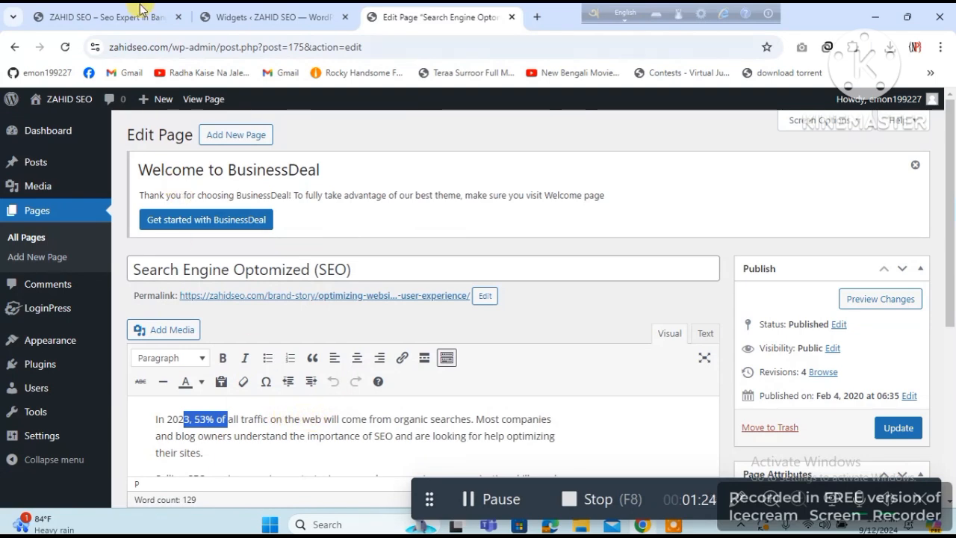
left_click(109, 16)
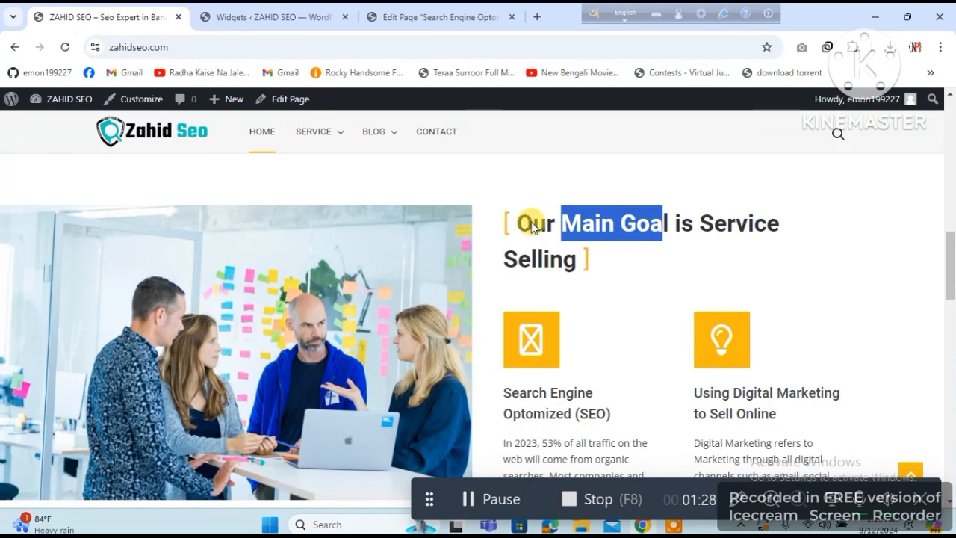
left_click(374, 11)
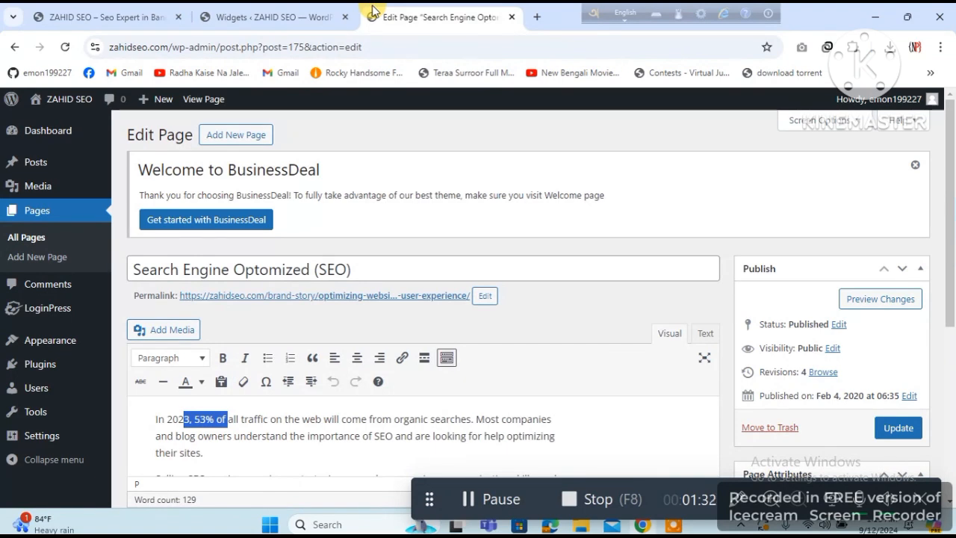
left_click(316, 10)
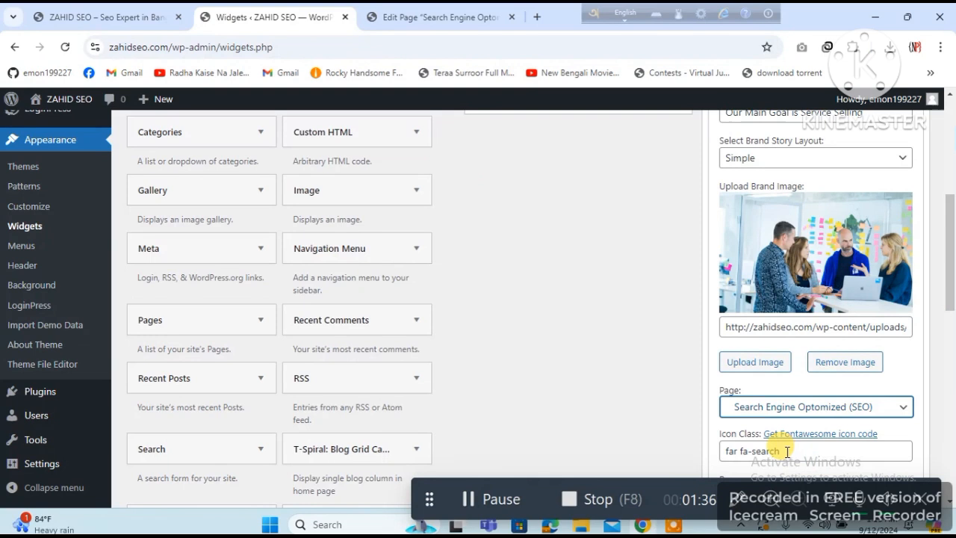
left_click(131, 14)
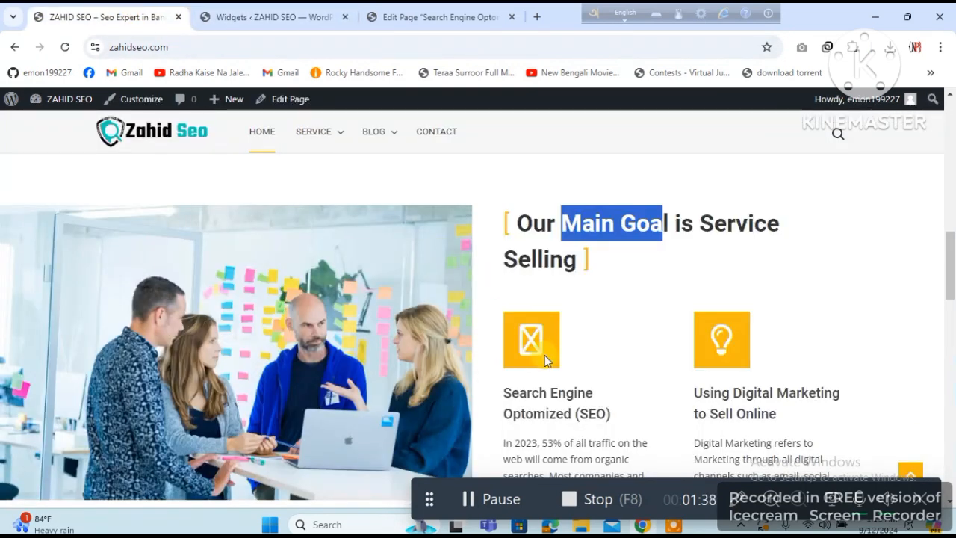
left_click(254, 9)
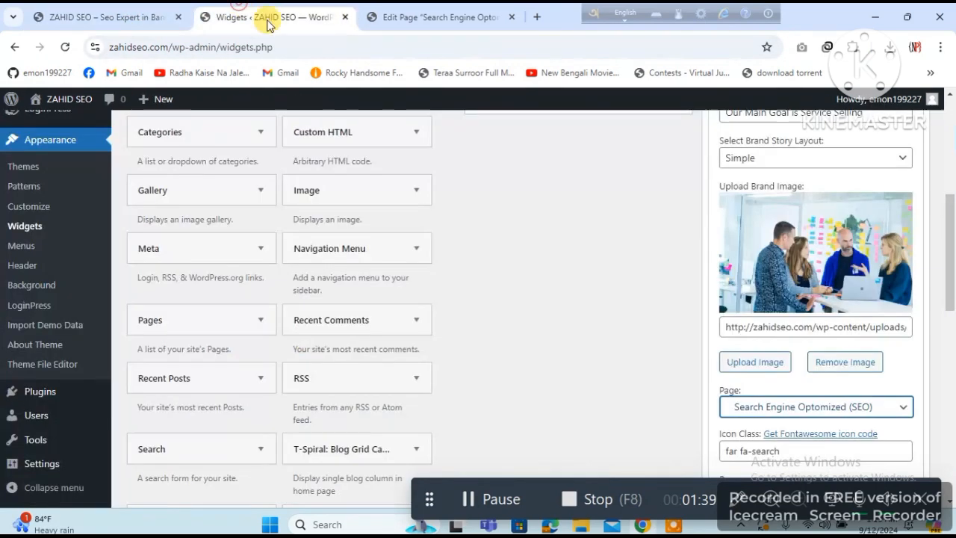
Follow the widget's Fontawesome icon code link, browse the Sharp Duotone icon collection and filter it to free icons
left_click(848, 434)
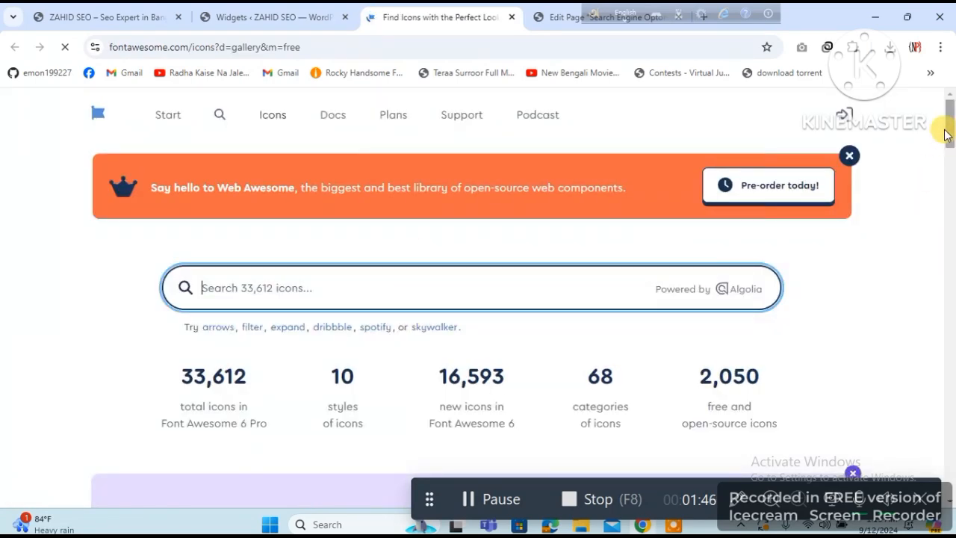
scroll(946, 137, "down", 5)
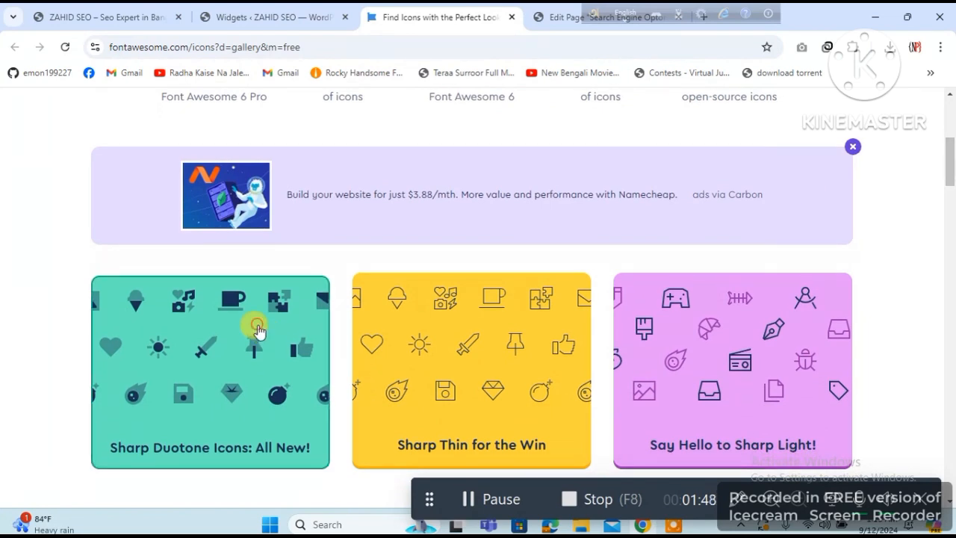
left_click(258, 330)
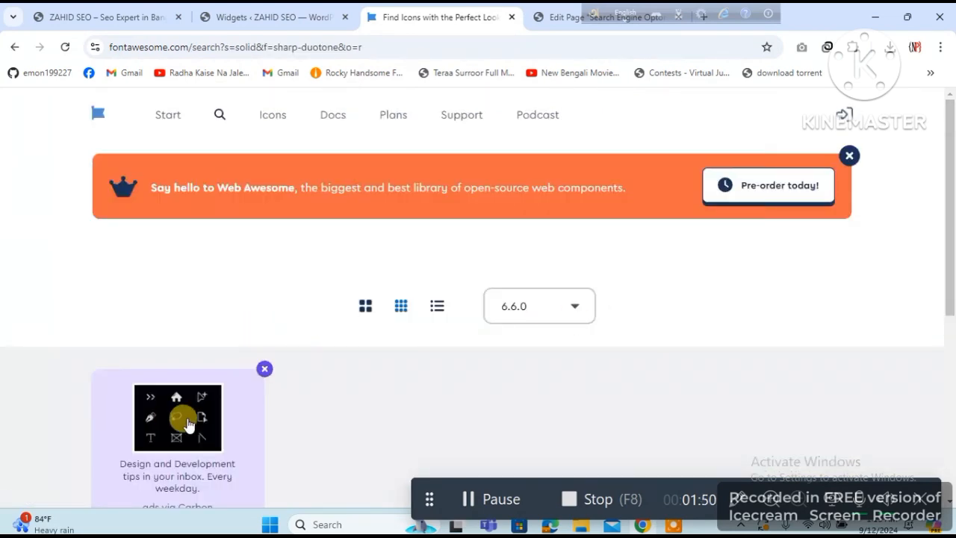
left_click_drag(948, 237, 952, 276)
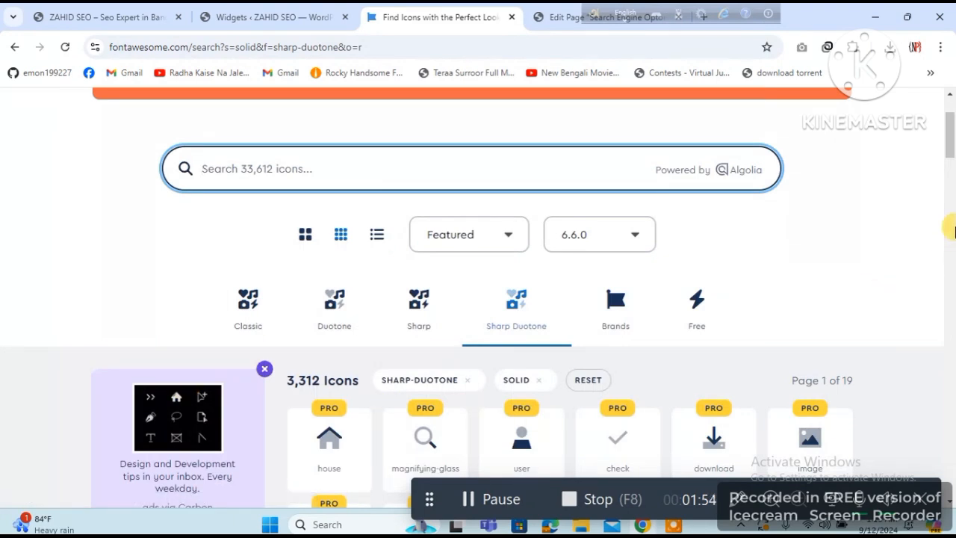
mouse_move(950, 154)
left_mouse_down()
mouse_move(951, 499)
mouse_move(937, 150)
left_mouse_up()
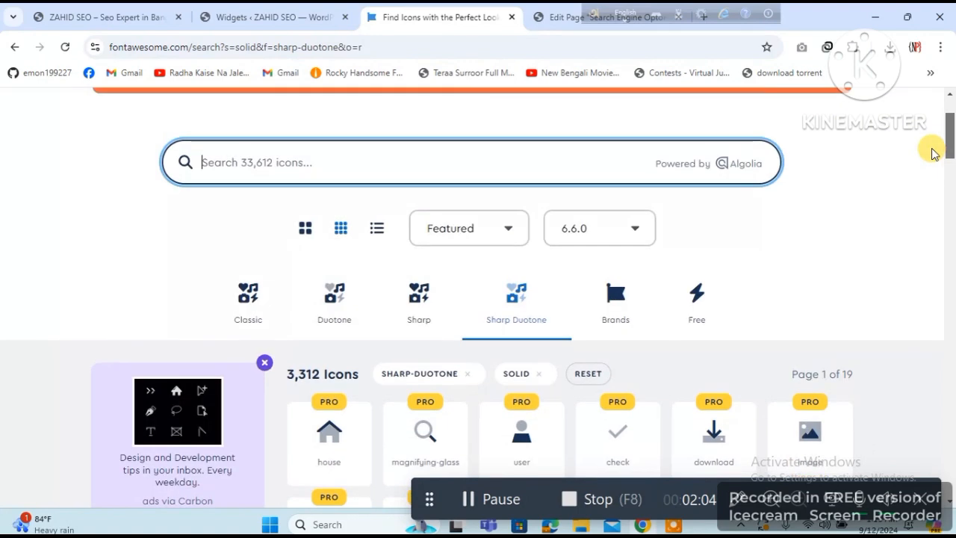
left_click(491, 224)
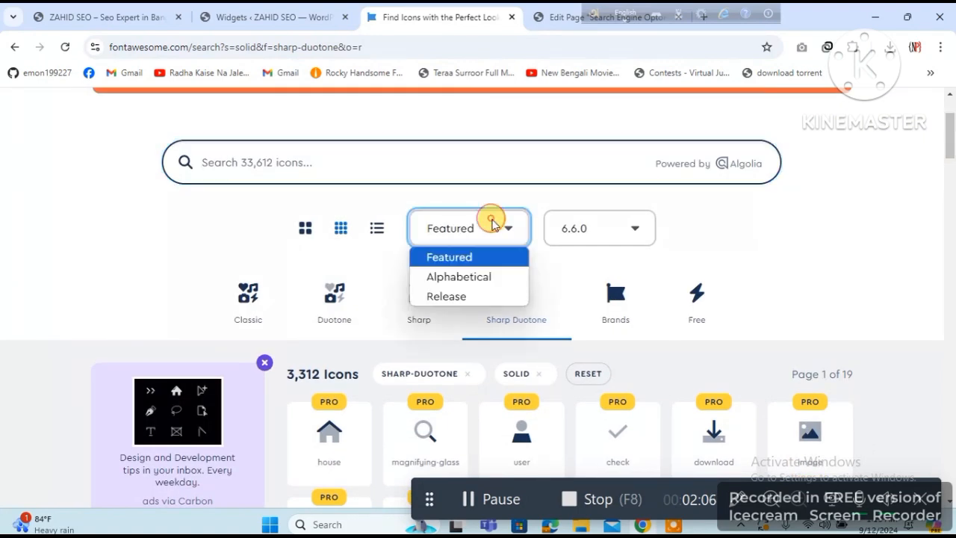
left_click(683, 314)
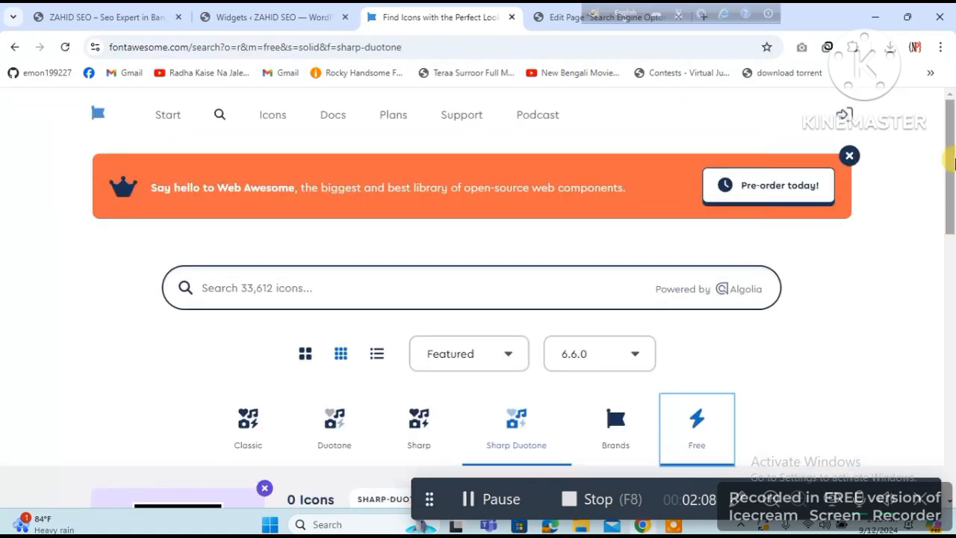
left_click_drag(950, 157, 950, 206)
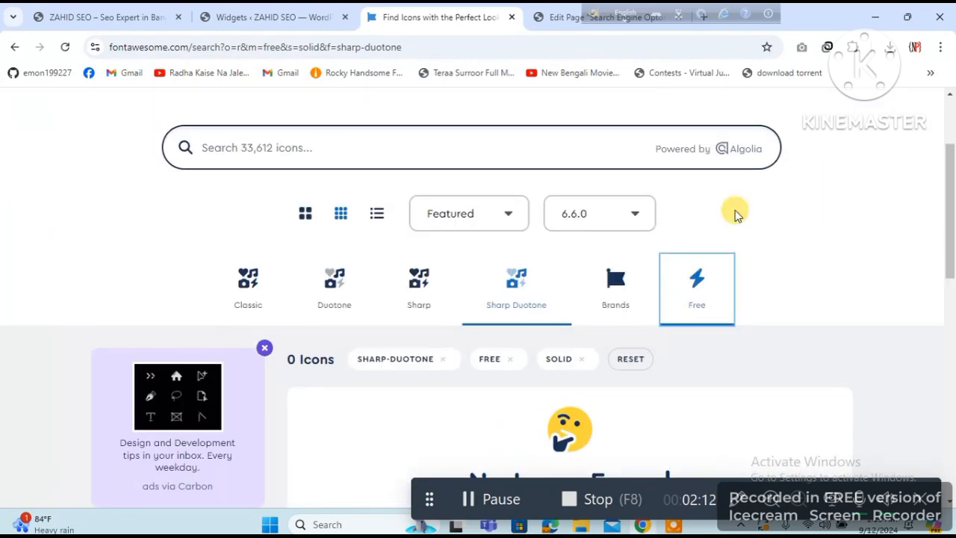
Go back to the Font Awesome icons overview, browse the Sharp Thin collection and filter it to free icons
left_click(15, 50)
left_click(16, 50)
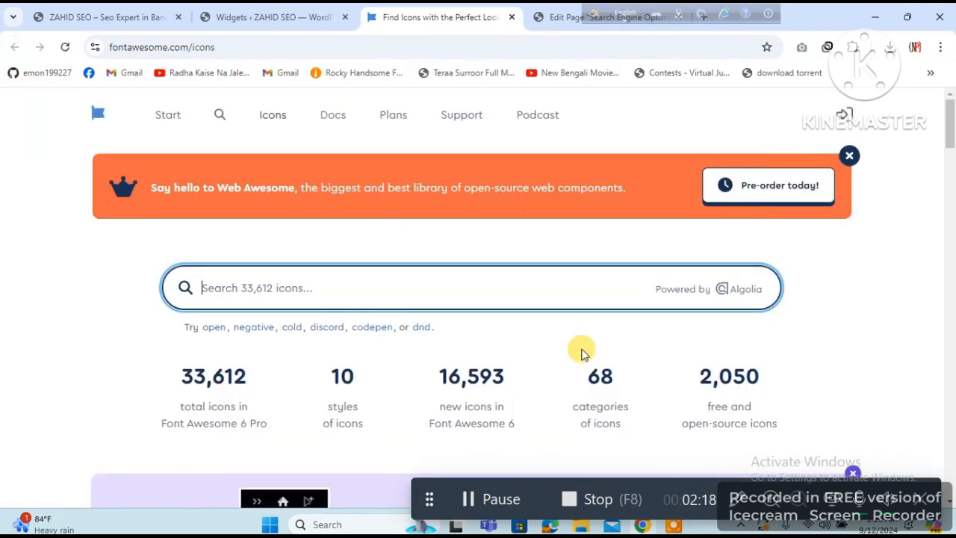
left_click_drag(951, 140, 951, 184)
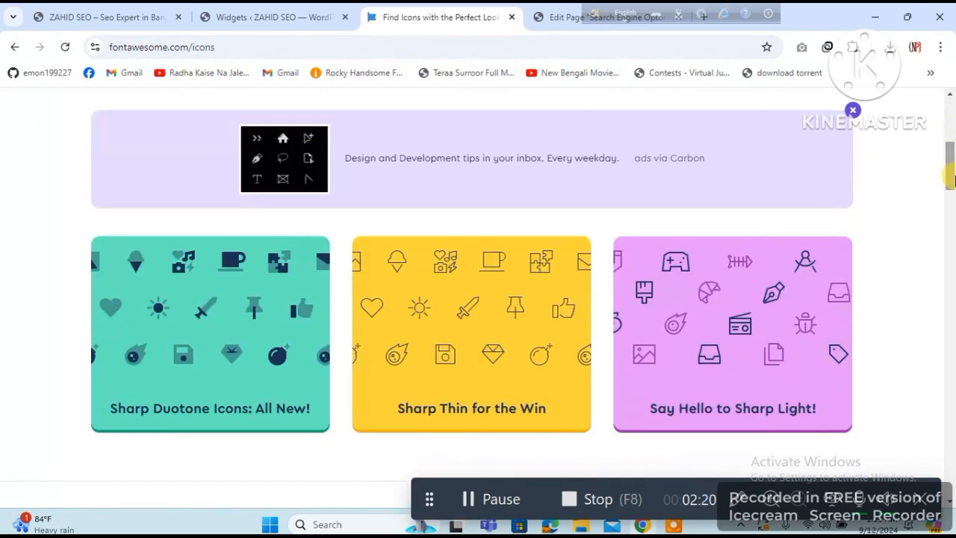
left_click(496, 316)
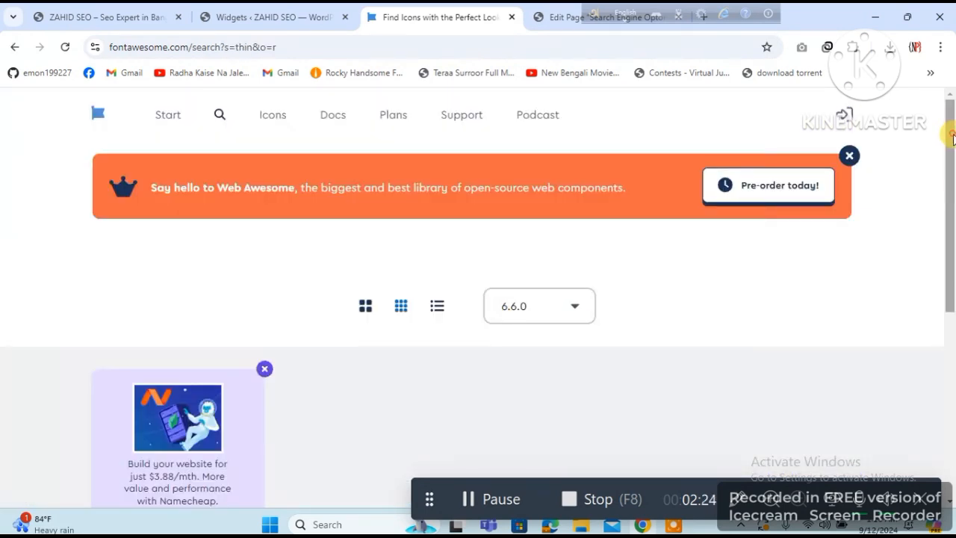
left_click_drag(951, 136, 951, 226)
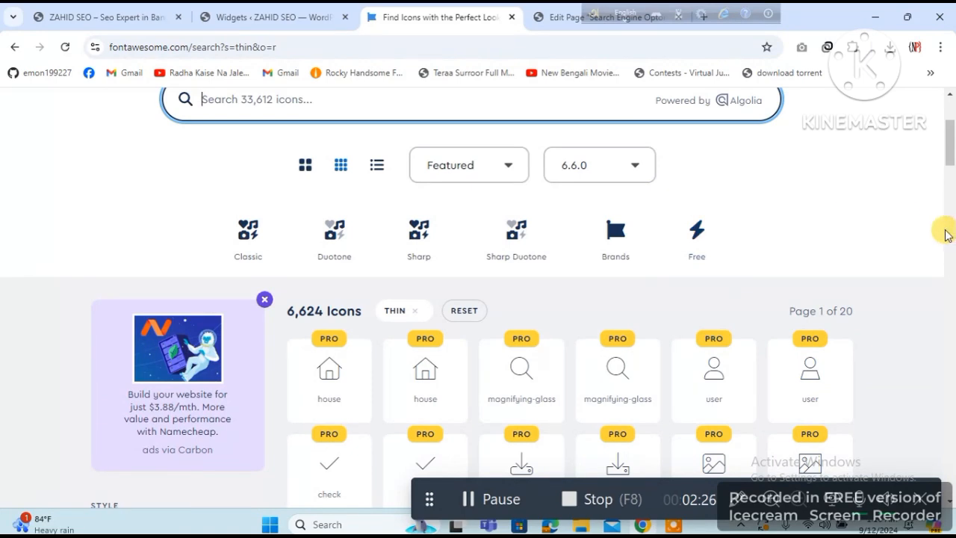
left_click(692, 238)
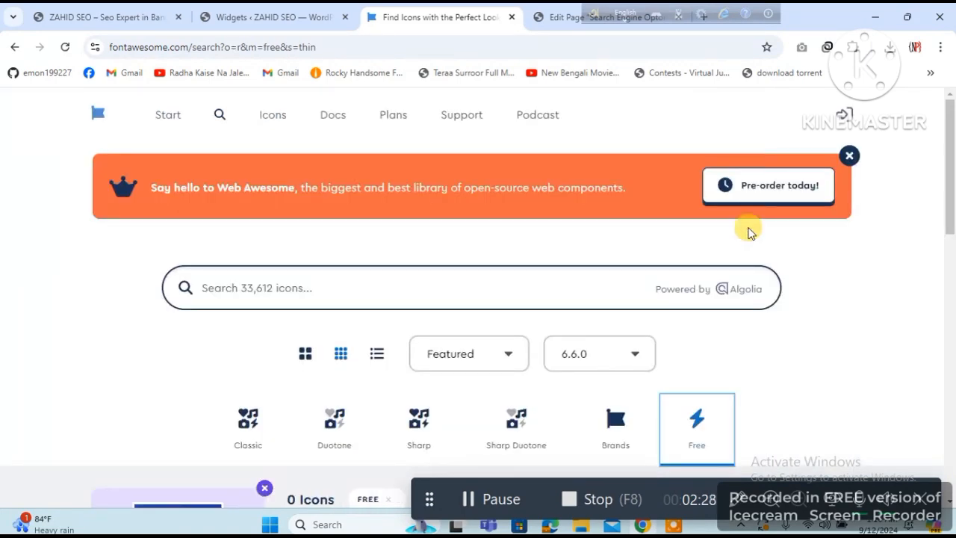
left_click_drag(951, 170, 953, 243)
left_click_drag(954, 258, 949, 201)
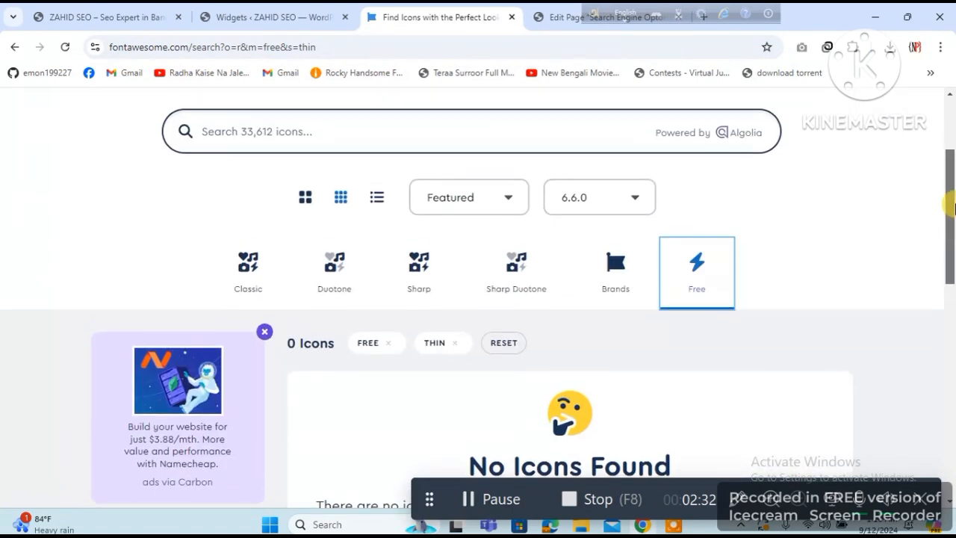
Search the web for "fa fa icon" and open the Font Awesome Icons result
left_click(423, 47)
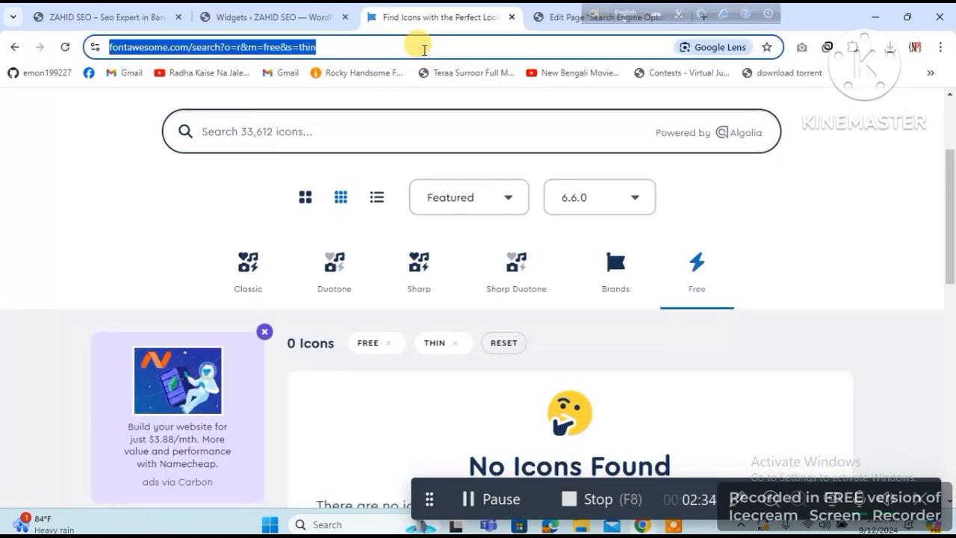
type("da")
key("BackSpace")
key("BackSpace")
key("BackSpace")
type("fa ")
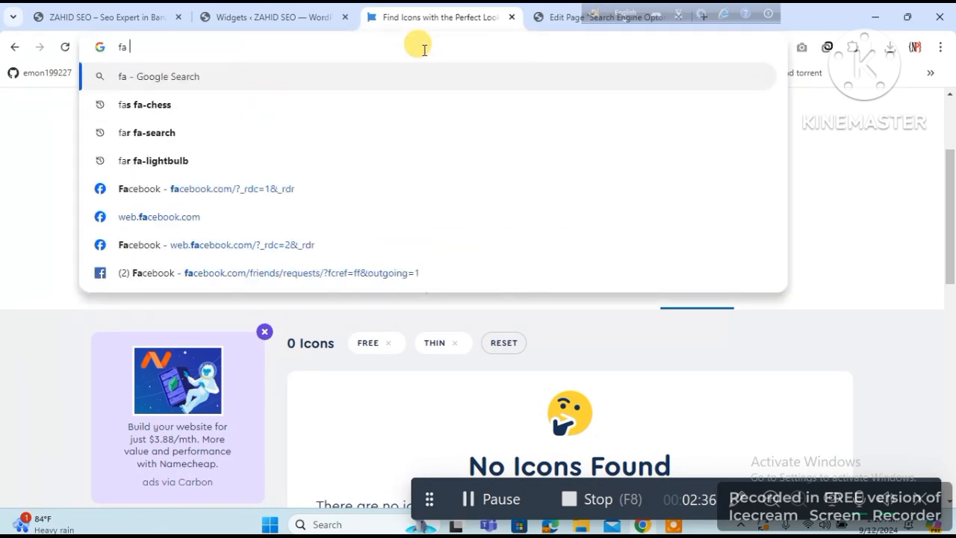
type("fa icon")
key("Return")
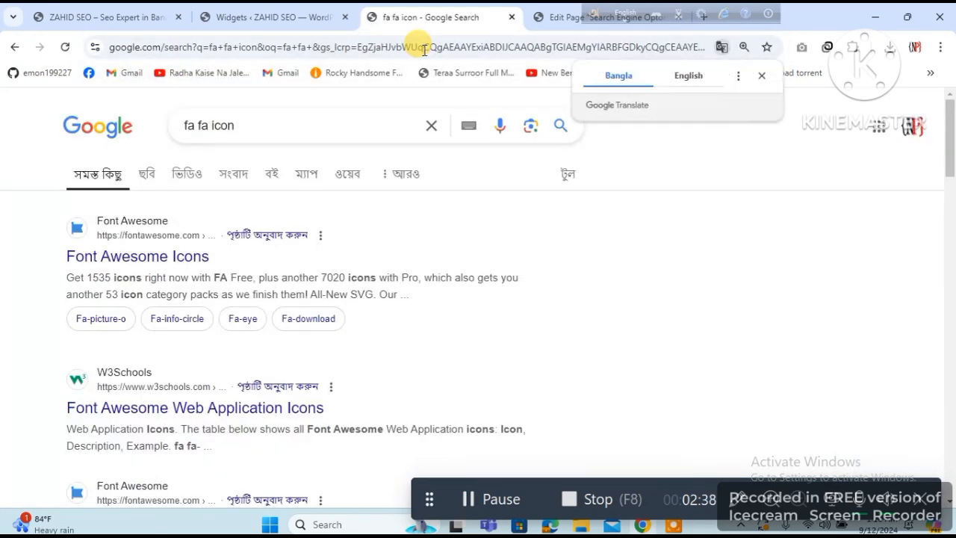
left_click(166, 258)
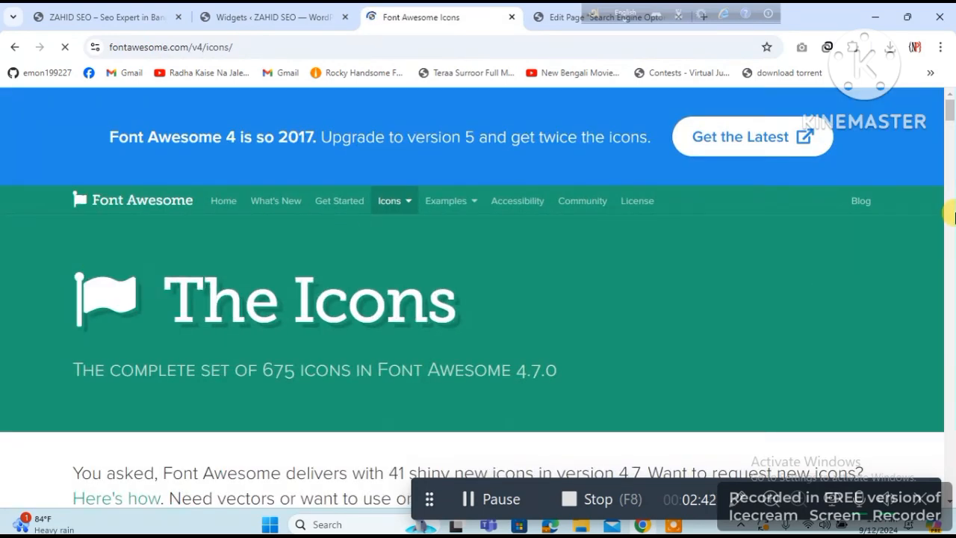
Open the address-book-o icon's page and highlight the icon class in its code example
scroll(951, 116, "down", 8)
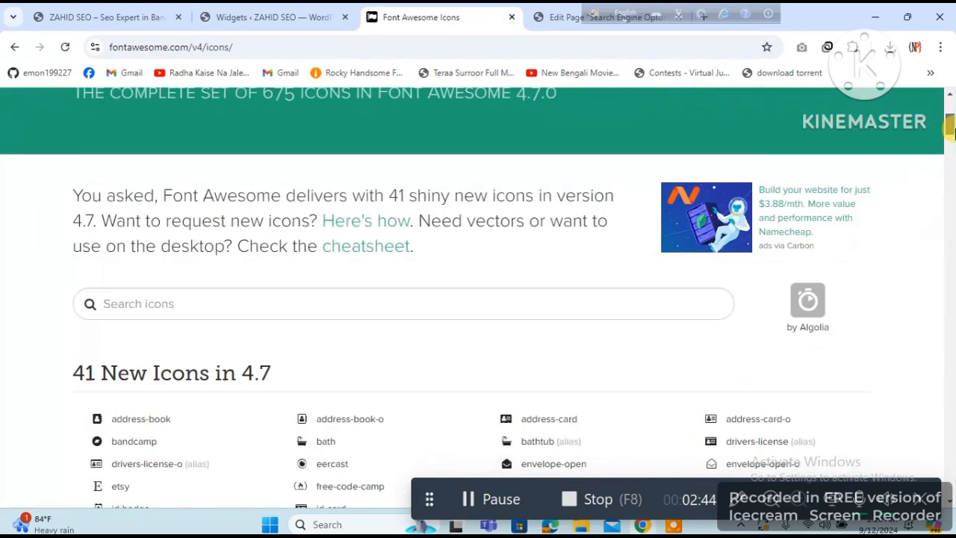
left_click(333, 241)
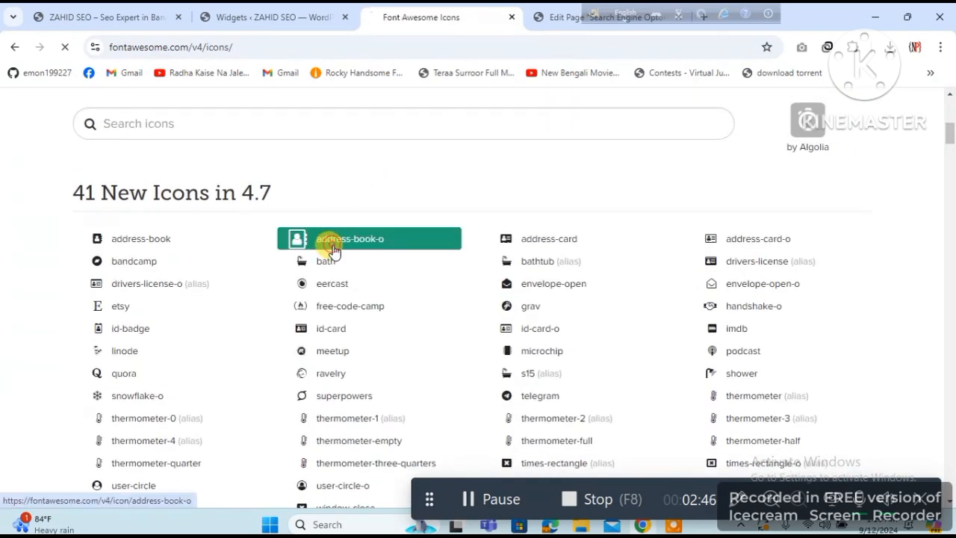
left_click_drag(950, 154, 950, 265)
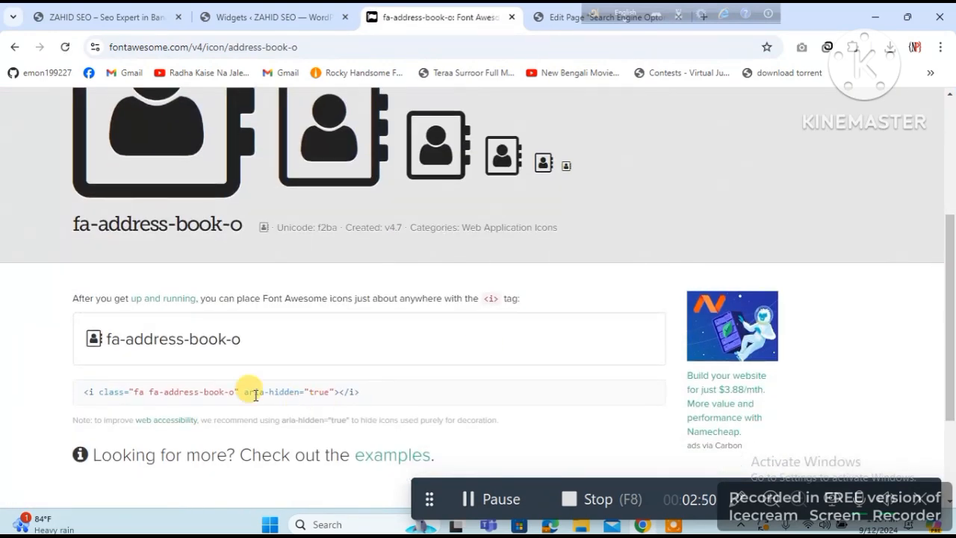
left_click_drag(234, 392, 141, 390)
Return to the Brand Story widget, highlight the first page's icon class and review the page choices for the second item
left_click(212, 10)
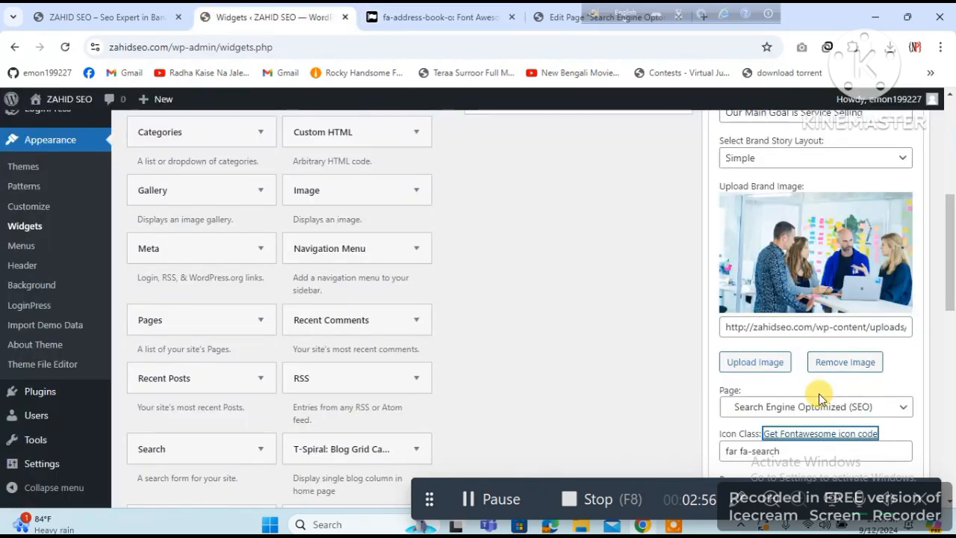
double_click(816, 446)
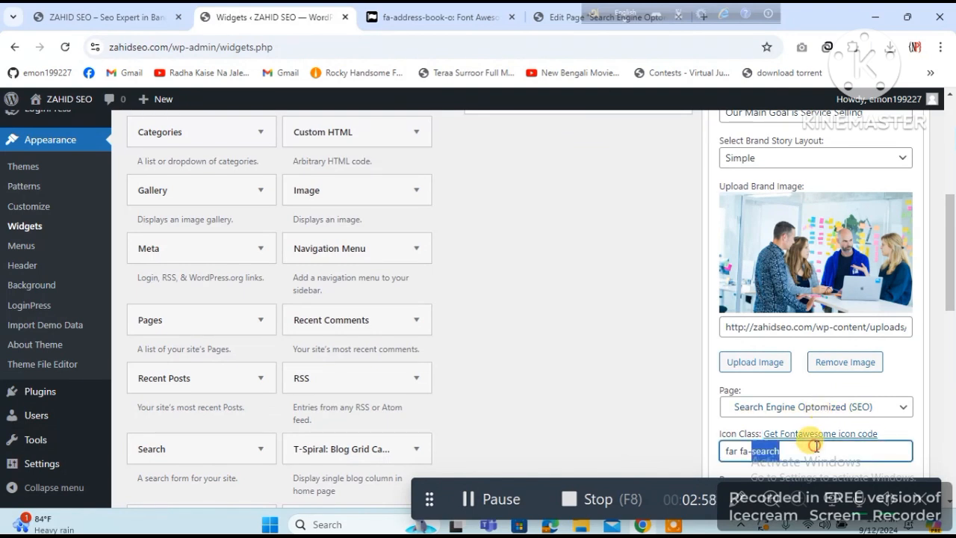
scroll(943, 303, "down", 3)
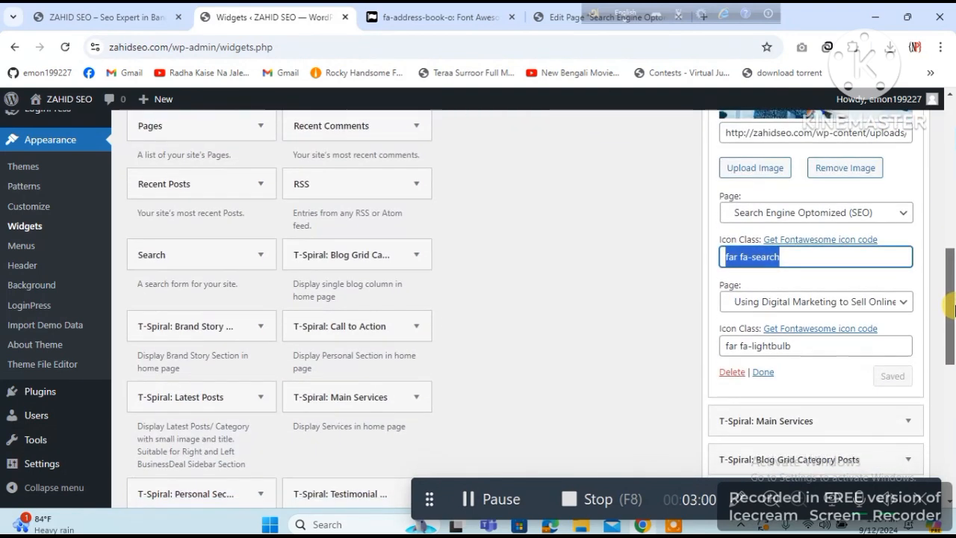
left_click(856, 302)
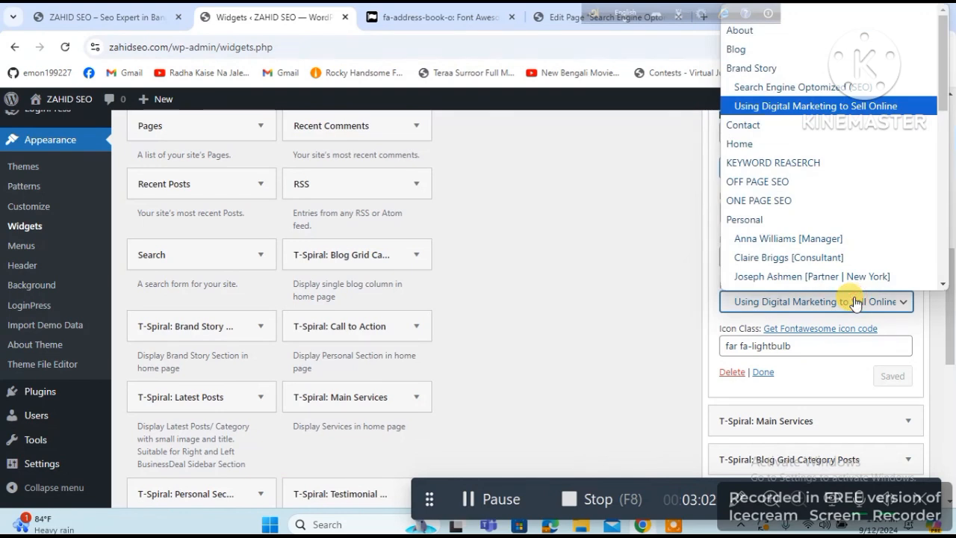
left_click(856, 302)
Return to the list of all site pages and search it for "using"
left_click(568, 16)
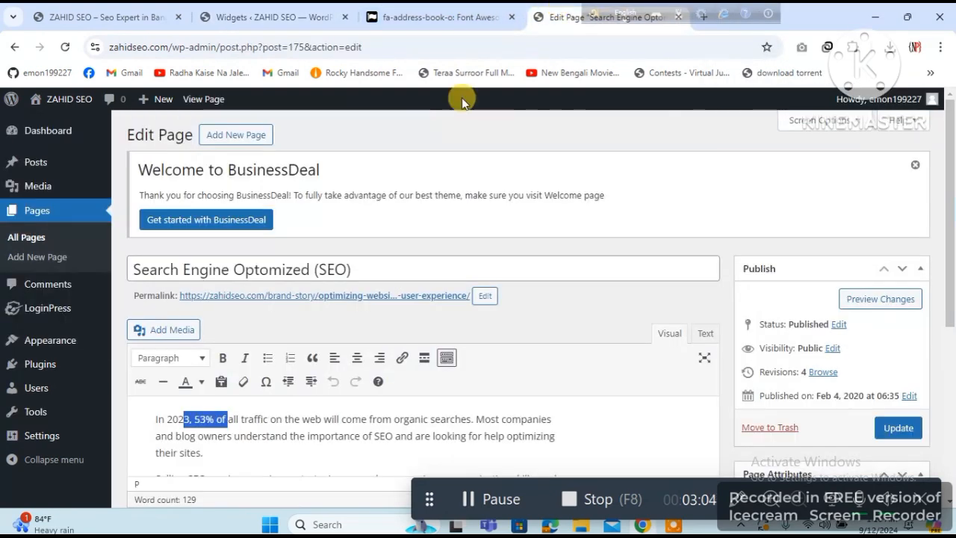
left_click(33, 237)
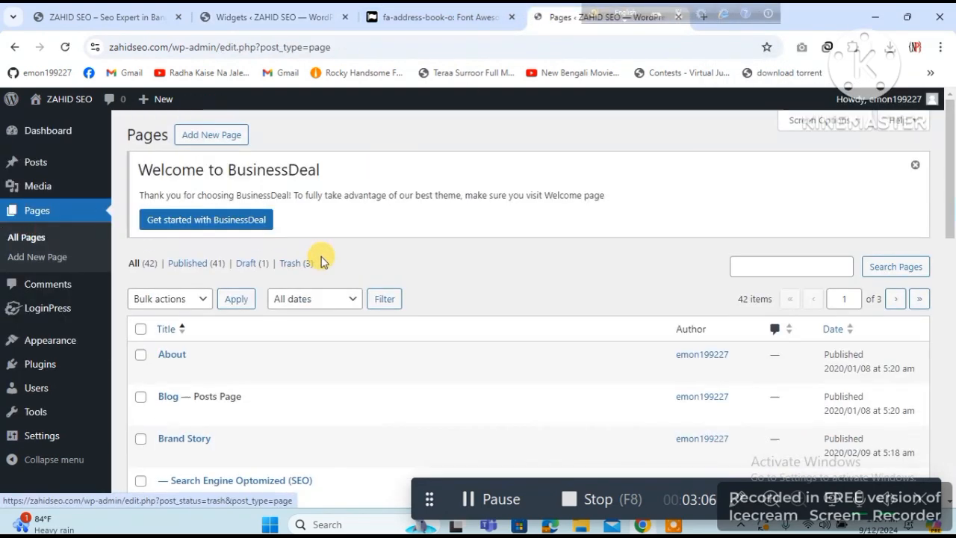
left_click(736, 269)
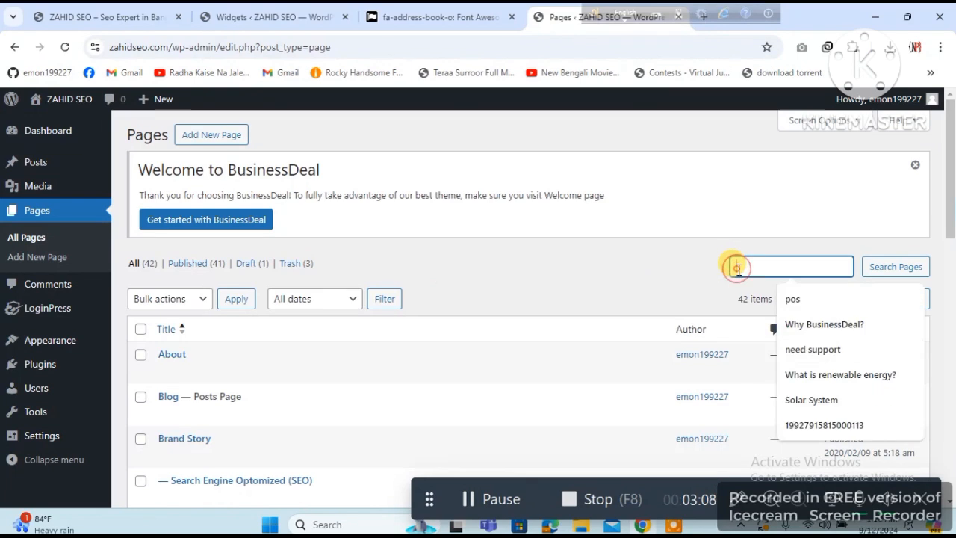
type("using")
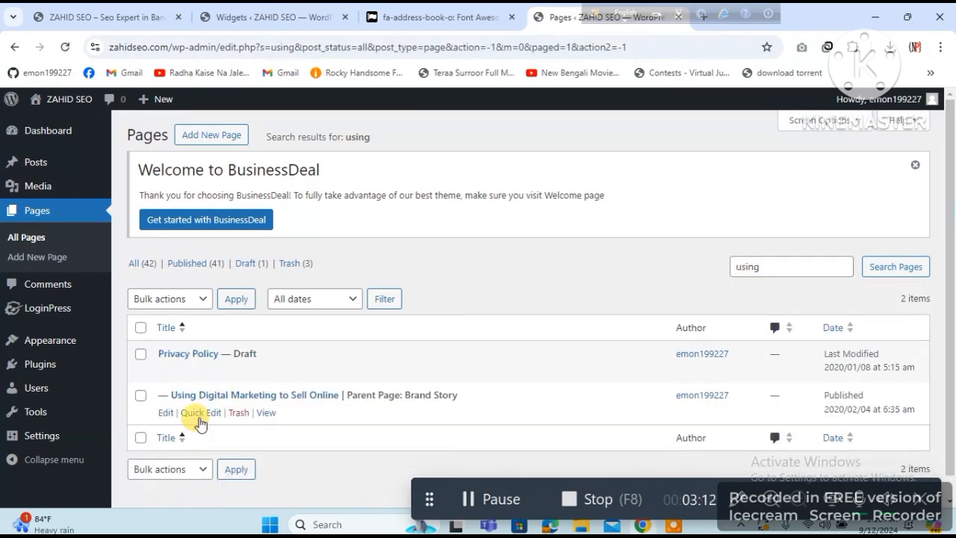
Open the "Using Digital Marketing to Sell Online" page for editing and highlight its first paragraph
left_click(165, 413)
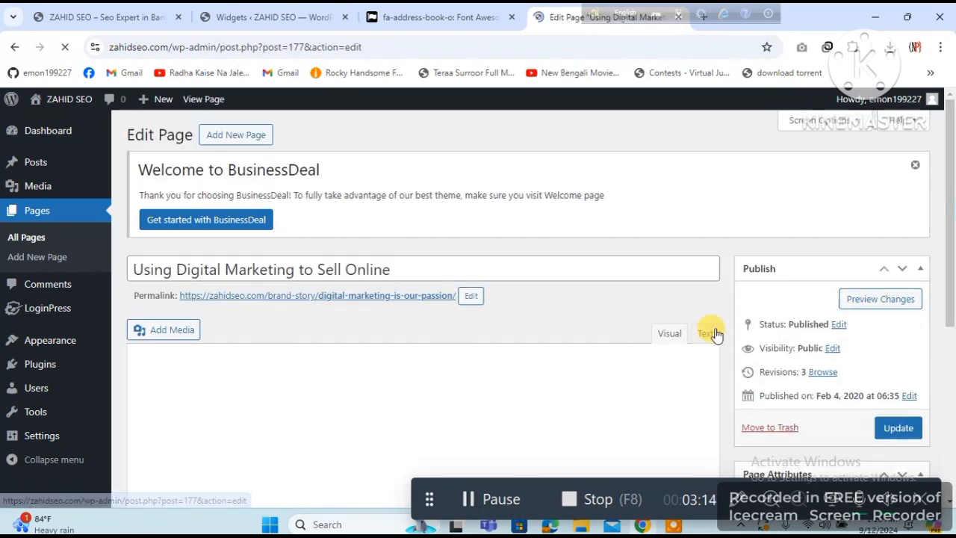
mouse_move(952, 202)
left_mouse_down()
mouse_move(953, 437)
mouse_move(953, 202)
left_mouse_up()
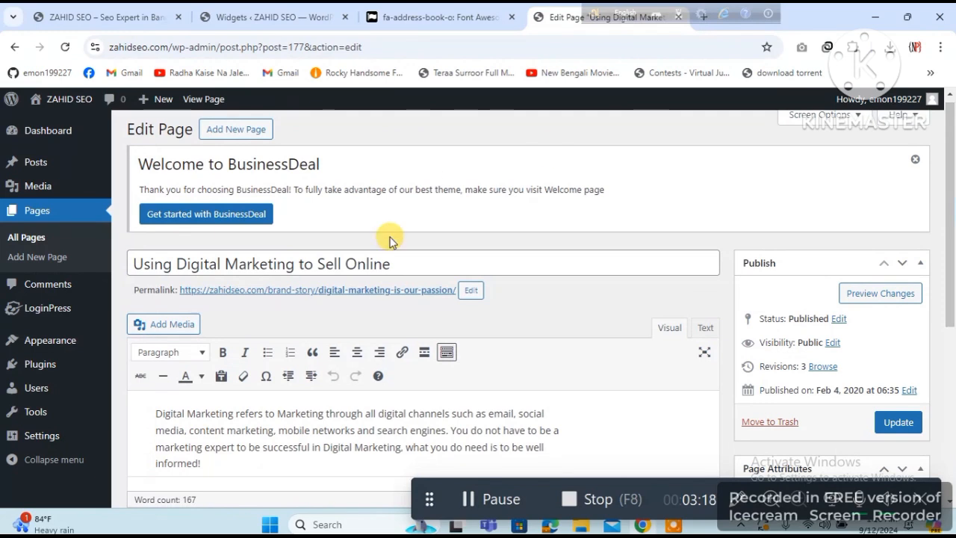
triple_click(280, 423)
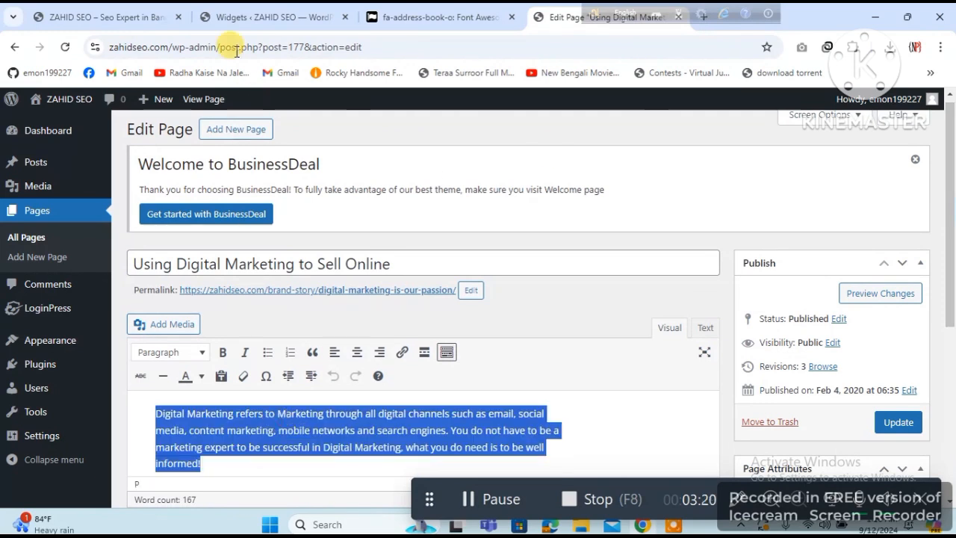
Compare the page text with the homepage's Service Selling section and highlight the "What We Can Do For You" heading below it
left_click(95, 9)
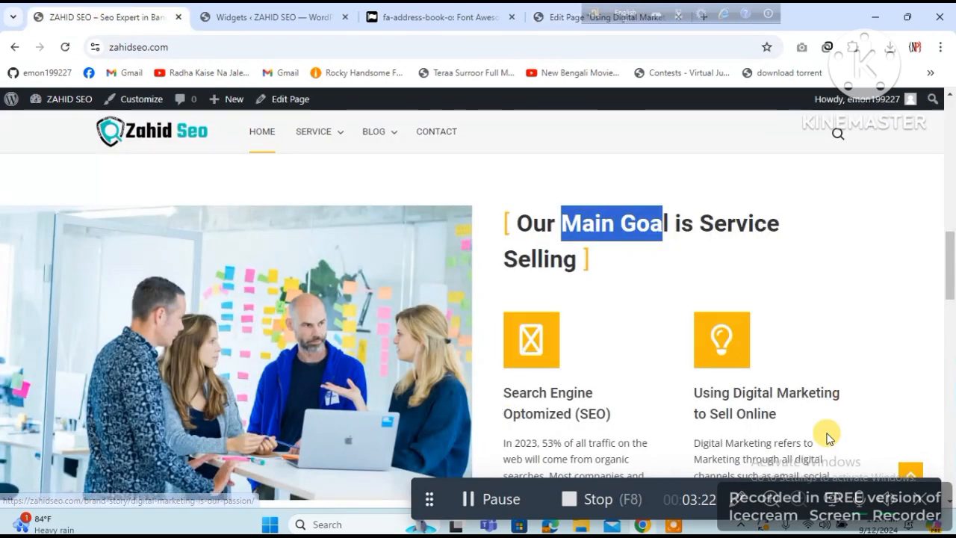
left_click_drag(954, 281, 954, 330)
left_click_drag(392, 324, 651, 331)
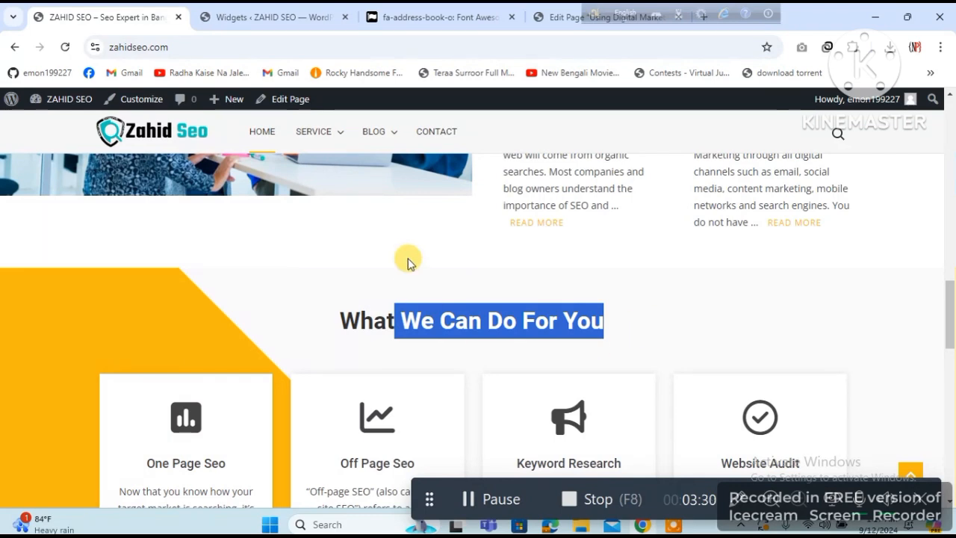
Return to the widgets, collapse the Brand Story Section, expand Main Services and highlight its title
left_click(558, 18)
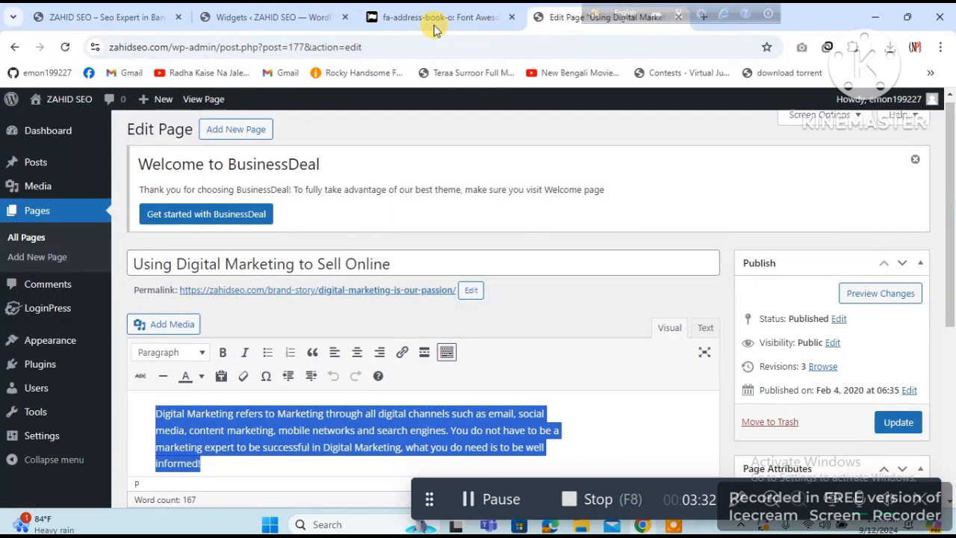
left_click(322, 17)
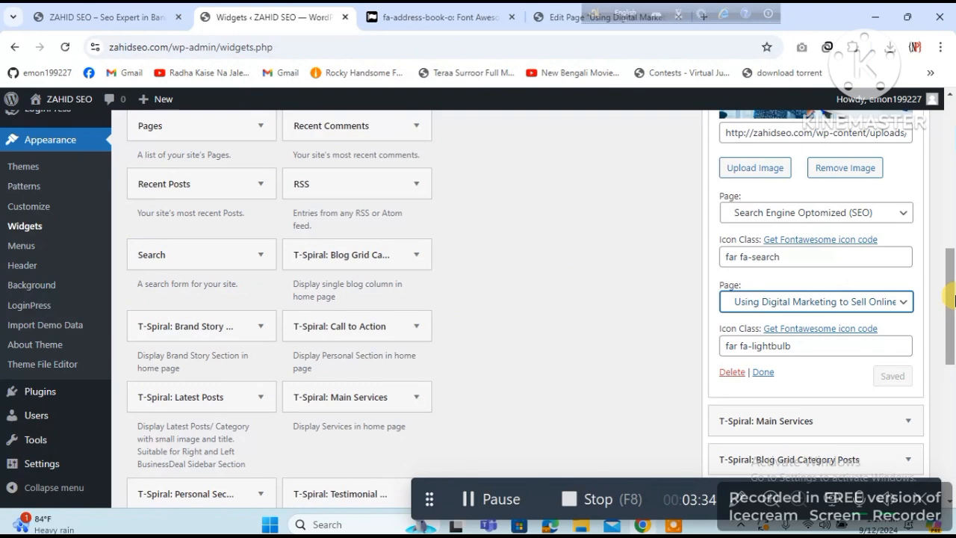
left_click_drag(951, 302, 953, 212)
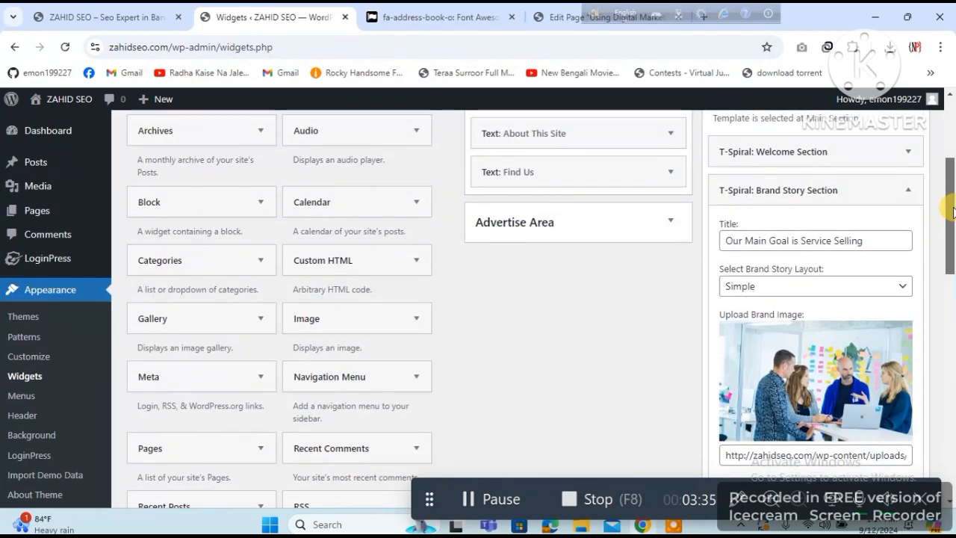
left_click(908, 190)
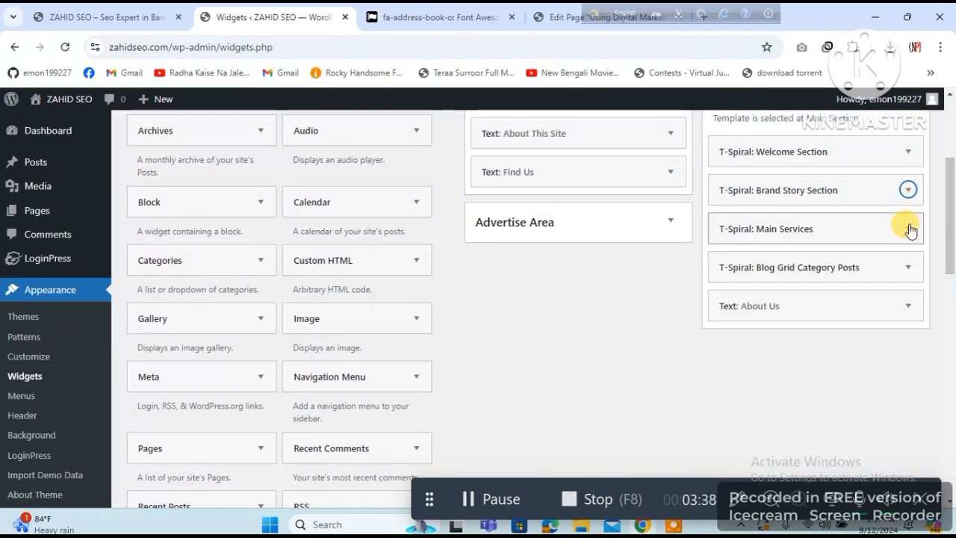
left_click(908, 228)
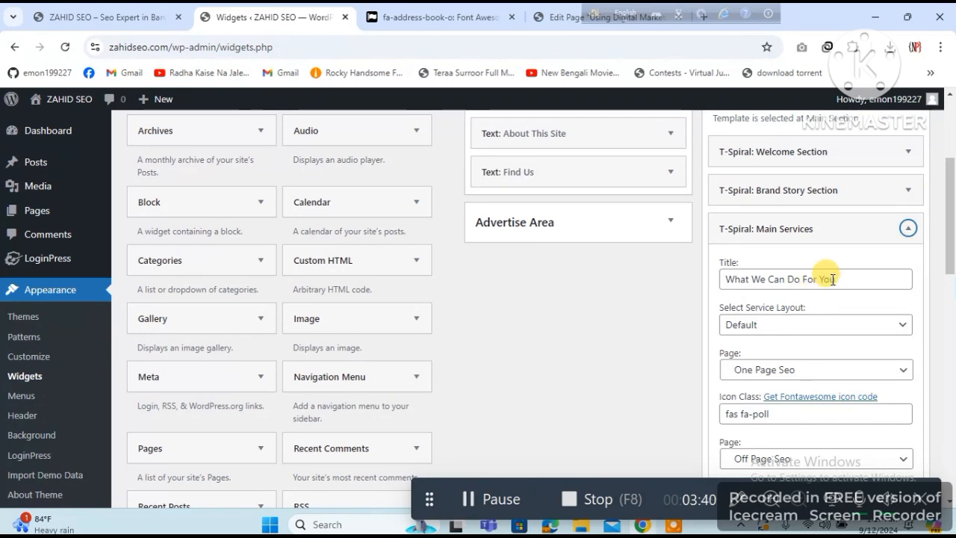
left_click_drag(833, 280, 748, 284)
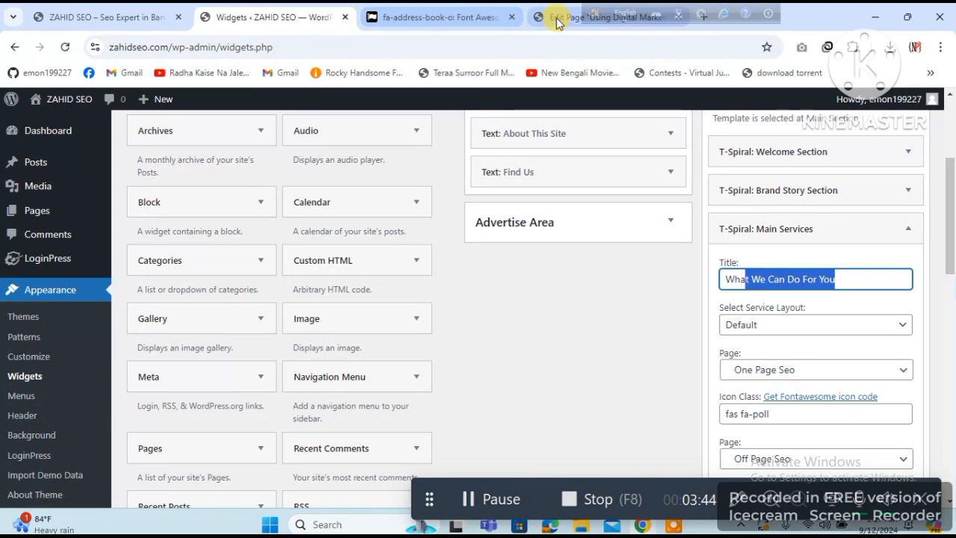
Return to the list of all site pages and search it for "one page"
left_click(605, 16)
left_click(124, 11)
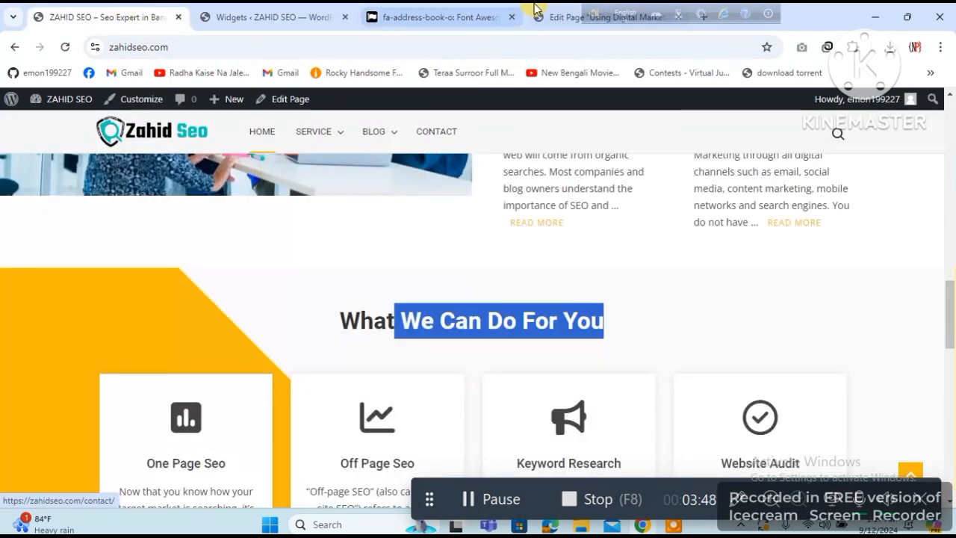
left_click(558, 12)
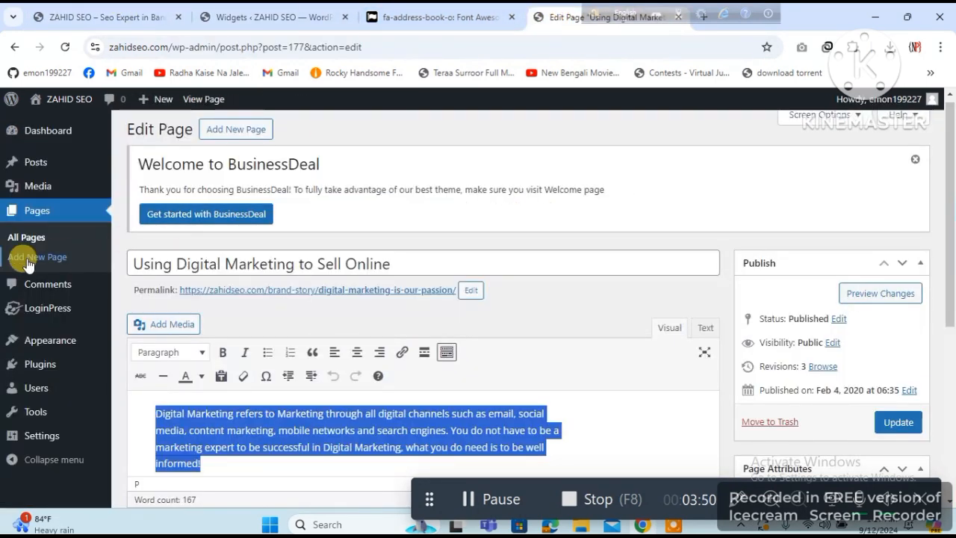
left_click(24, 236)
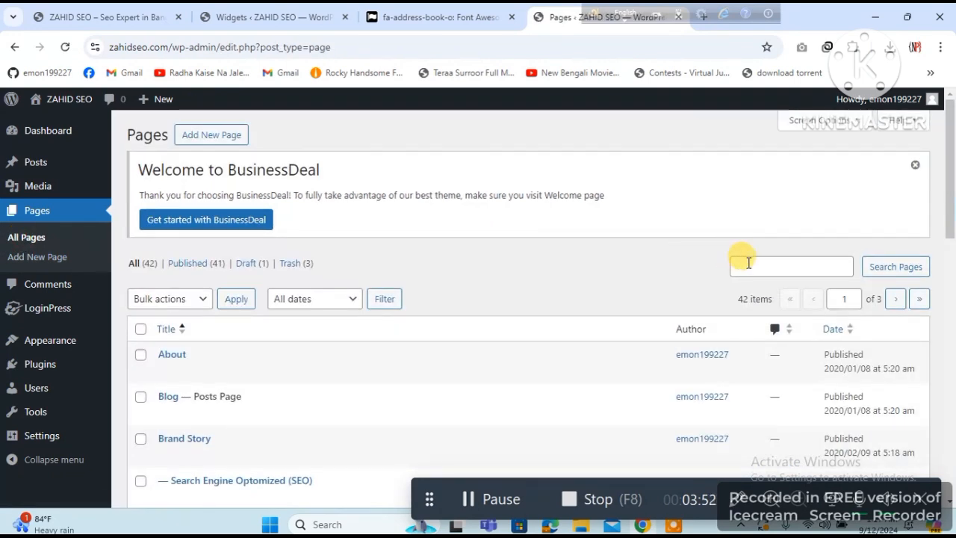
left_click(749, 262)
type("one page")
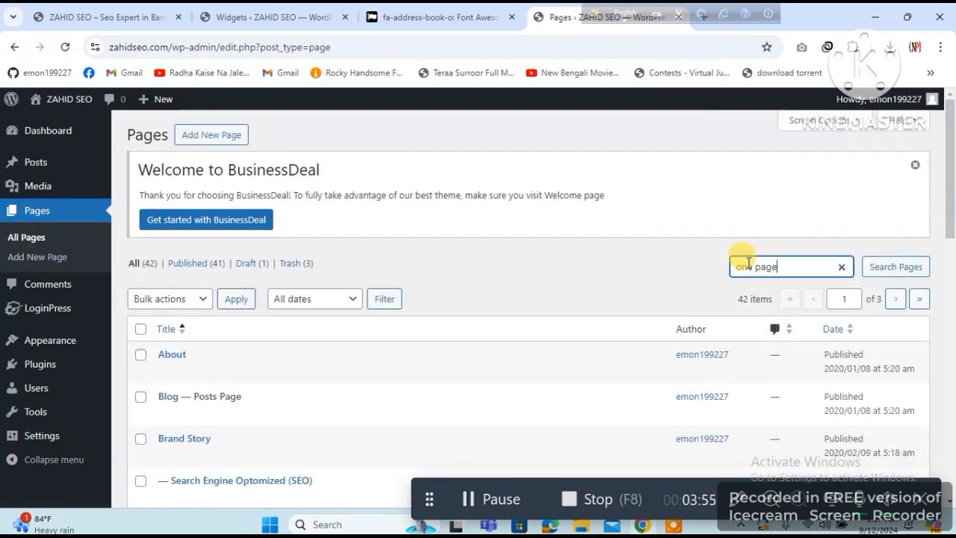
key("Return")
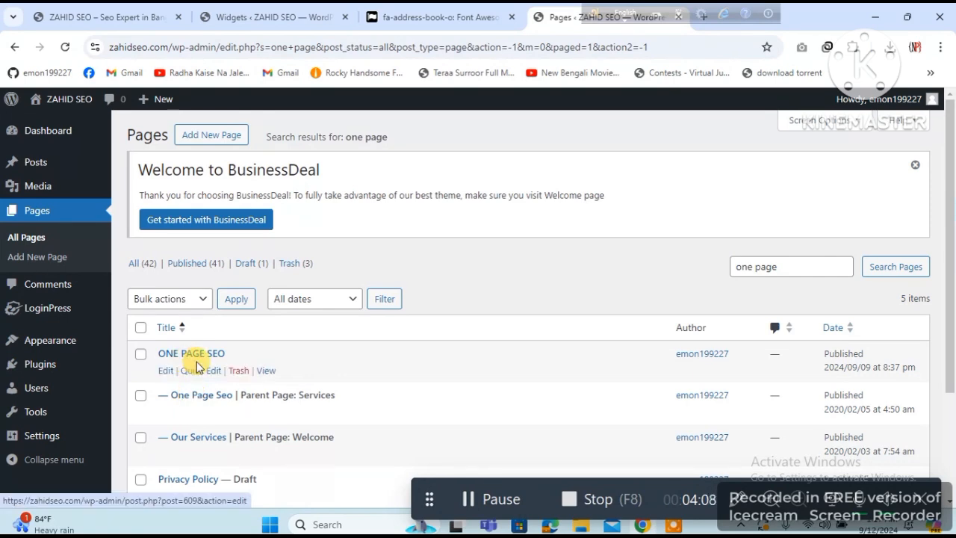
Review the homepage from its header and service menu down to the four service cards
left_click(122, 12)
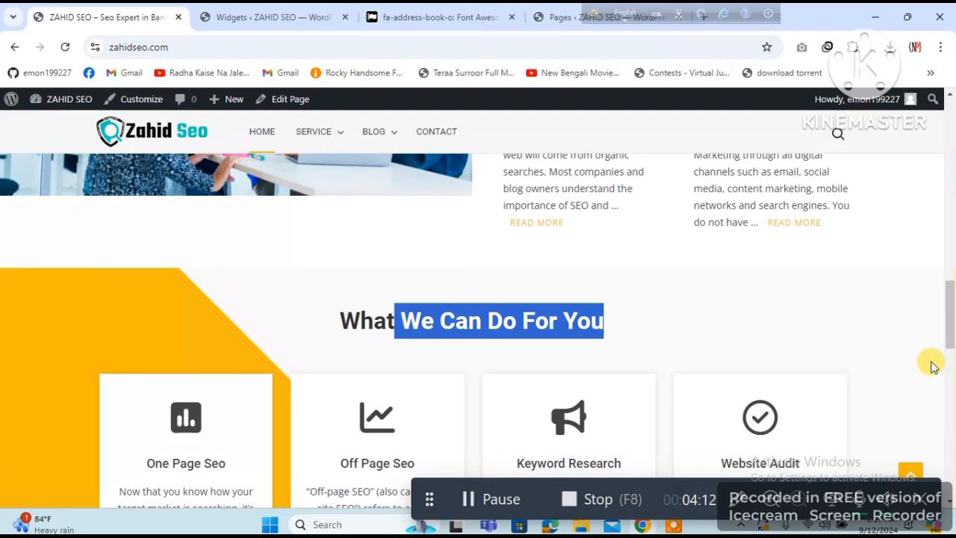
left_click(540, 10)
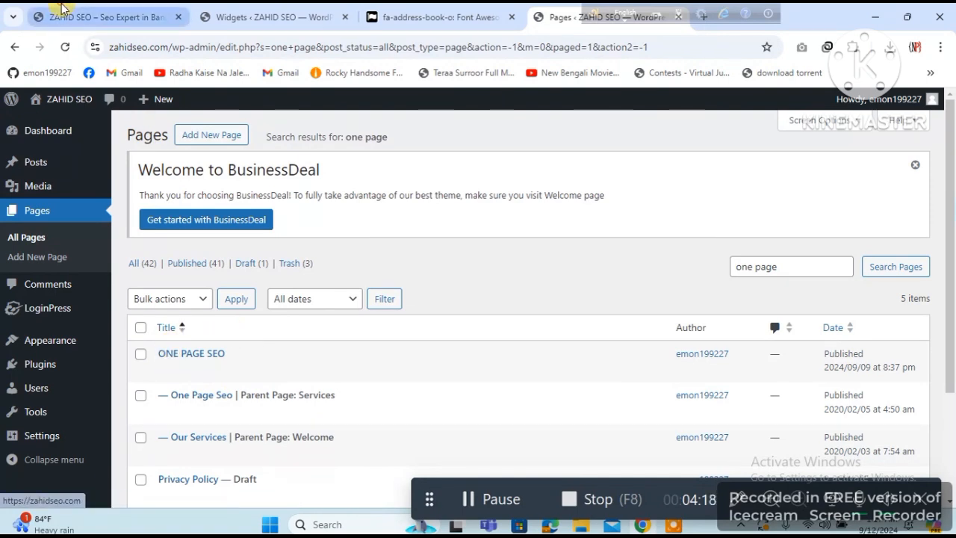
left_click(36, 14)
left_click_drag(949, 308, 952, 80)
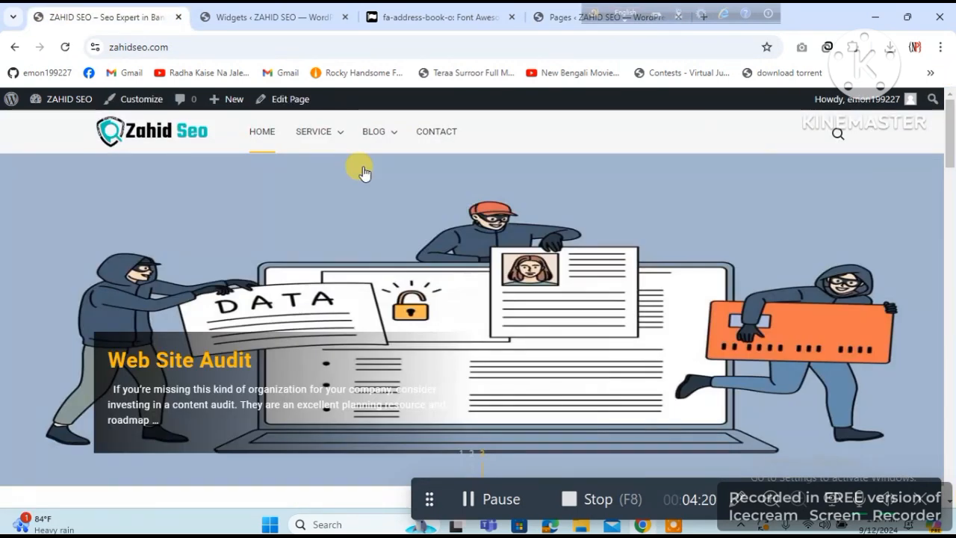
mouse_move(317, 138)
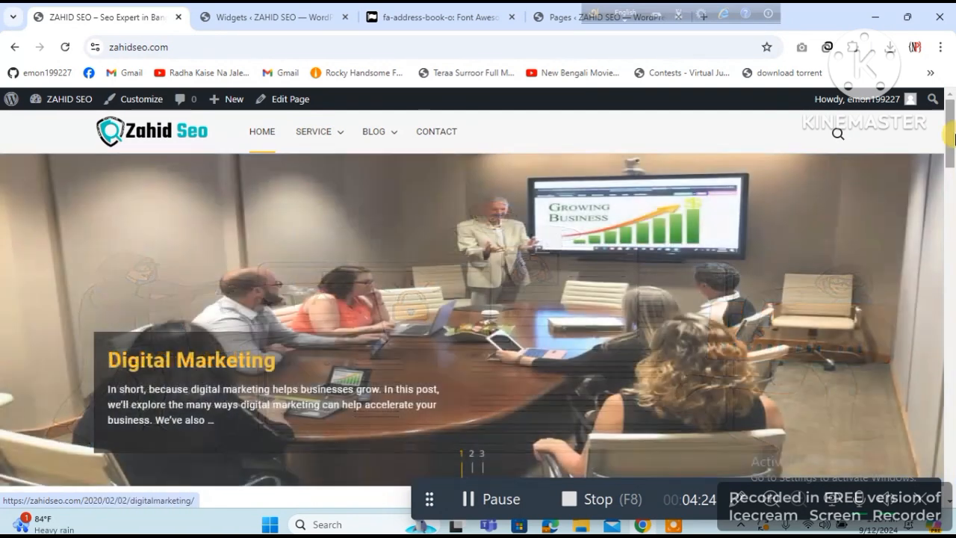
left_click_drag(950, 135, 952, 350)
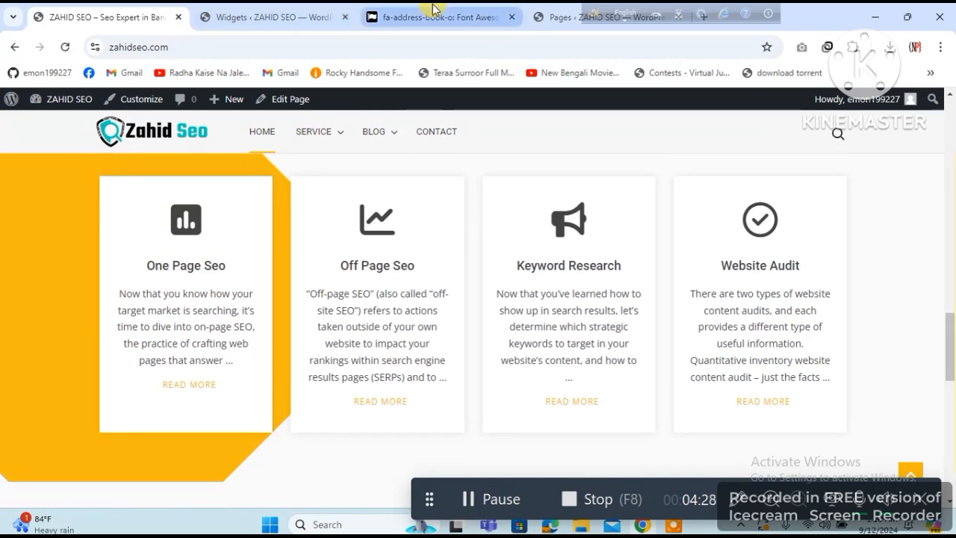
Open the One Page Seo page under Services for editing and highlight the beginning of its text
left_click(557, 15)
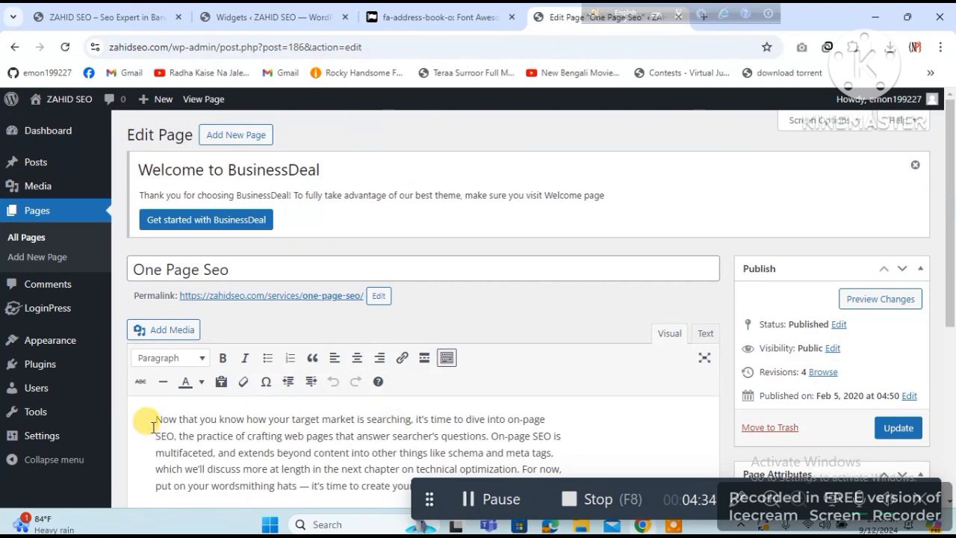
left_click_drag(154, 427, 340, 471)
scroll(925, 255, "down", 5)
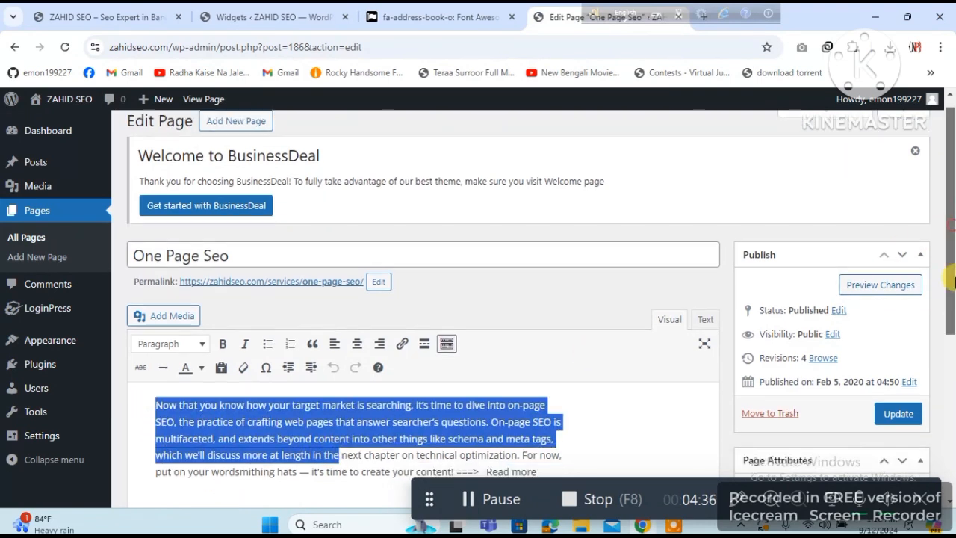
scroll(927, 210, "up", 5)
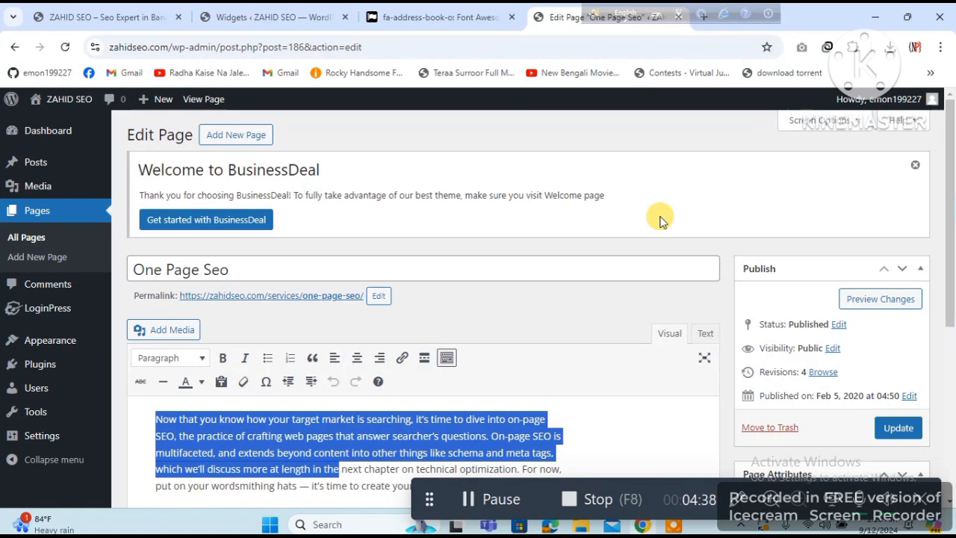
Reopen the full page list, then return to the Main Services widget and highlight part of One Page Seo's icon class
left_click(43, 236)
left_click(311, 9)
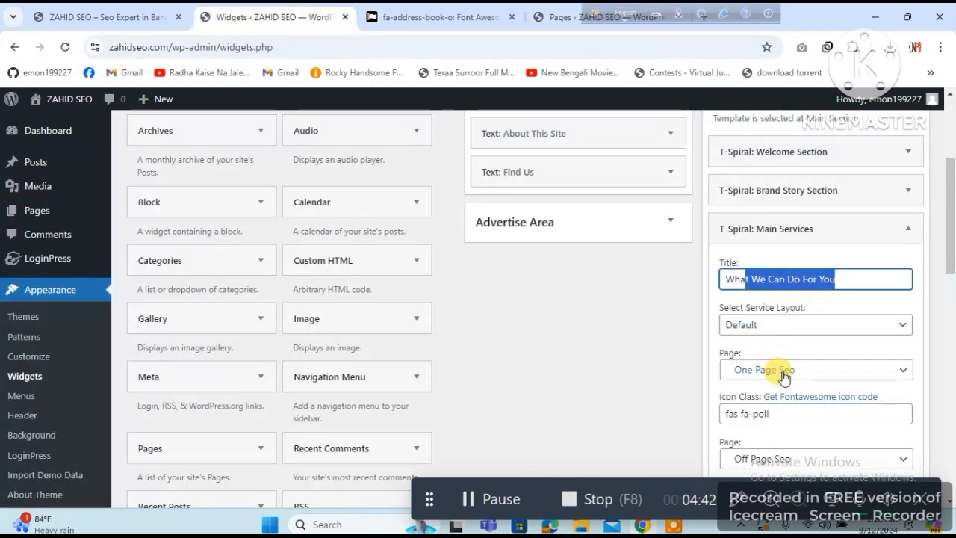
left_click(792, 412)
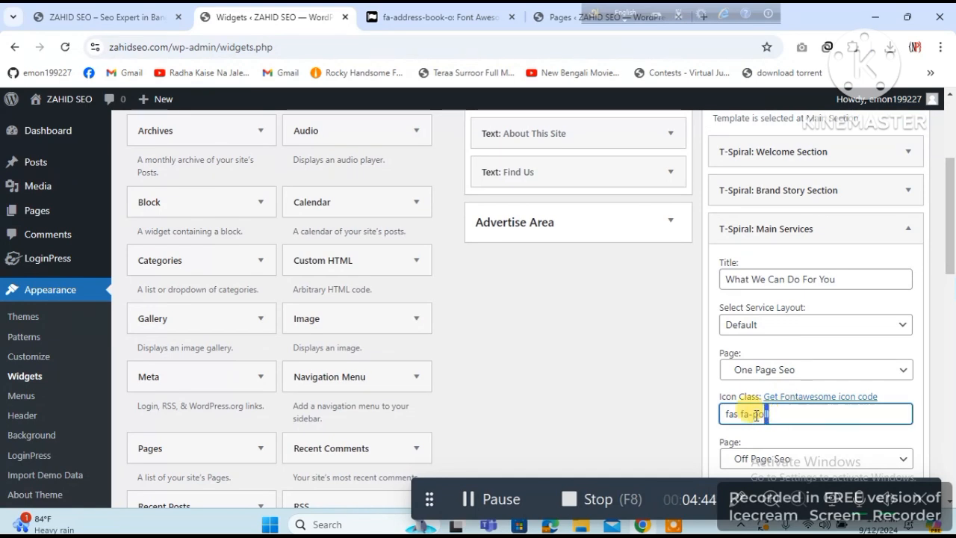
Check the Off Page Seo card on the homepage and search the site pages for "off page"
left_click(104, 17)
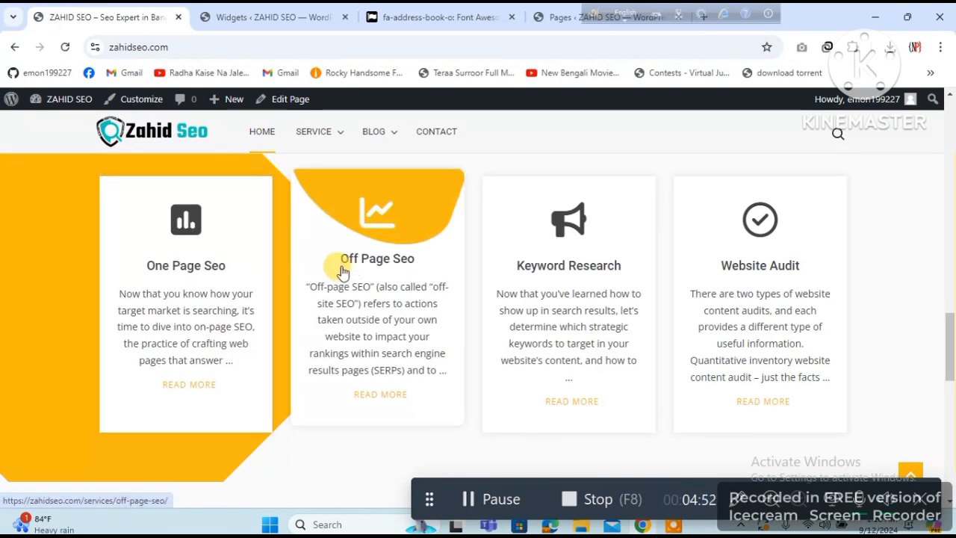
left_click(553, 21)
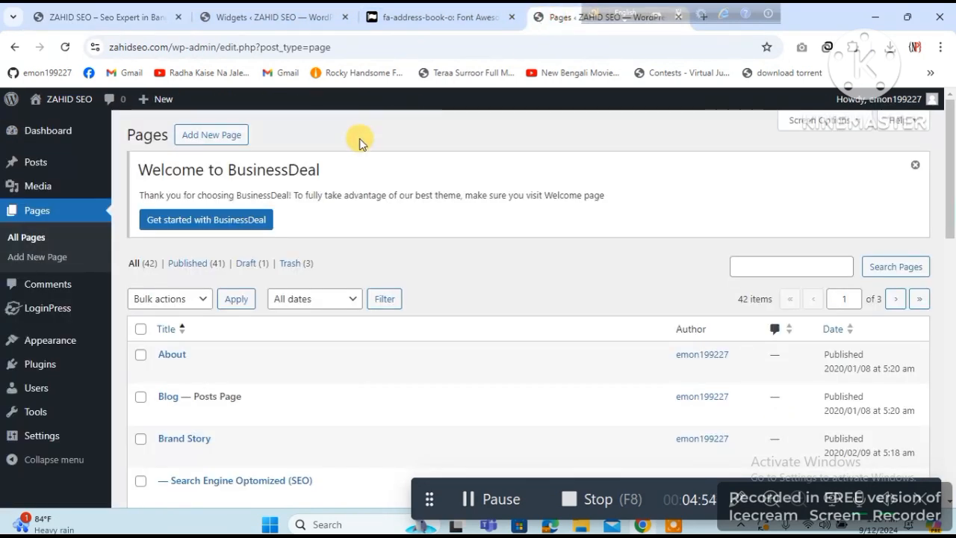
left_click(19, 238)
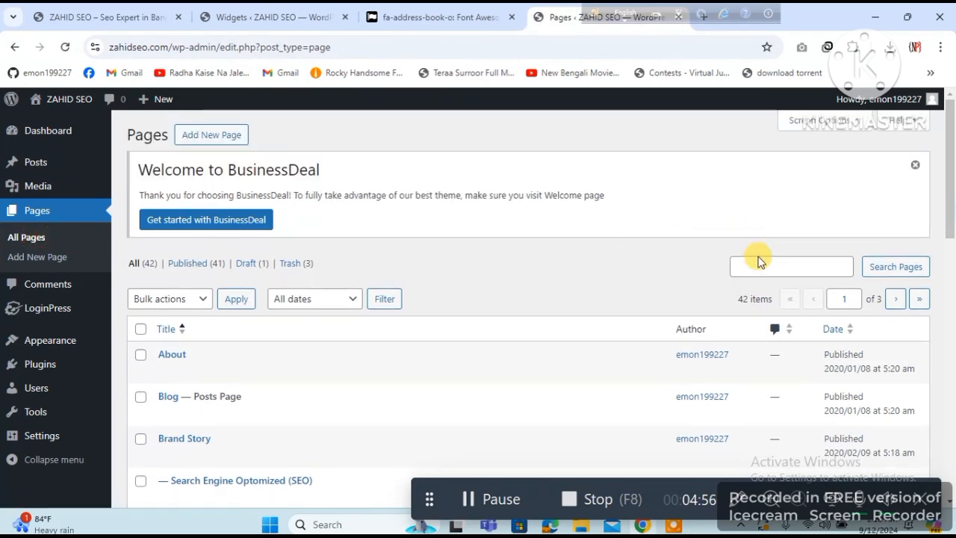
left_click(762, 265)
type("off page")
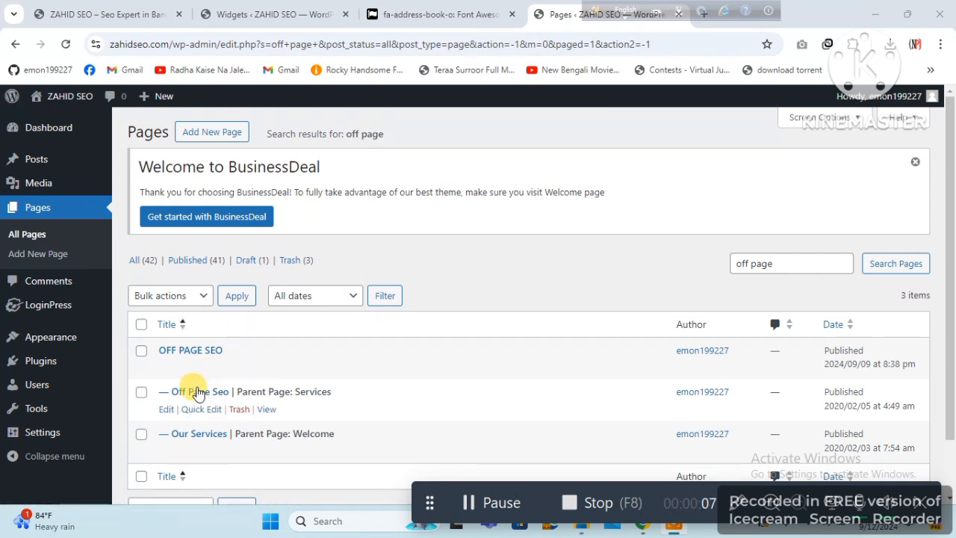
Open the Off Page Seo page under Services for editing, highlight part of its text and compare it with the homepage card
left_click(163, 410)
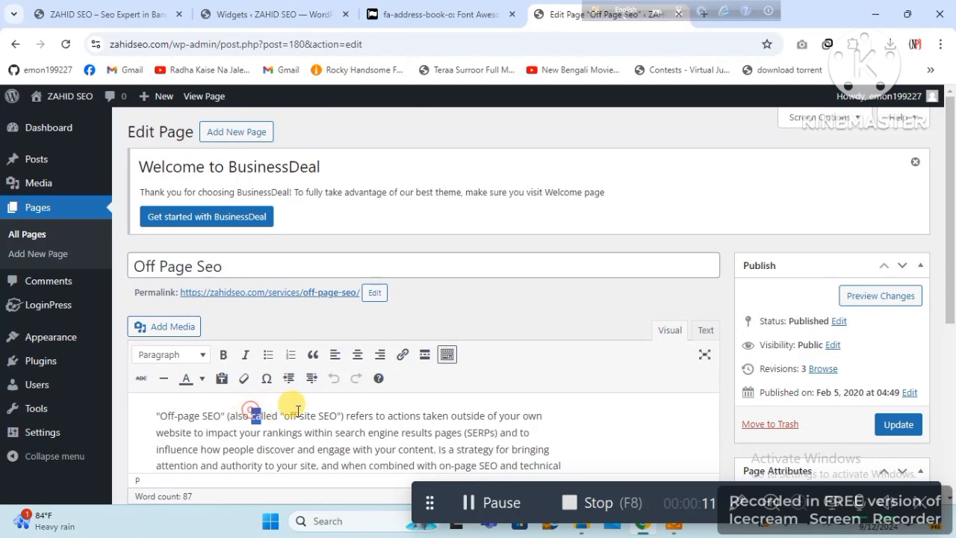
left_click_drag(251, 416, 342, 415)
left_click(104, 14)
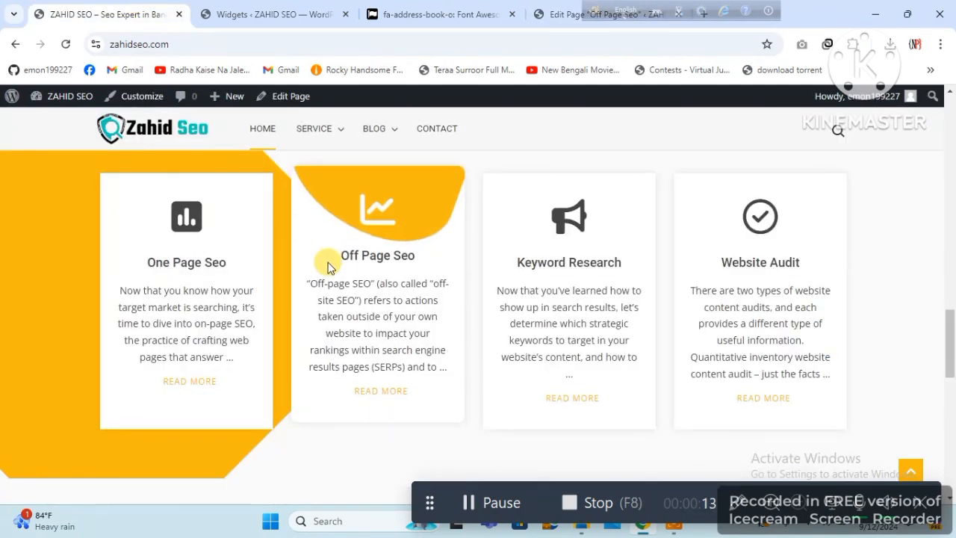
left_click(544, 11)
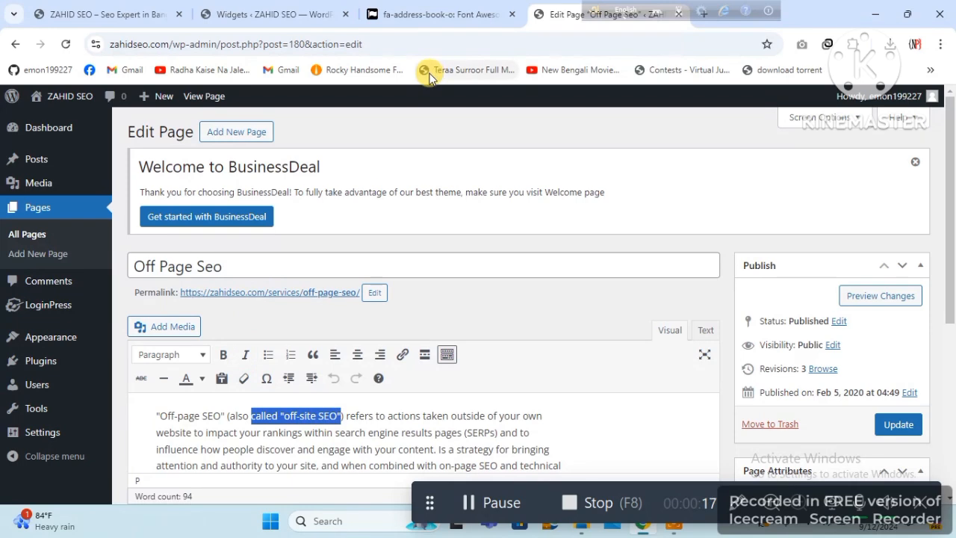
Return to the Main Services widget and highlight the icon class of the Off Page Seo entry
left_click(310, 6)
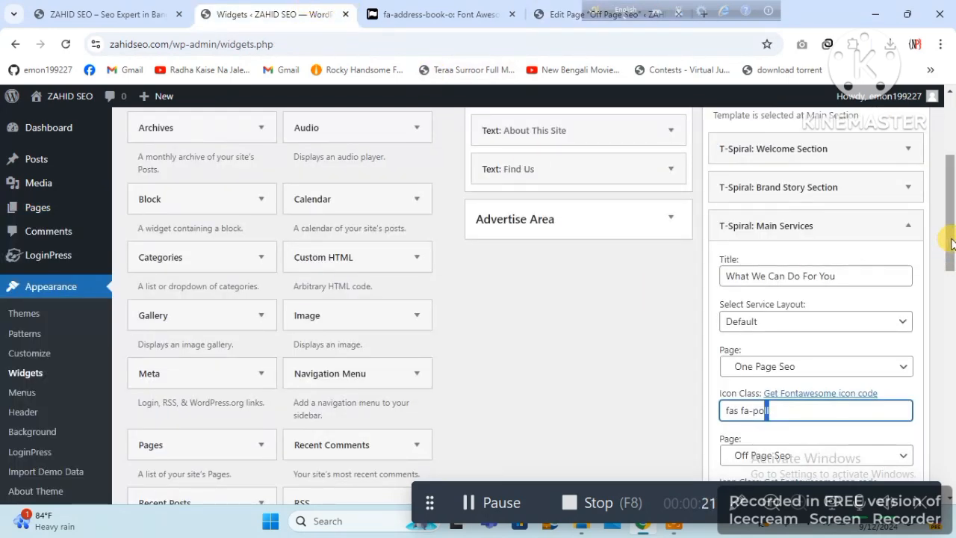
scroll(953, 237, "down", 3)
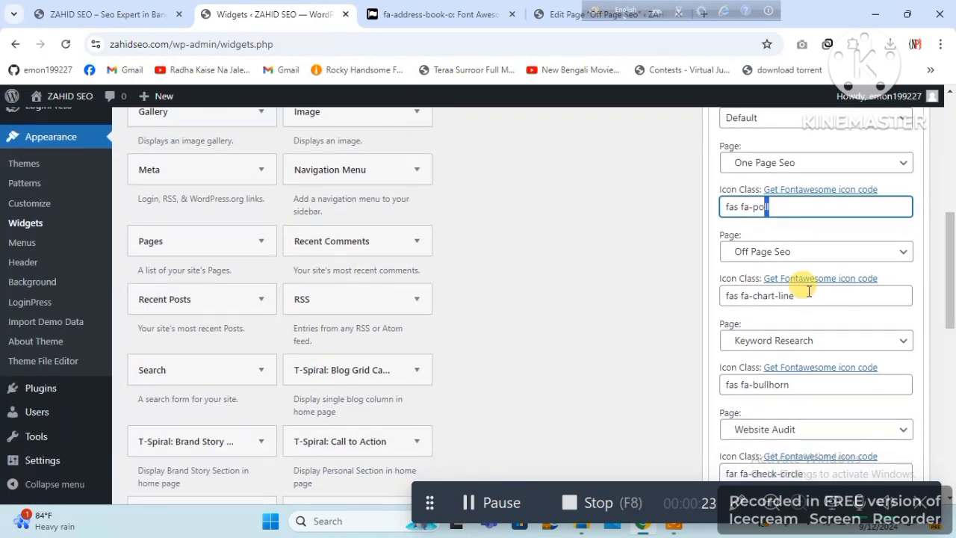
left_click(796, 297)
left_click_drag(796, 297, 734, 296)
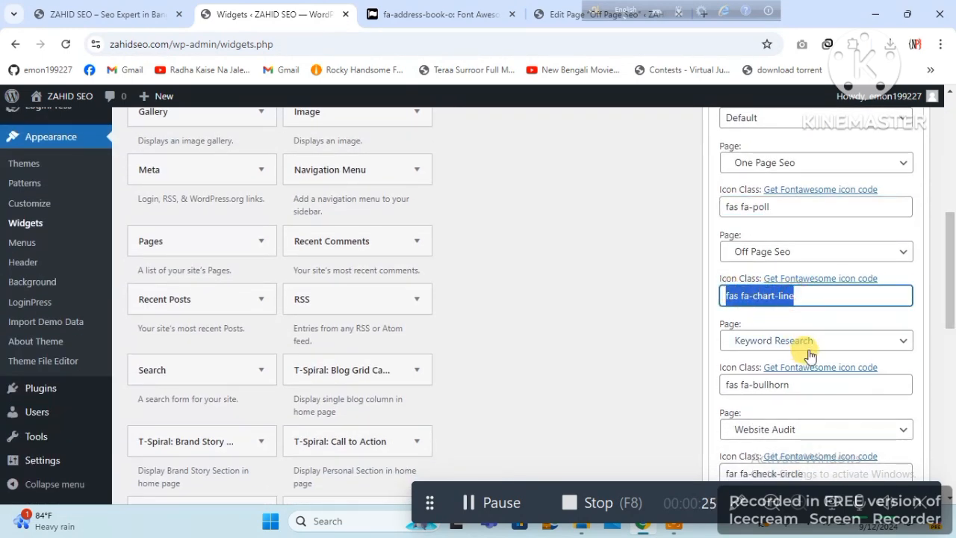
Check the Keyword Research card on the homepage, reopen the full page list and search the site pages for "keyword"
left_click(129, 8)
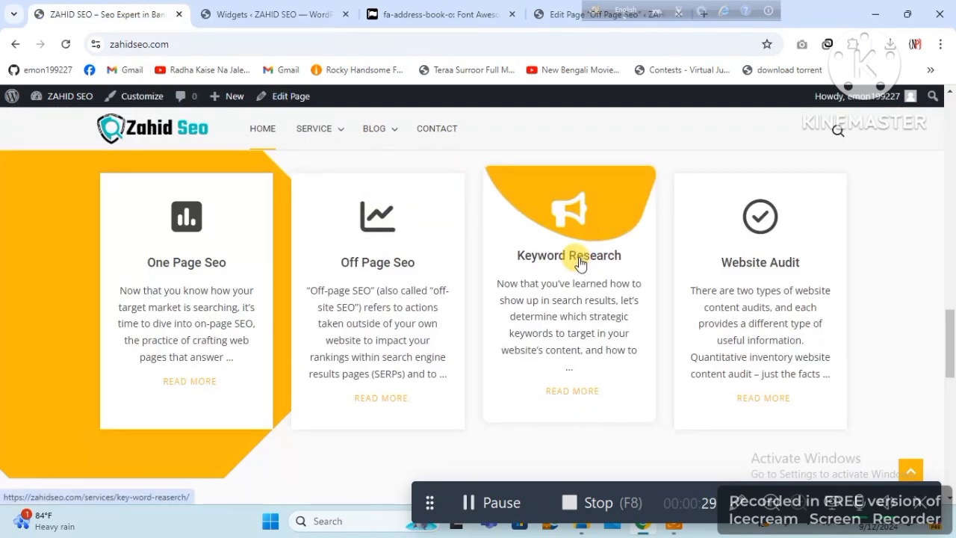
left_click(544, 16)
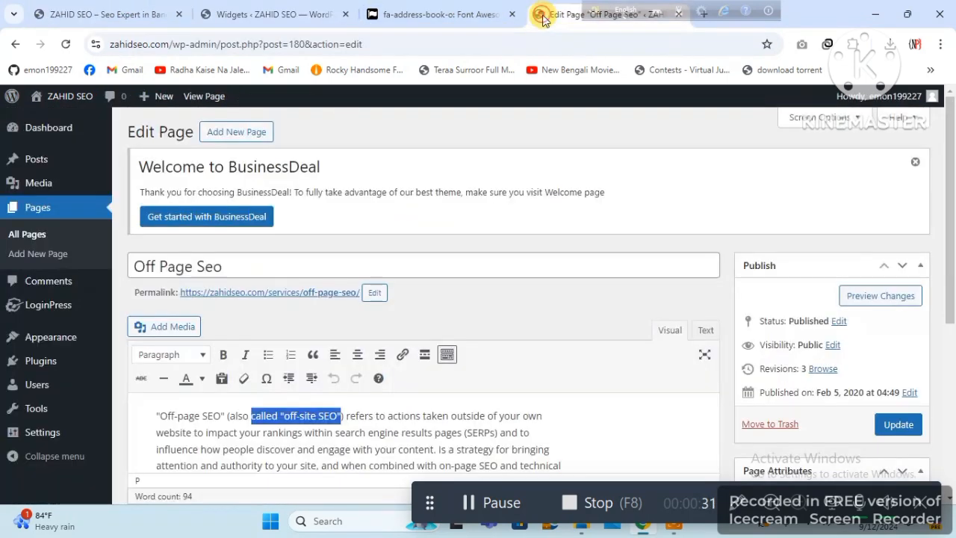
left_click(26, 235)
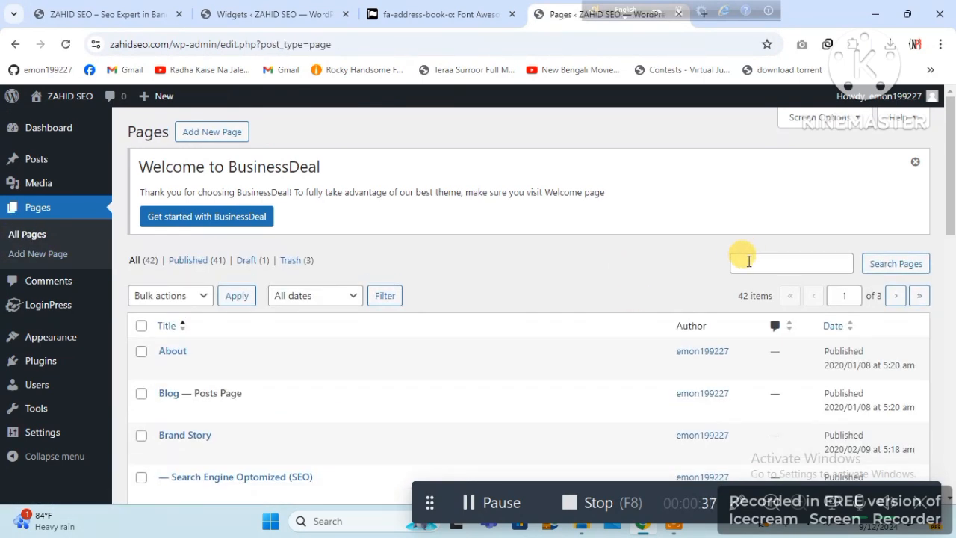
left_click(748, 261)
type("kew")
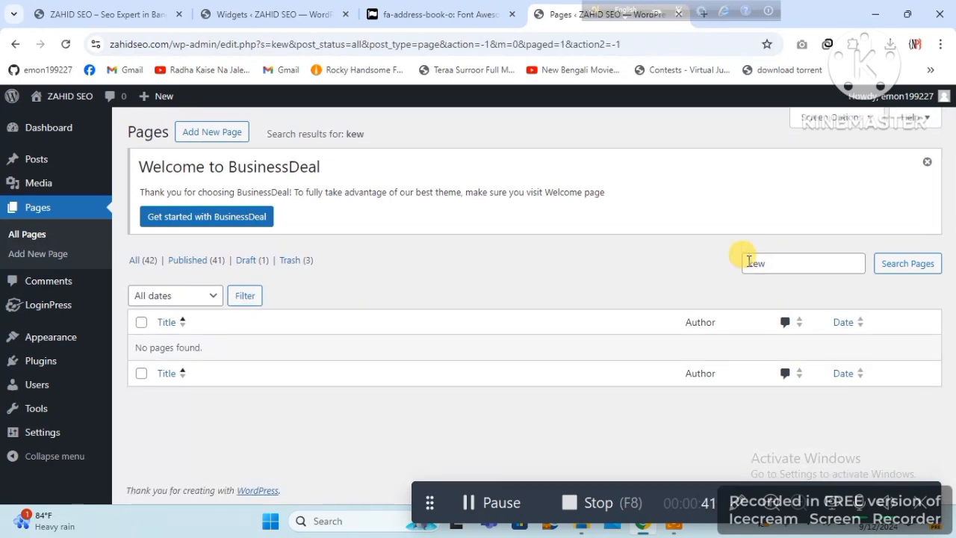
type("keyword")
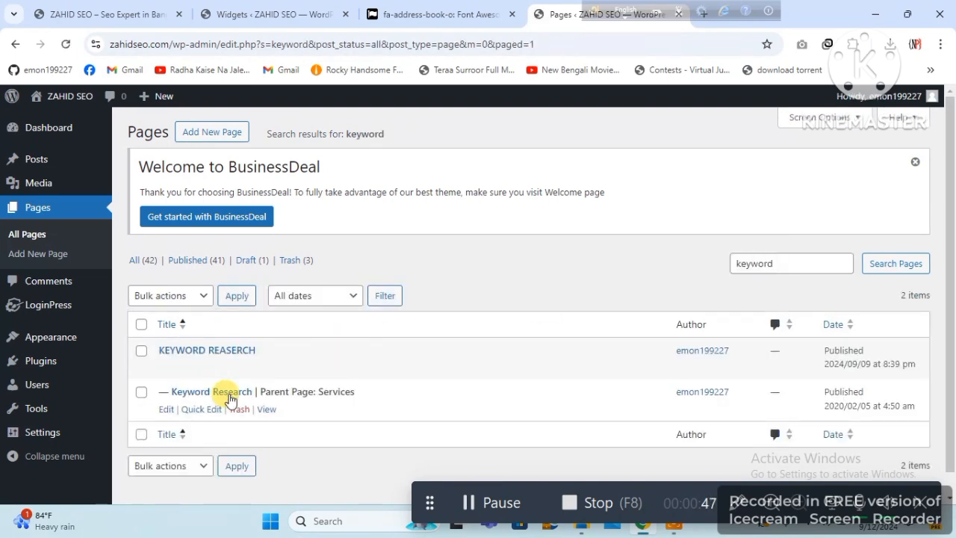
Open the Keyword Research page under Services for editing, highlight its first paragraph and compare it with the homepage card
left_click(166, 409)
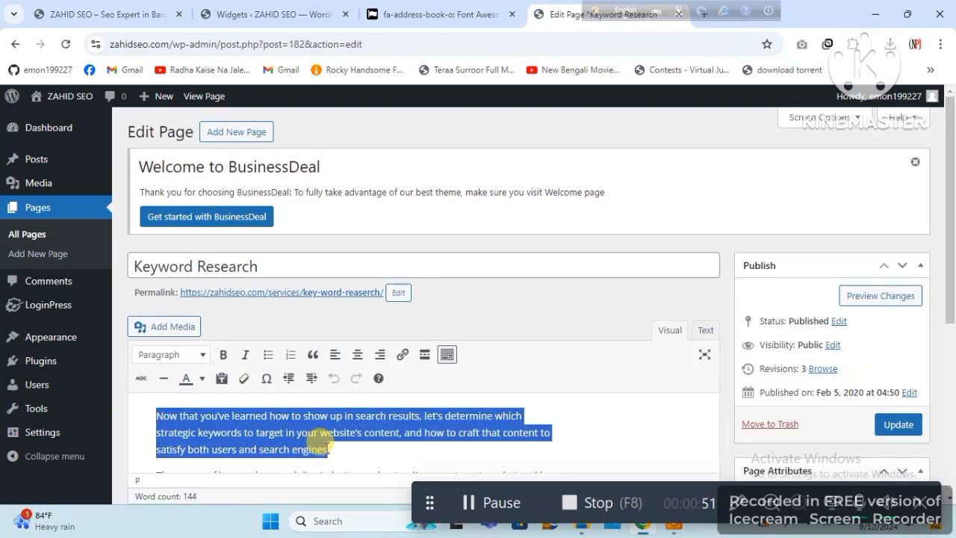
left_click(112, 14)
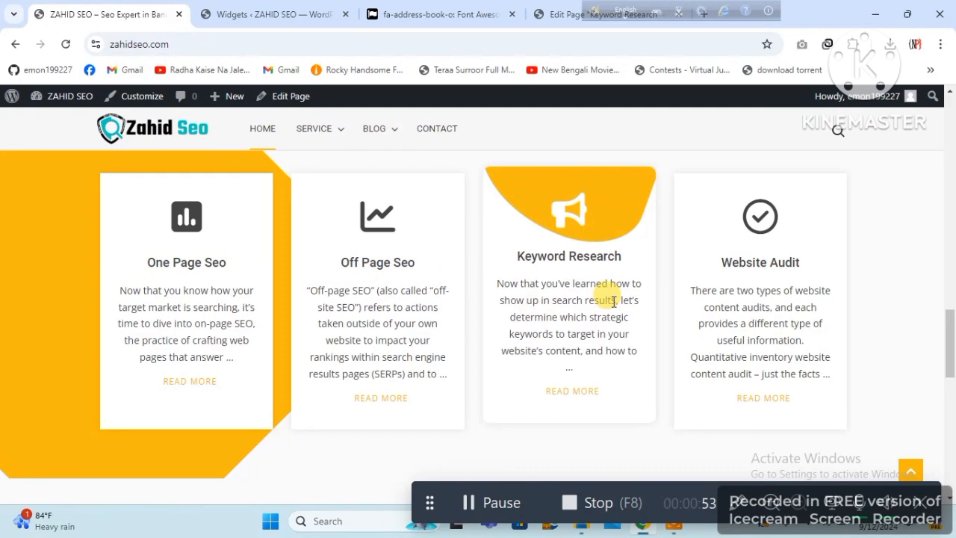
left_click(550, 15)
Reopen the full page list, check the service entries in the Main Services widget and search the site pages for "website"
left_click(18, 234)
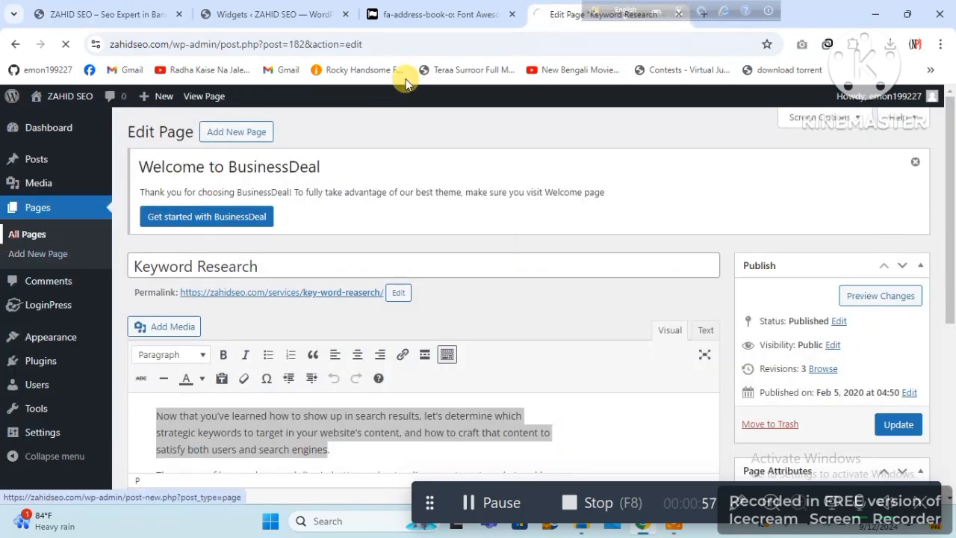
left_click(273, 14)
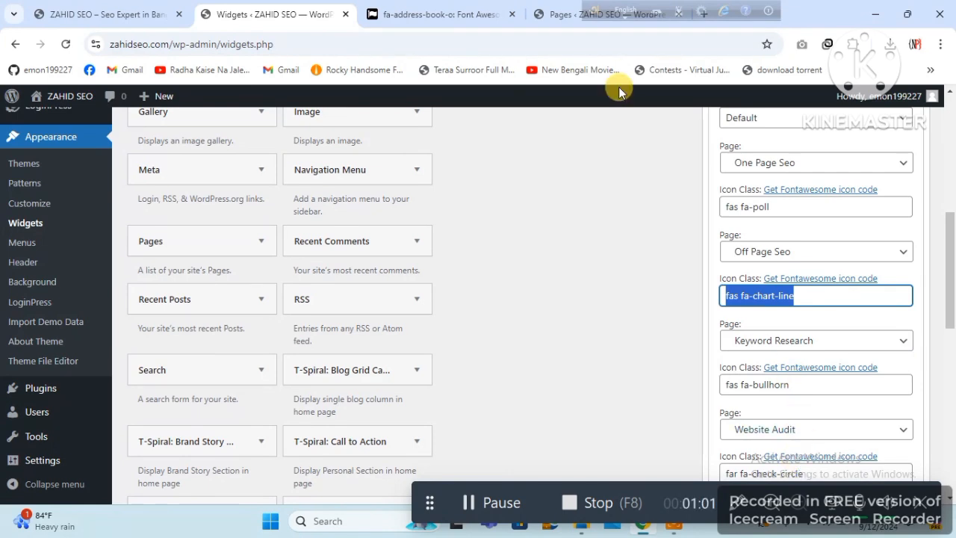
left_click(561, 15)
left_click(748, 262)
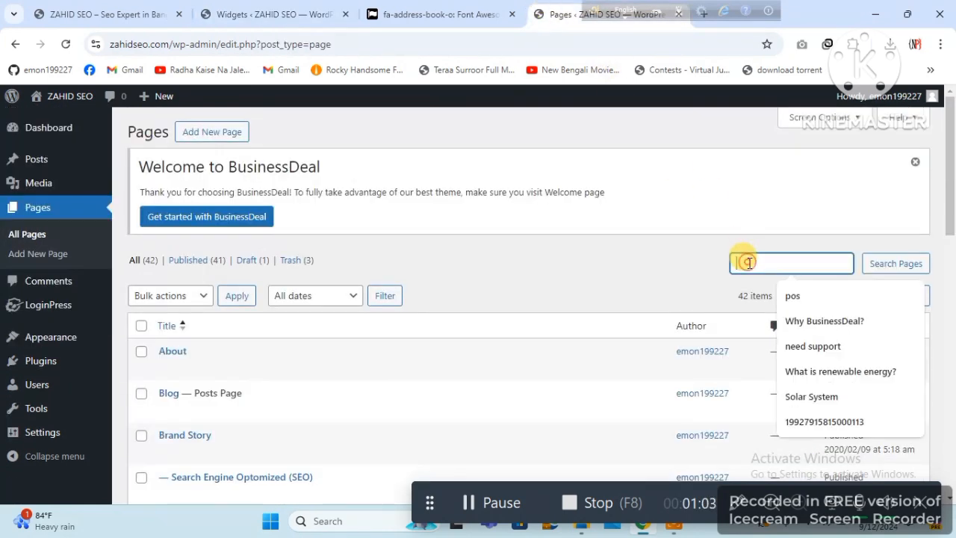
type("website")
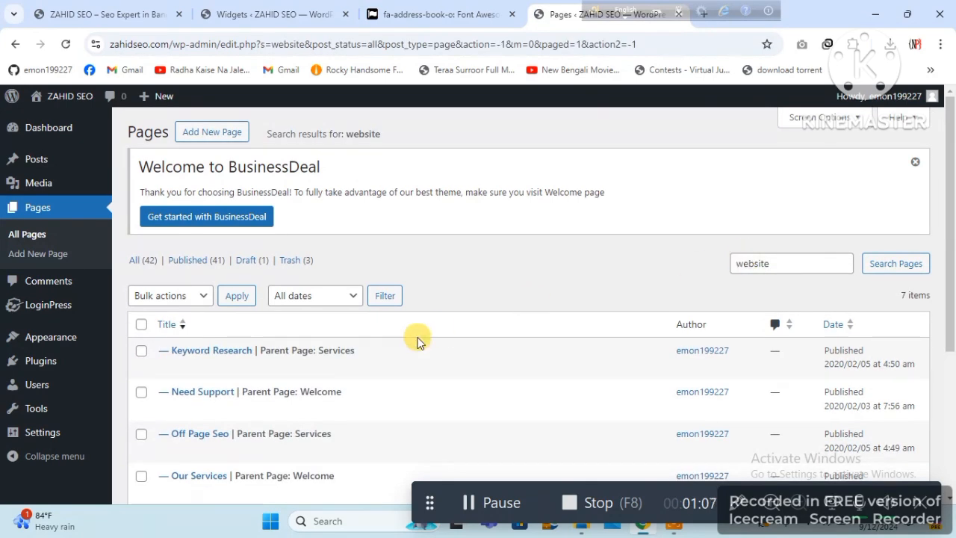
left_click_drag(954, 218, 955, 334)
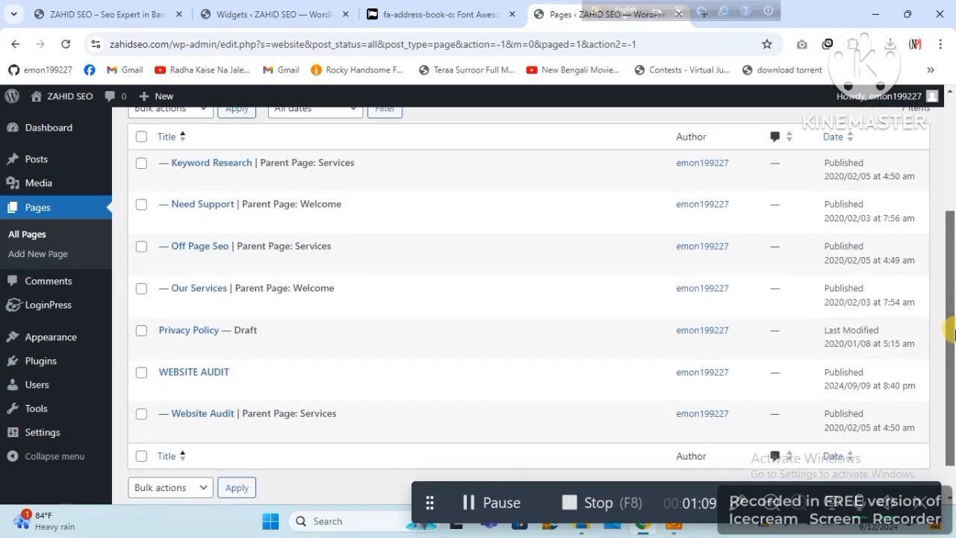
Open the Website Audit page under Services for editing and highlight the beginning of its text
mouse_move(240, 432)
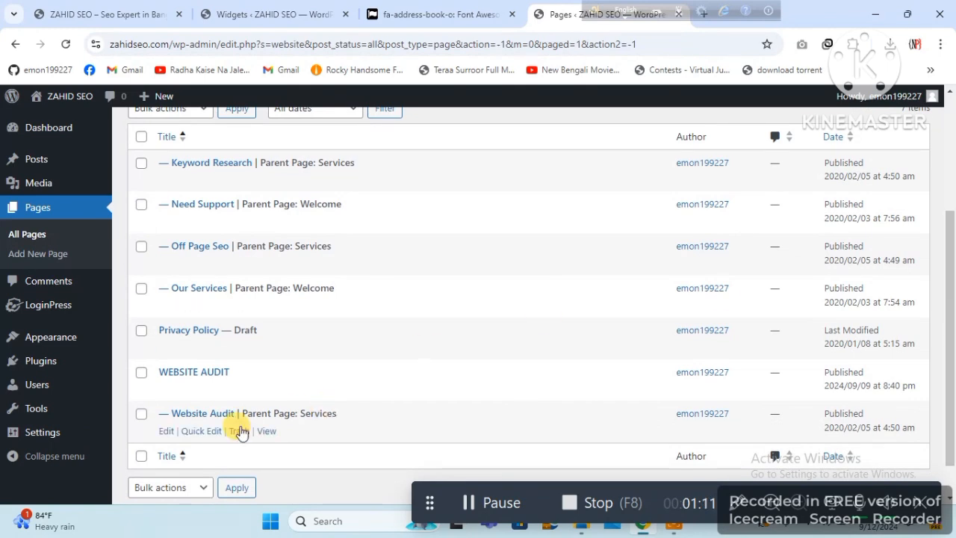
left_click(165, 431)
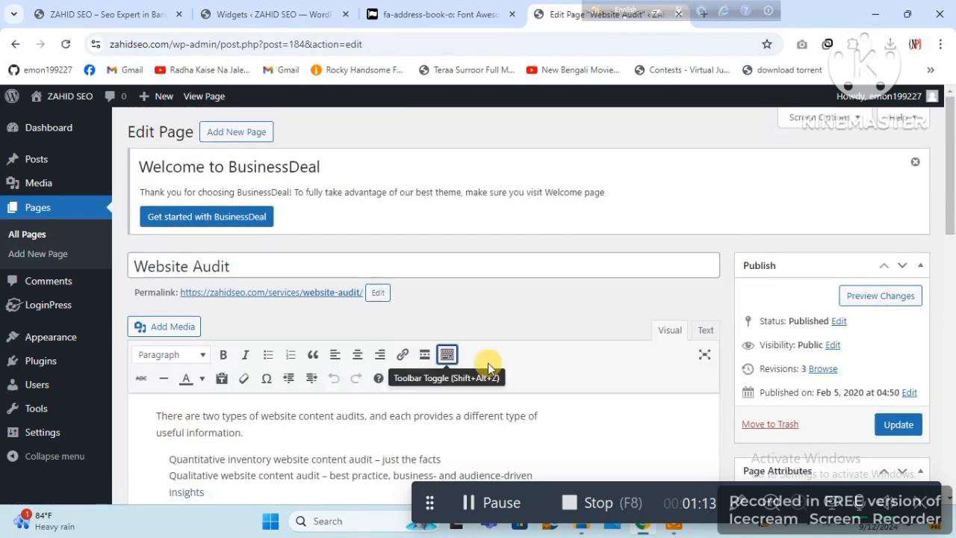
left_click_drag(155, 415, 372, 459)
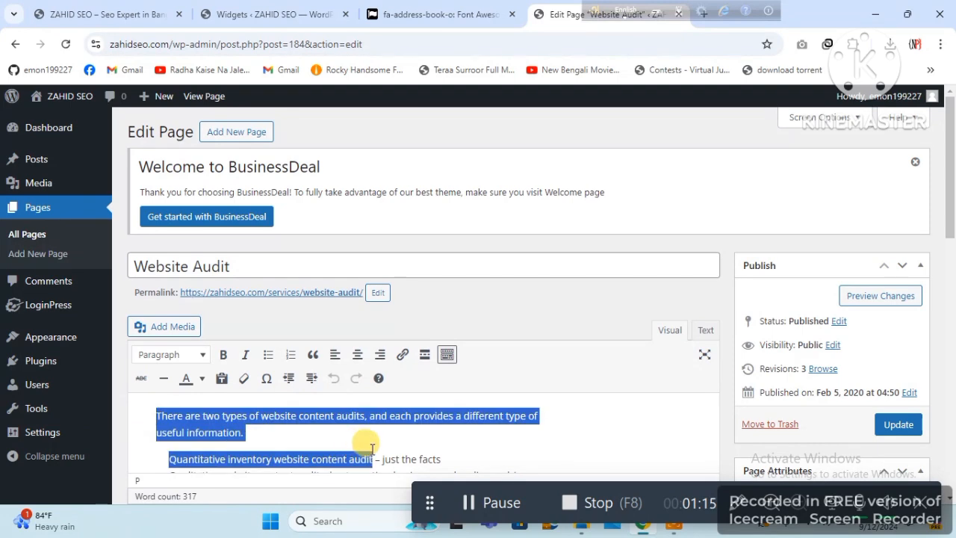
scroll(953, 251, "down", 2)
left_click_drag(955, 247, 955, 246)
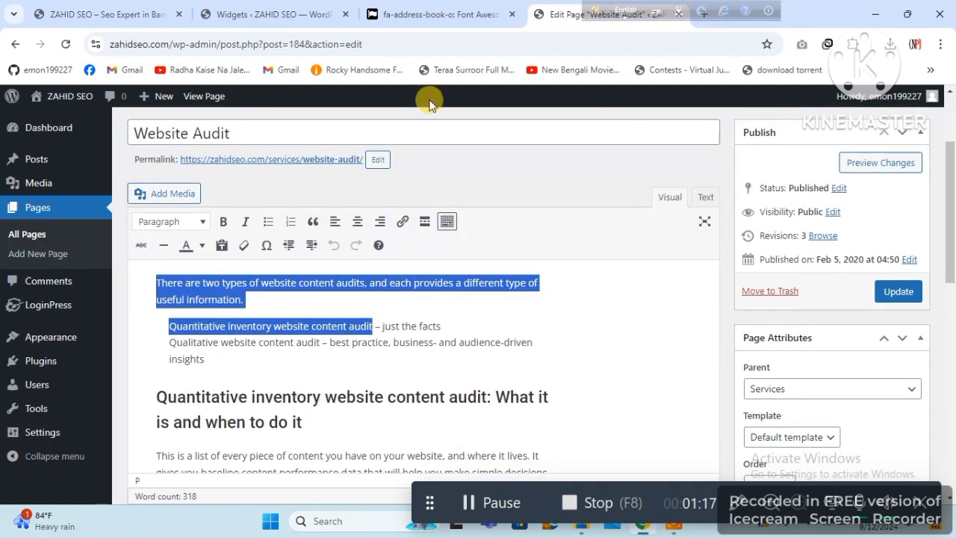
Compare the Website Audit text with its homepage card and move on to the homepage's Latest News section
left_click(269, 14)
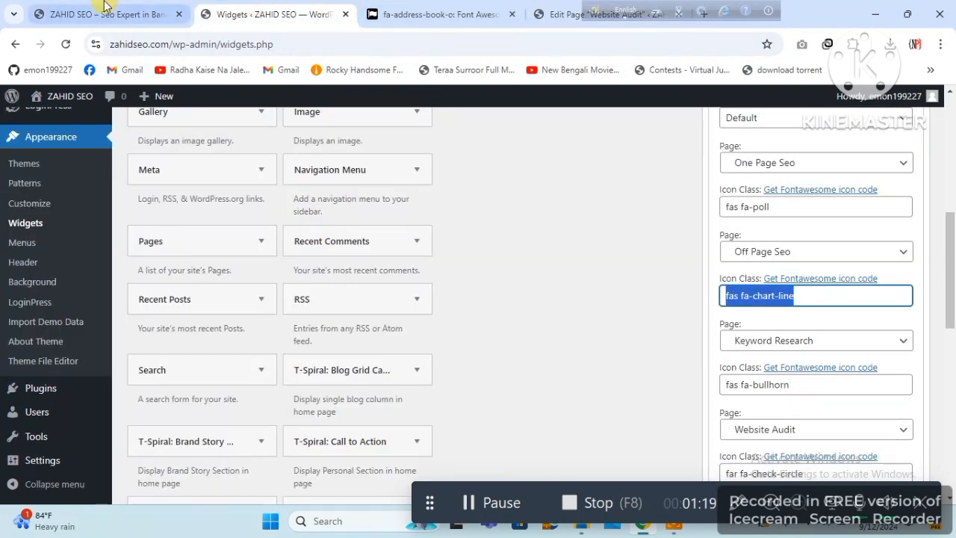
left_click(108, 14)
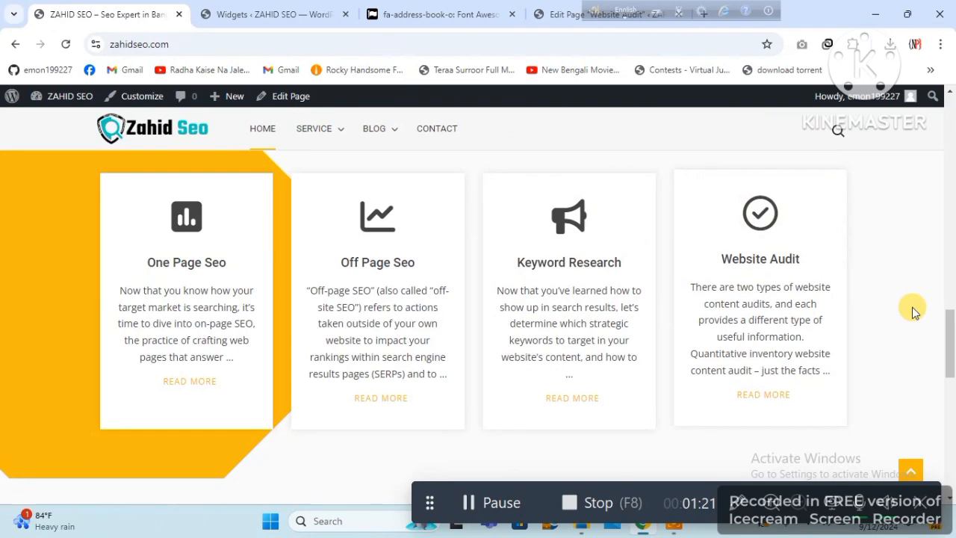
left_click_drag(953, 329, 951, 365)
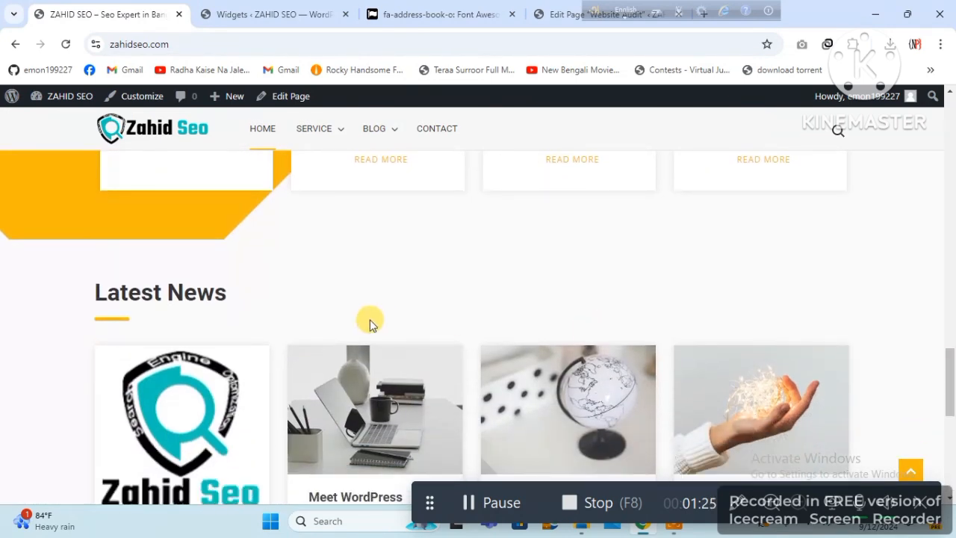
Collapse the Main Services widget, expand the Blog Grid Category Posts widget and compare it with the homepage's Latest News section
left_click(337, 12)
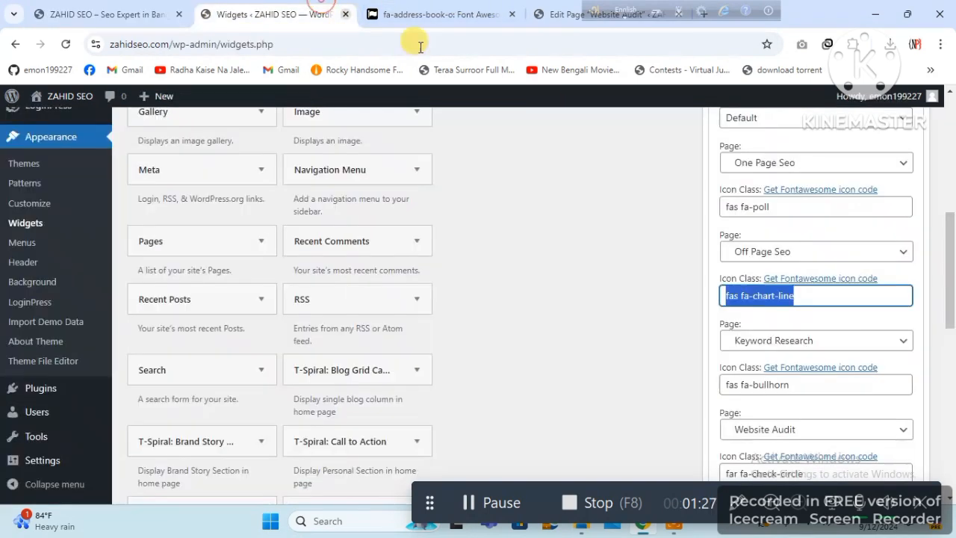
scroll(921, 187, "up", 3)
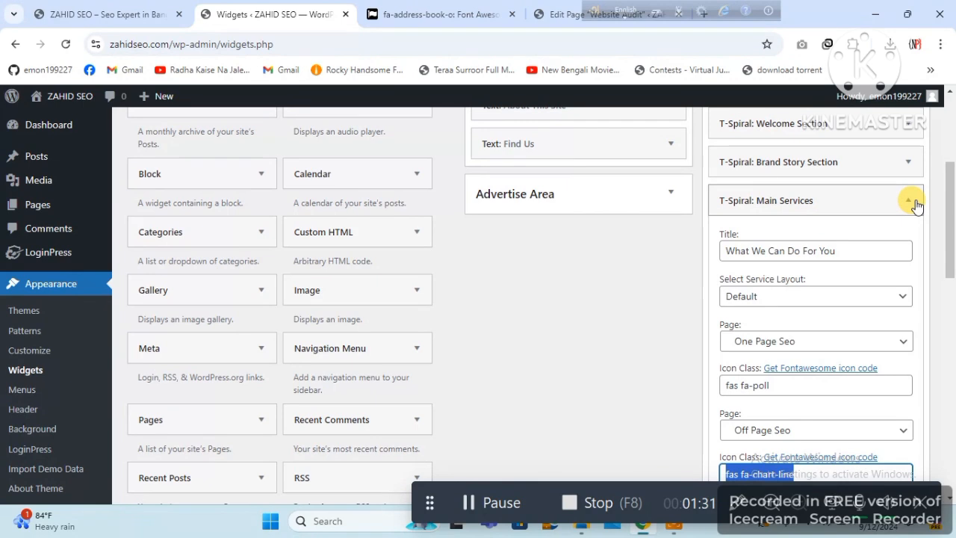
left_click(910, 201)
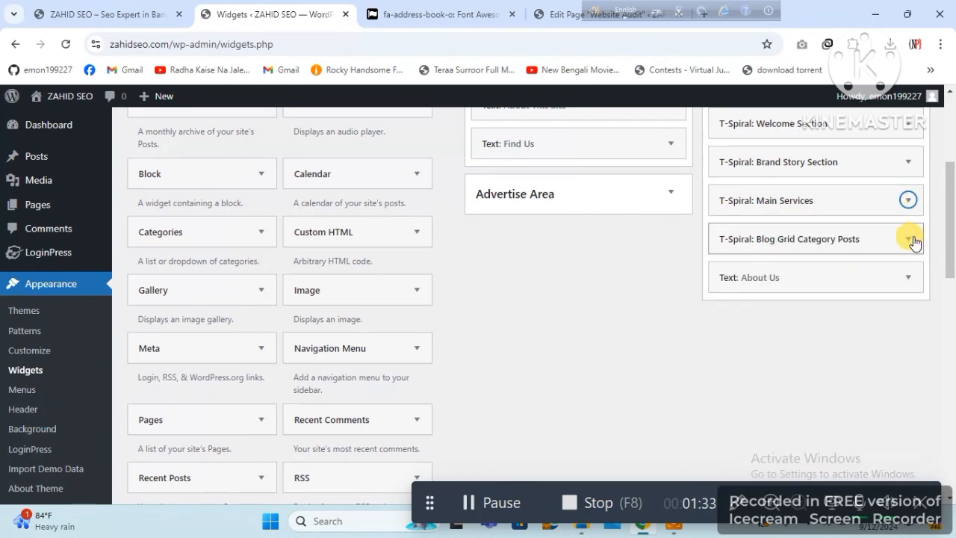
left_click(910, 239)
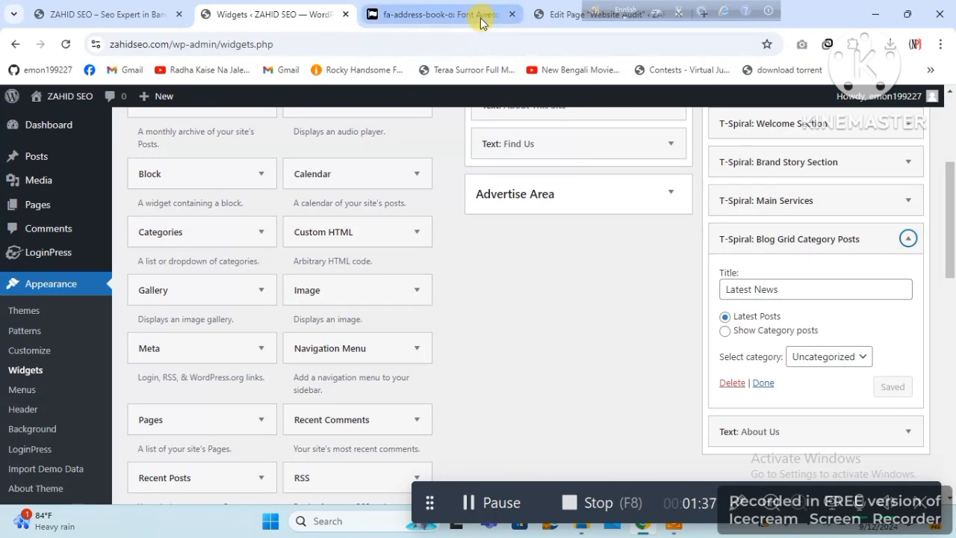
left_click(102, 9)
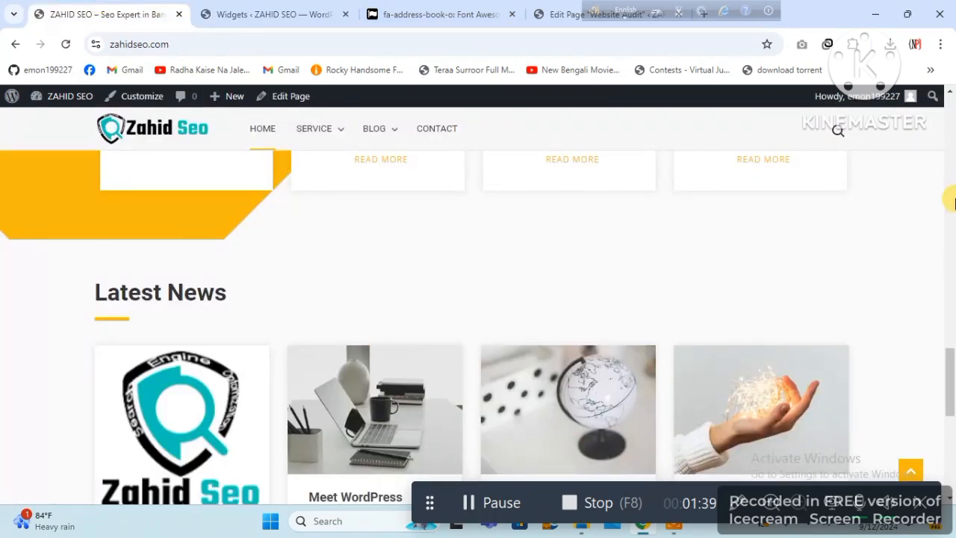
left_click_drag(953, 362, 952, 434)
Expand the About Us text widget and replace its body text with "dddd"
left_click(567, 14)
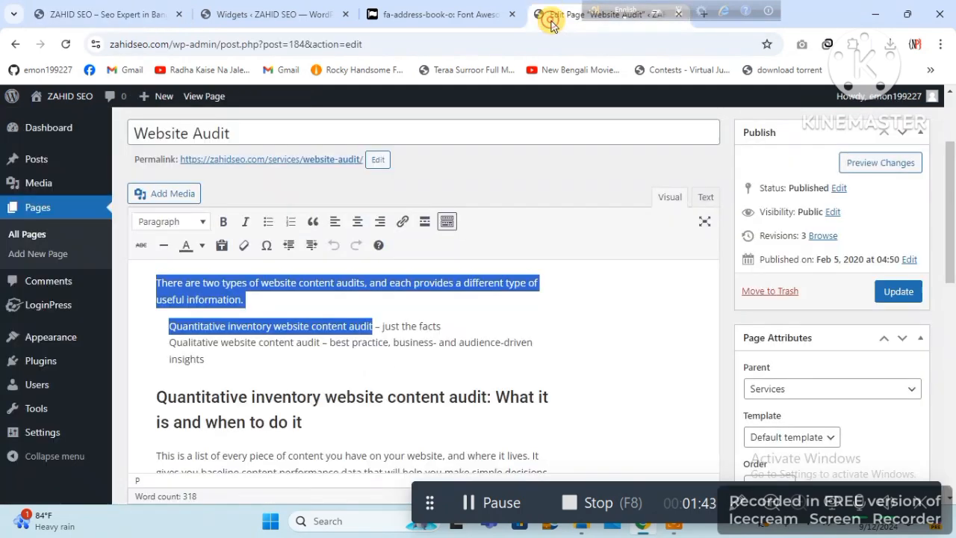
left_click(269, 14)
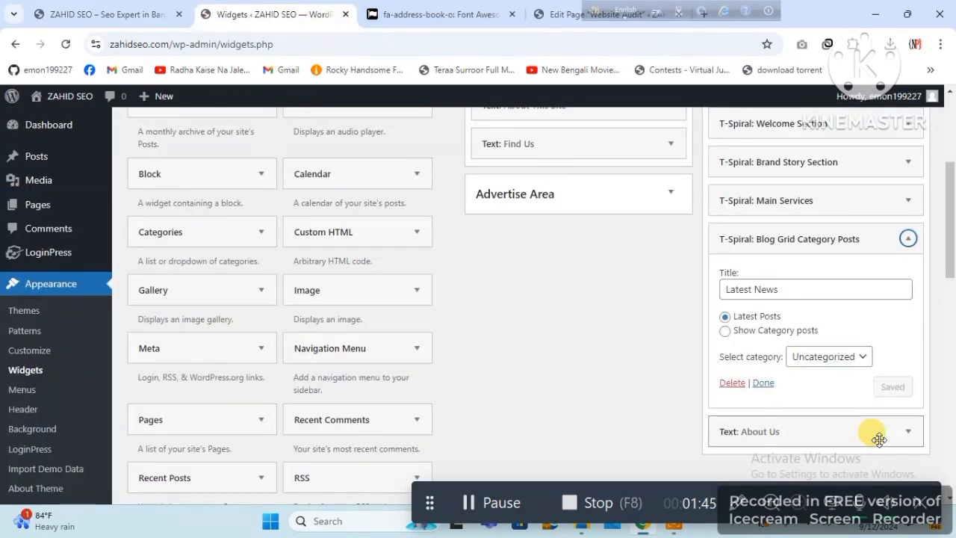
left_click(908, 432)
left_click_drag(953, 241, 953, 328)
left_click_drag(790, 274, 639, 259)
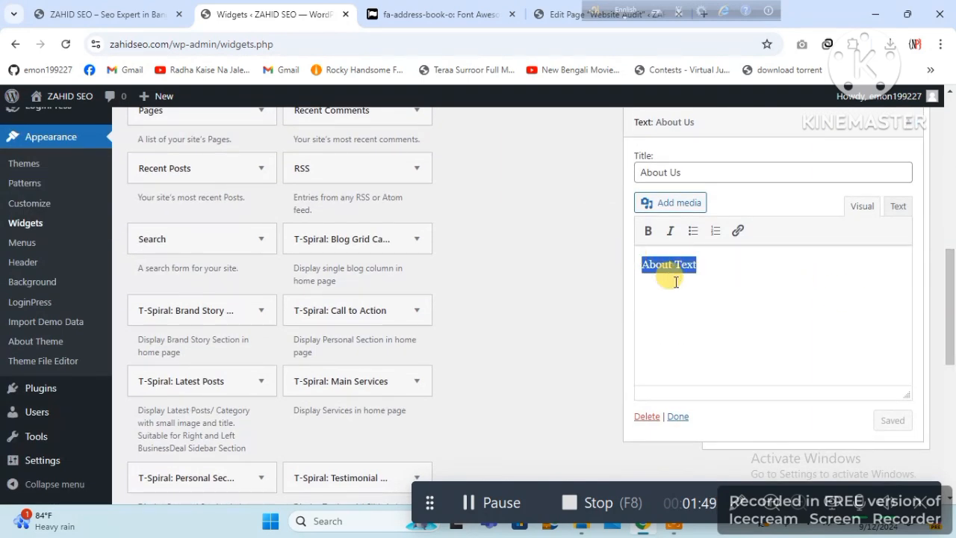
type("ddd")
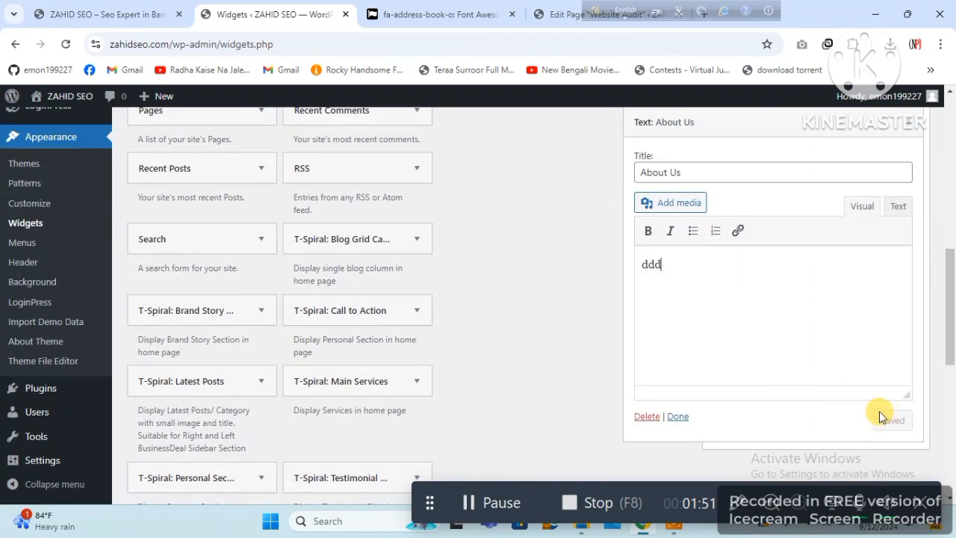
type("d")
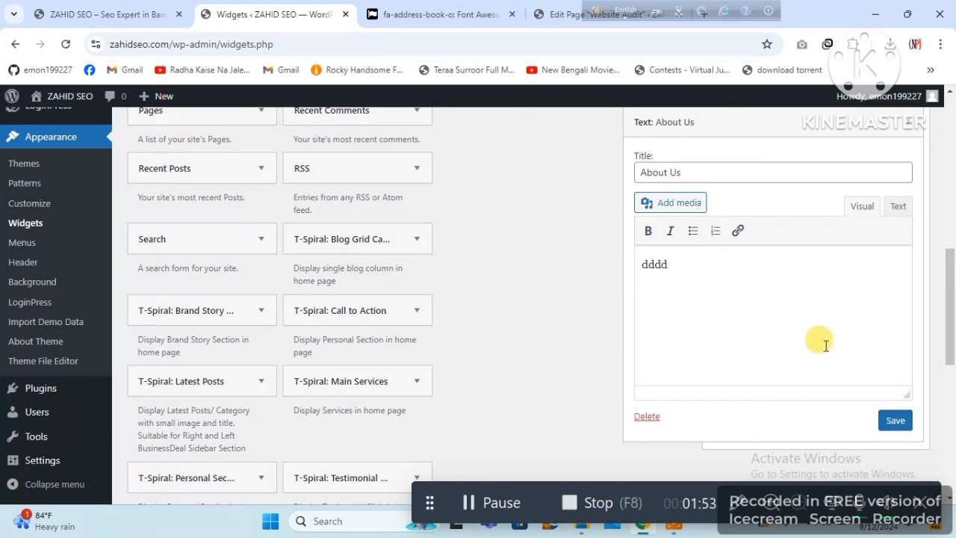
Compare the homepage's main banner slides with the Main Banner category posts in the posts list
left_click_drag(952, 327, 941, 226)
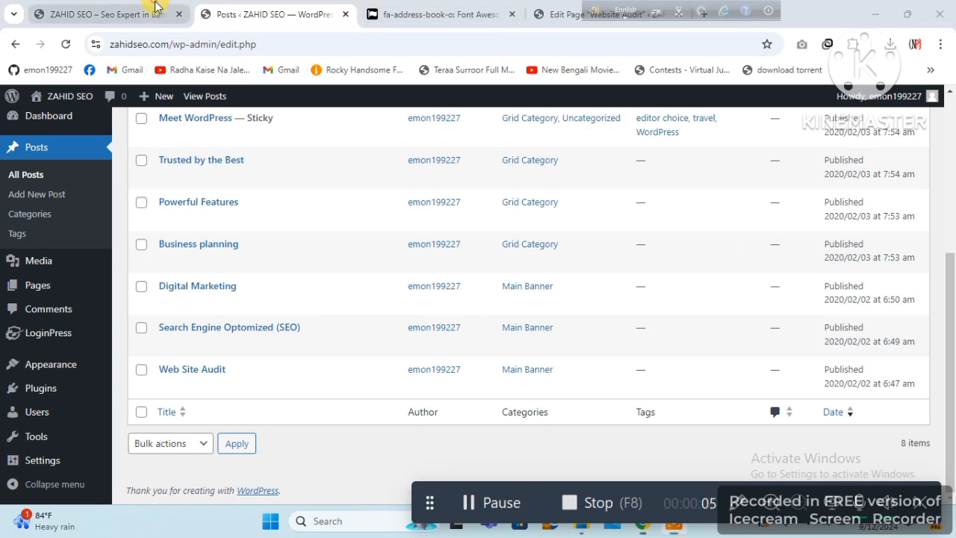
left_click(112, 14)
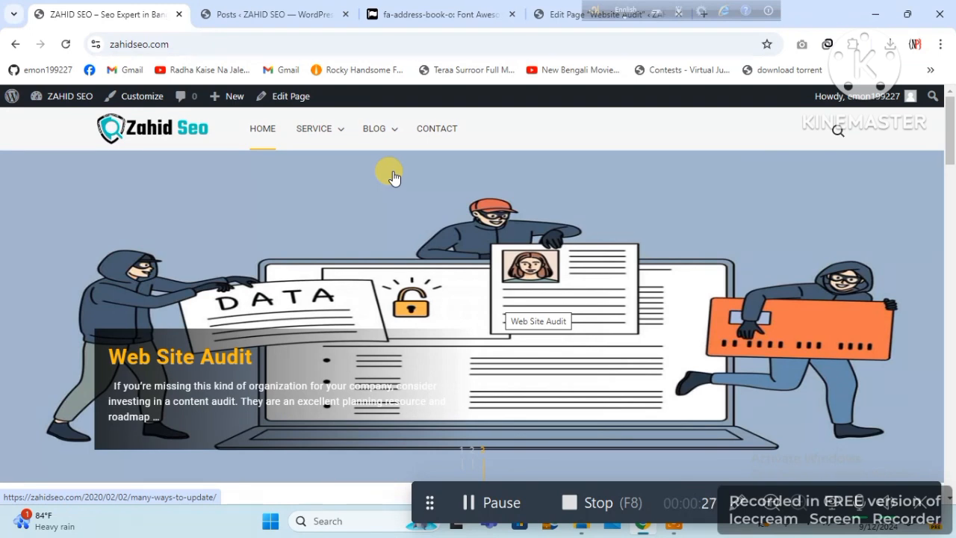
left_click(258, 7)
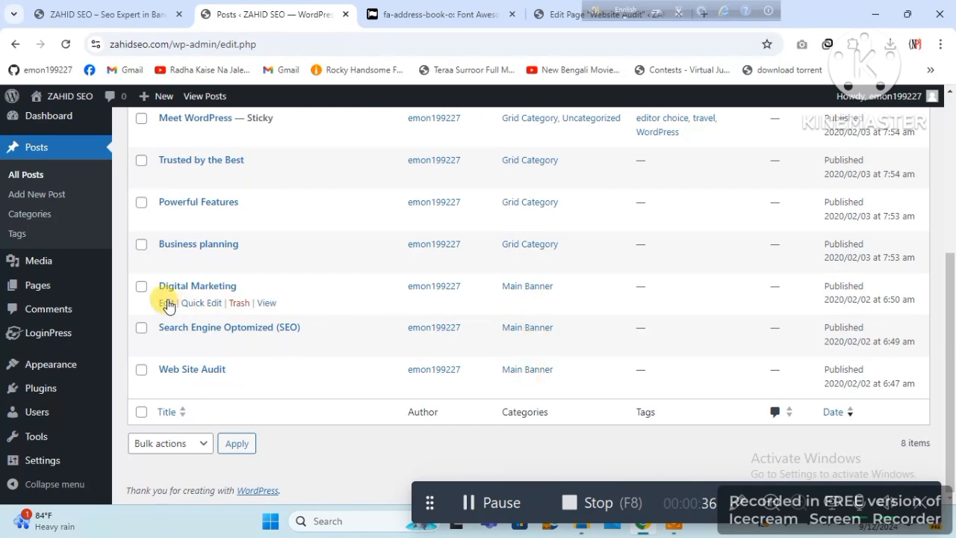
left_click(105, 14)
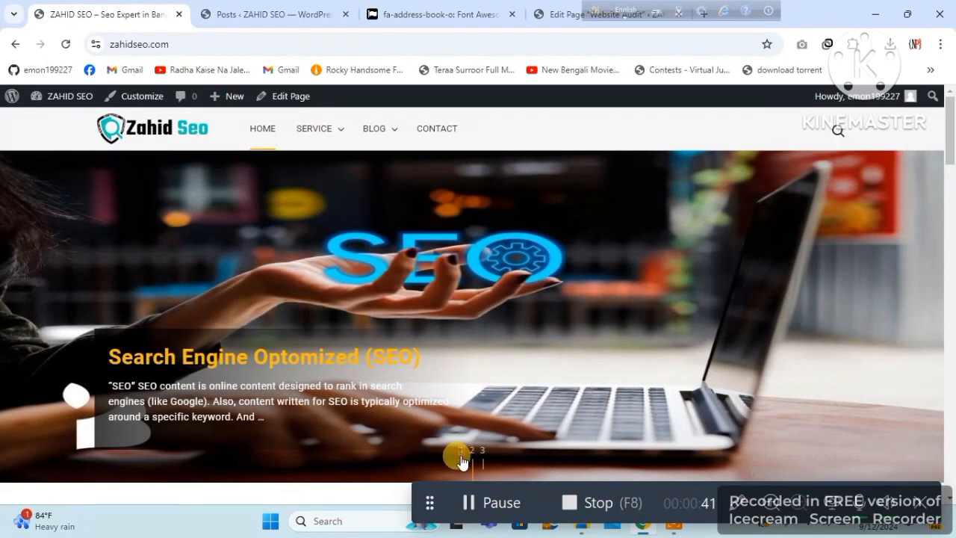
left_click(461, 453)
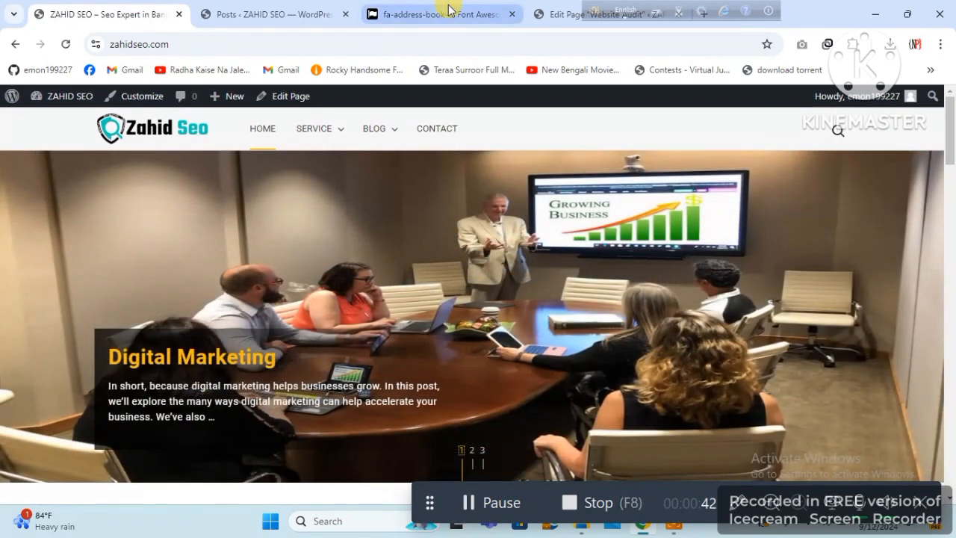
left_click(338, 8)
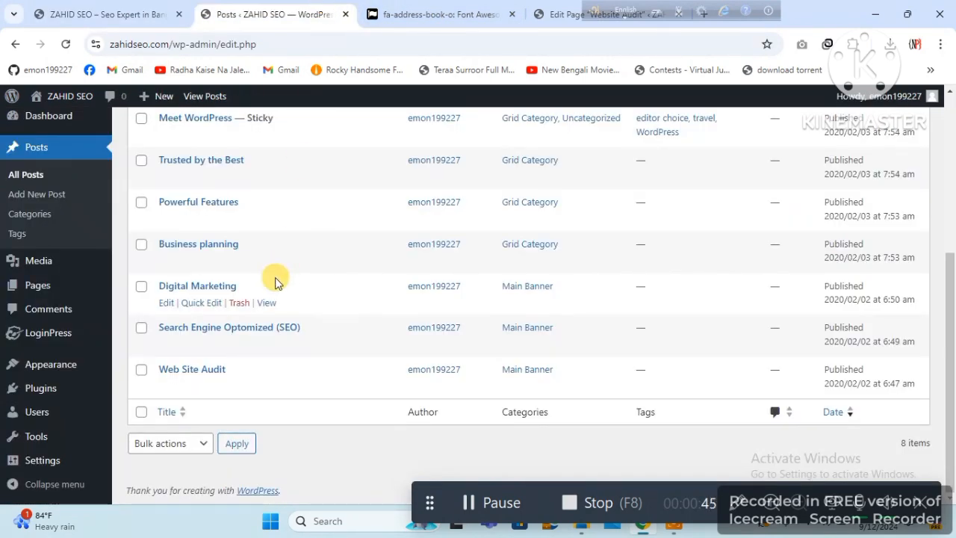
Open the Digital Marketing post for editing and compare its title and text with the first homepage banner slide
left_click(165, 303)
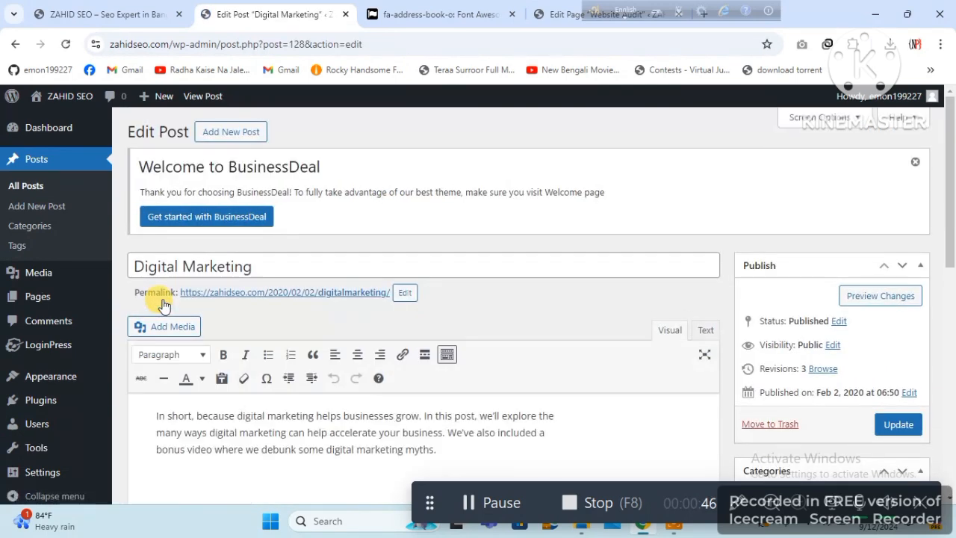
left_click(119, 11)
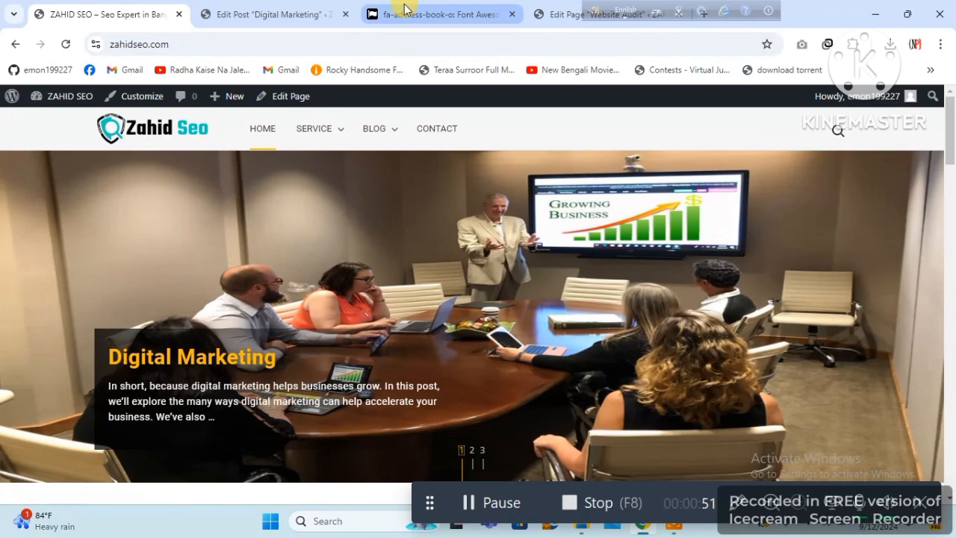
left_click(329, 8)
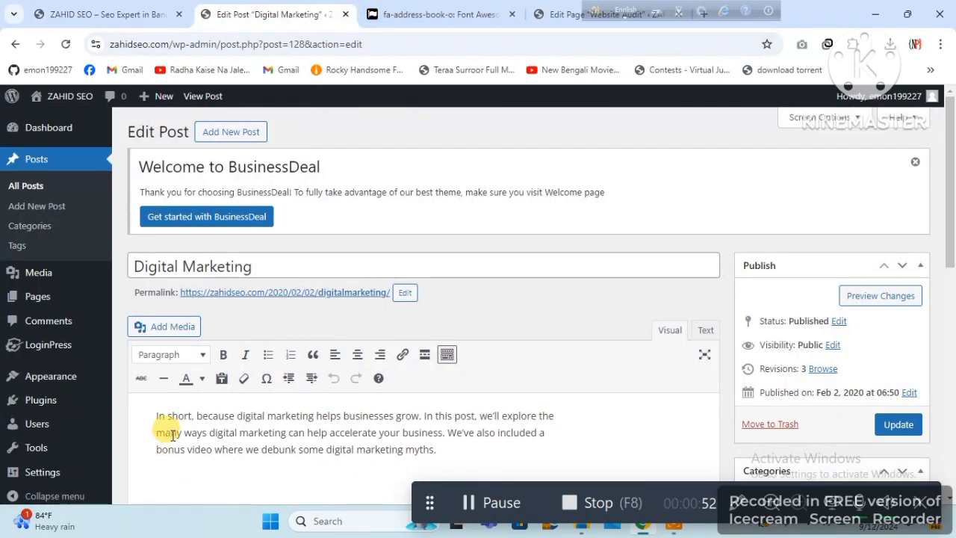
left_click(90, 13)
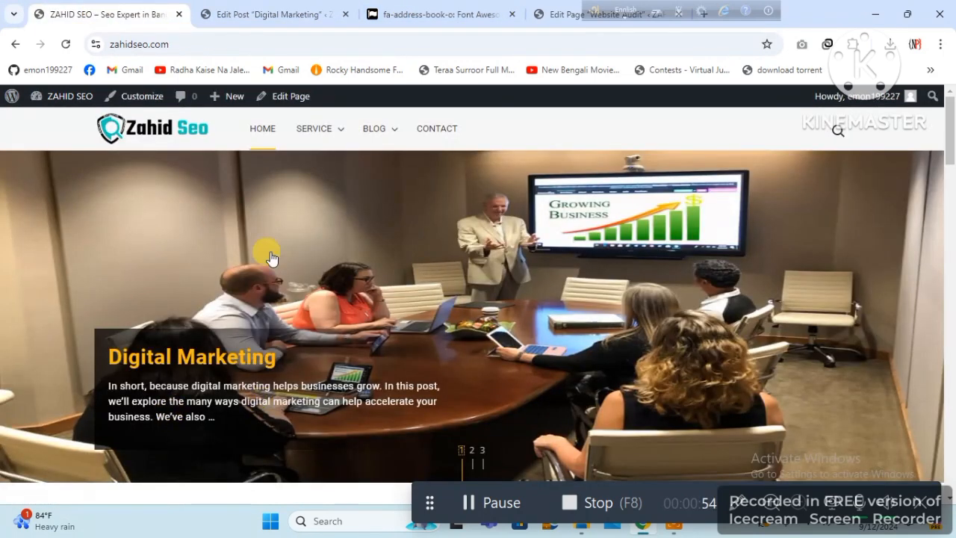
left_click(348, 9)
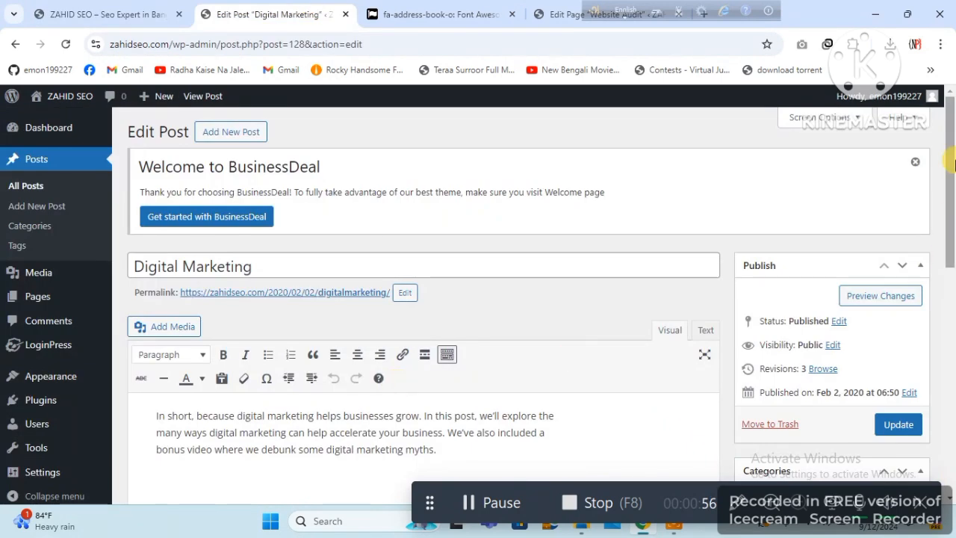
View the file upload option for the Digital Marketing post's featured image and close the image picker without changing it
left_click_drag(950, 168, 955, 411)
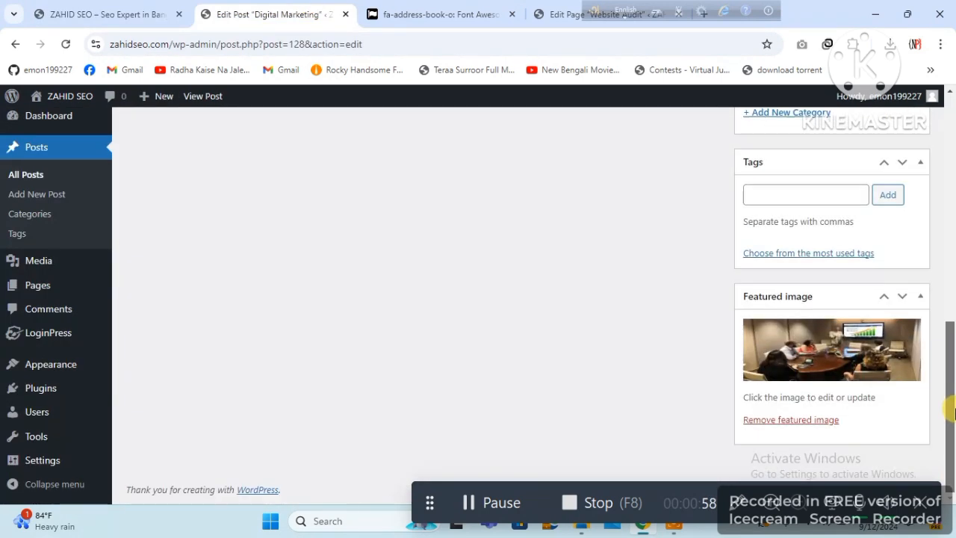
left_click(830, 363)
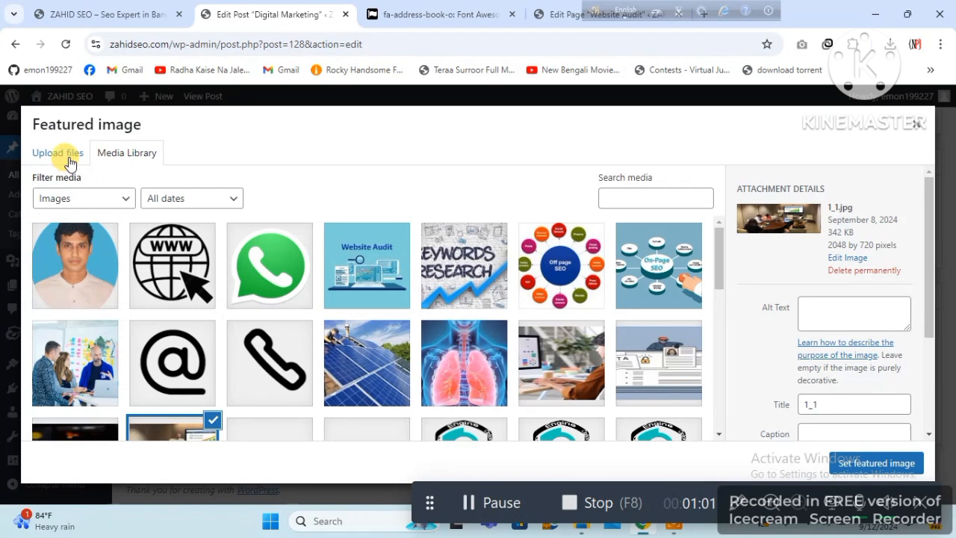
left_click(61, 154)
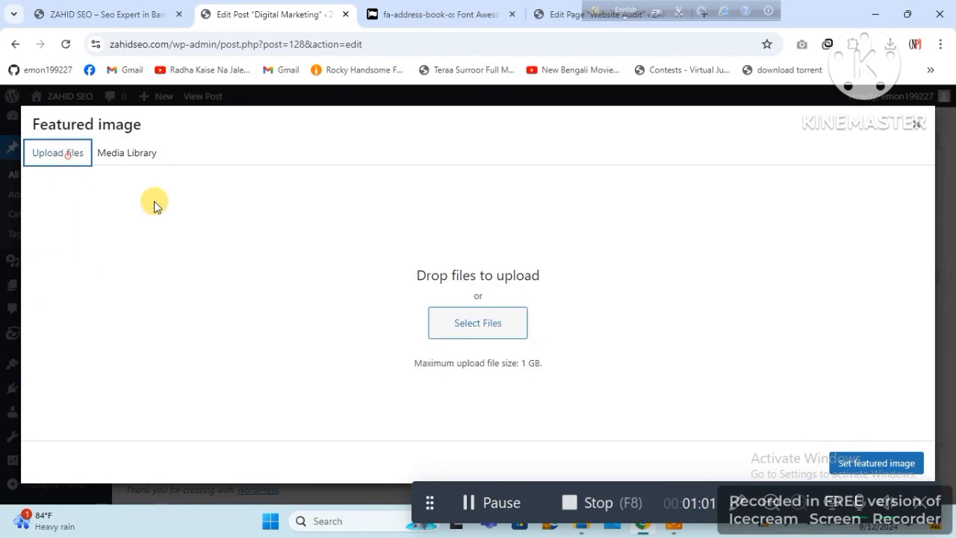
left_click(918, 125)
scroll(938, 130, "up", 10)
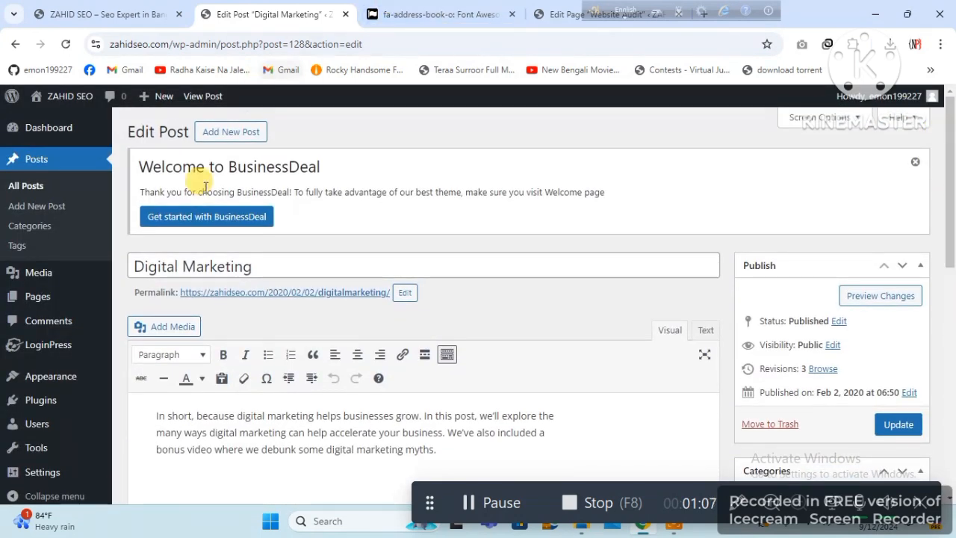
Return to the posts list, check the homepage's second banner slide and open the Search Engine Optomized (SEO) post for editing
left_click(23, 186)
left_click(127, 14)
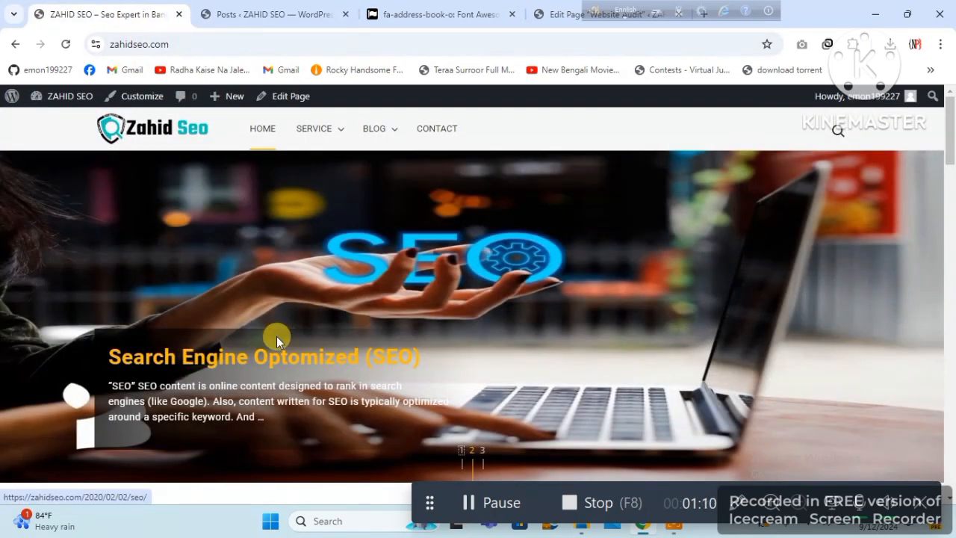
left_click(292, 8)
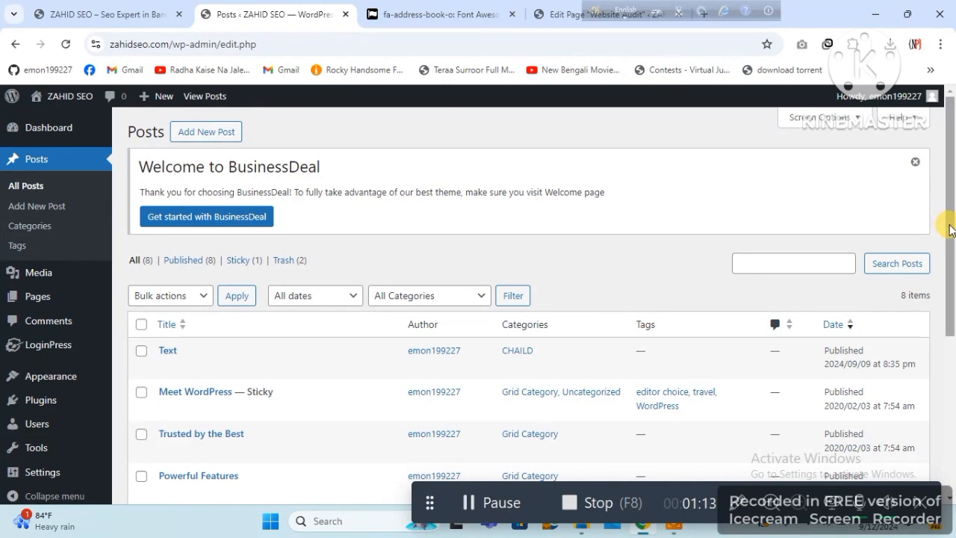
scroll(943, 220, "down", 5)
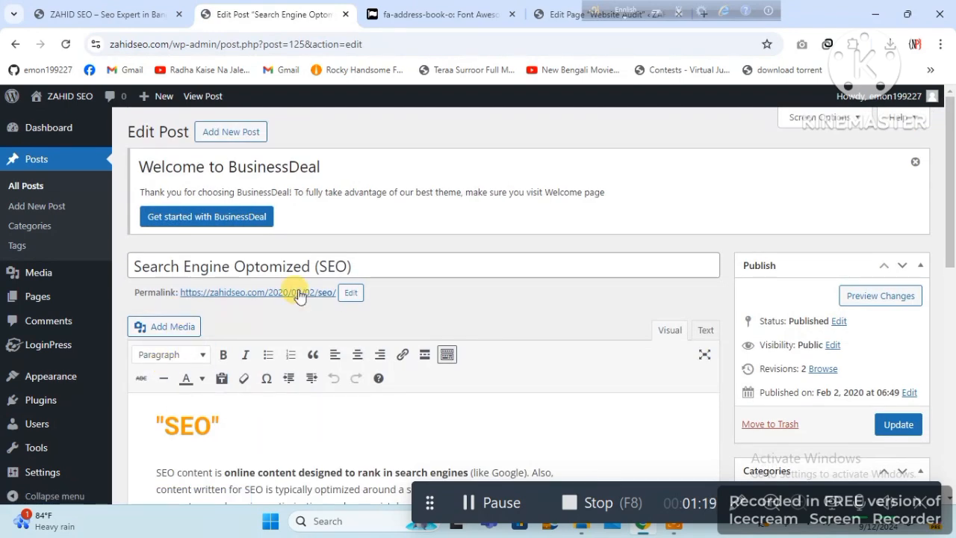
Compare the Search Engine Optomized (SEO) post's featured image and text with its homepage banner slide
left_click_drag(950, 214, 952, 437)
left_click(102, 10)
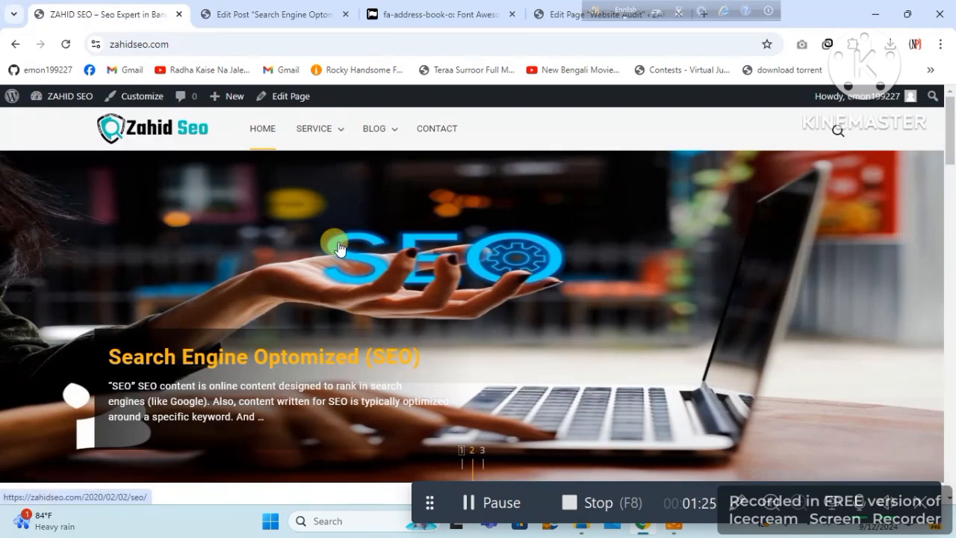
left_click(317, 7)
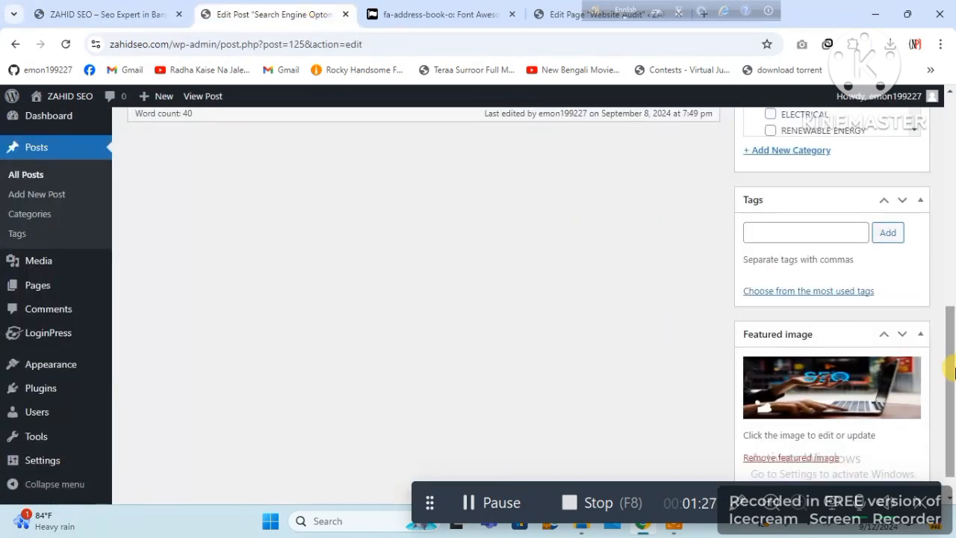
left_click_drag(950, 370, 929, 208)
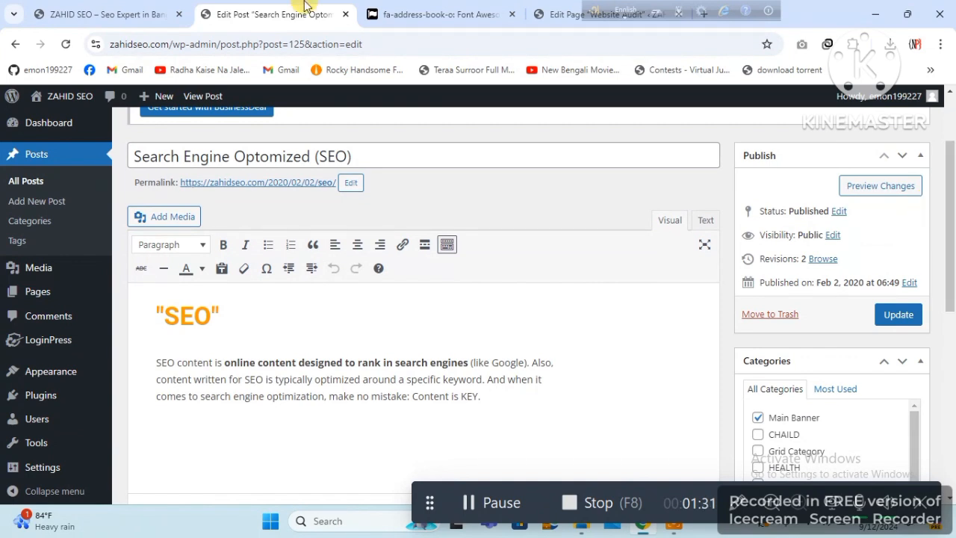
left_click(126, 6)
left_click(261, 9)
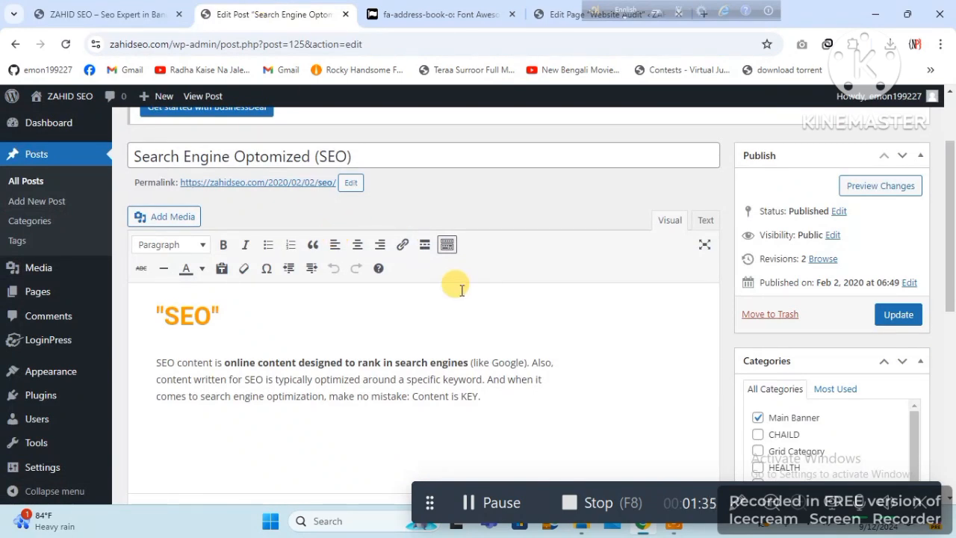
Return to the posts list, show the homepage's third banner slide and open the Web Site Audit post for editing
left_click(28, 181)
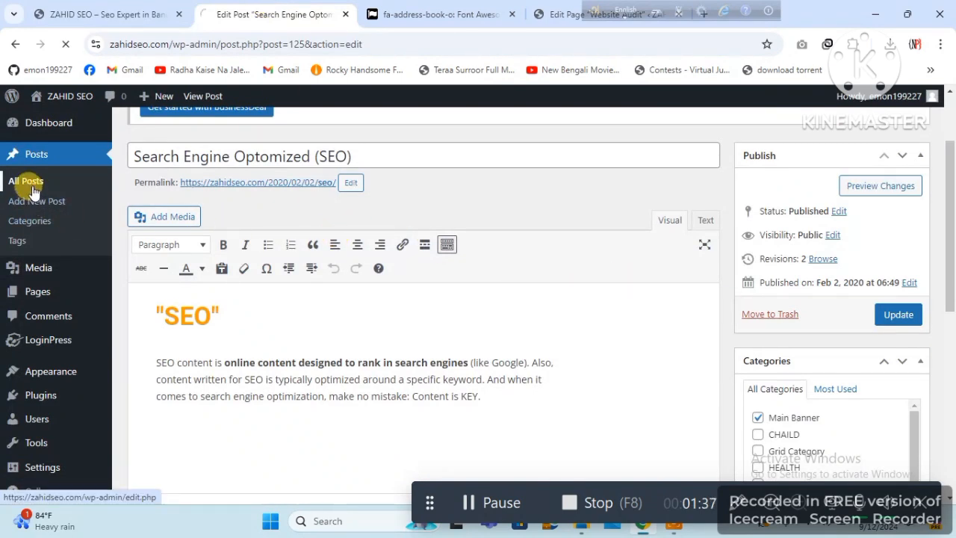
left_click(109, 14)
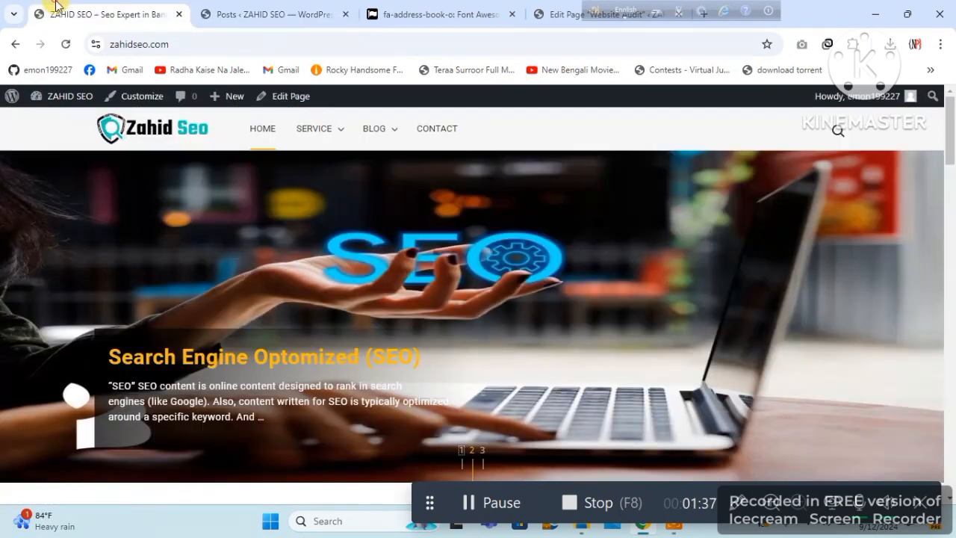
left_click(483, 452)
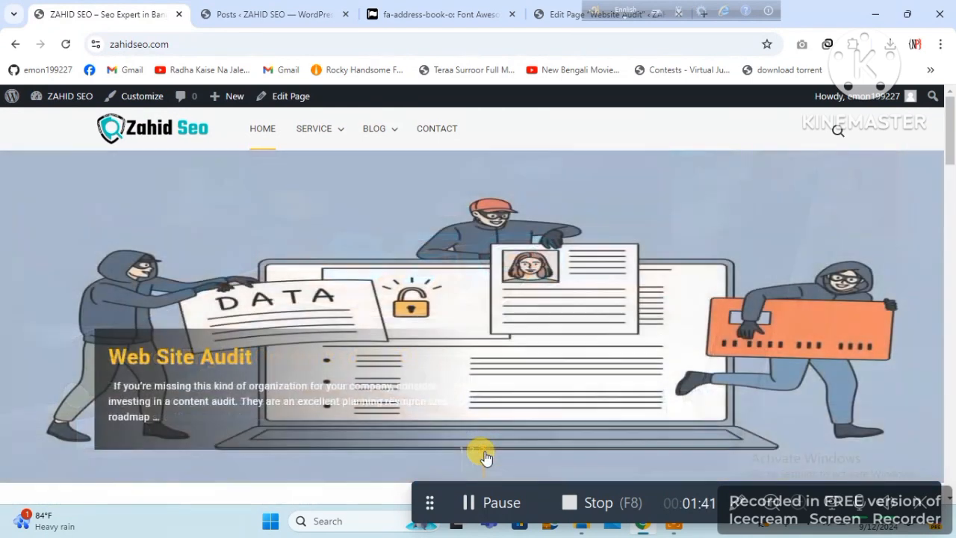
left_click(275, 9)
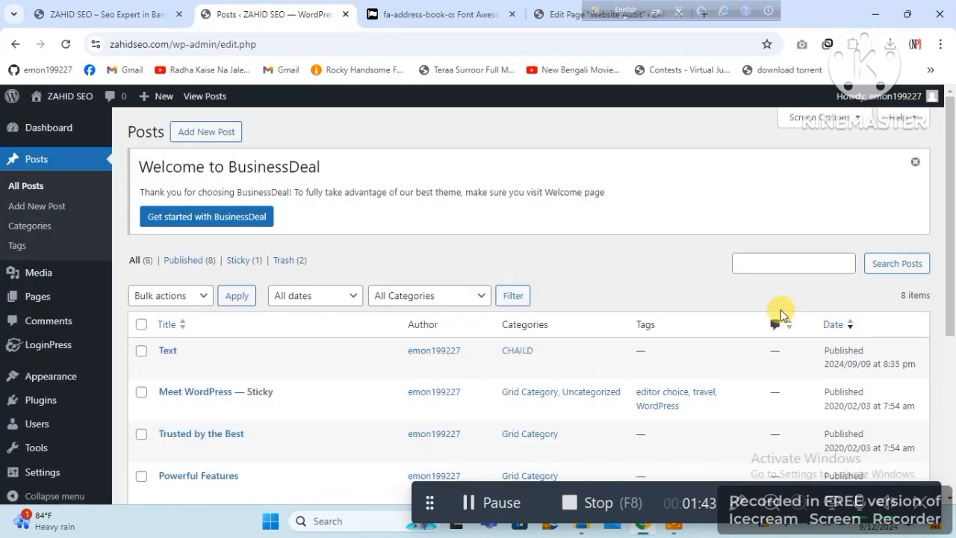
left_click_drag(954, 250, 953, 404)
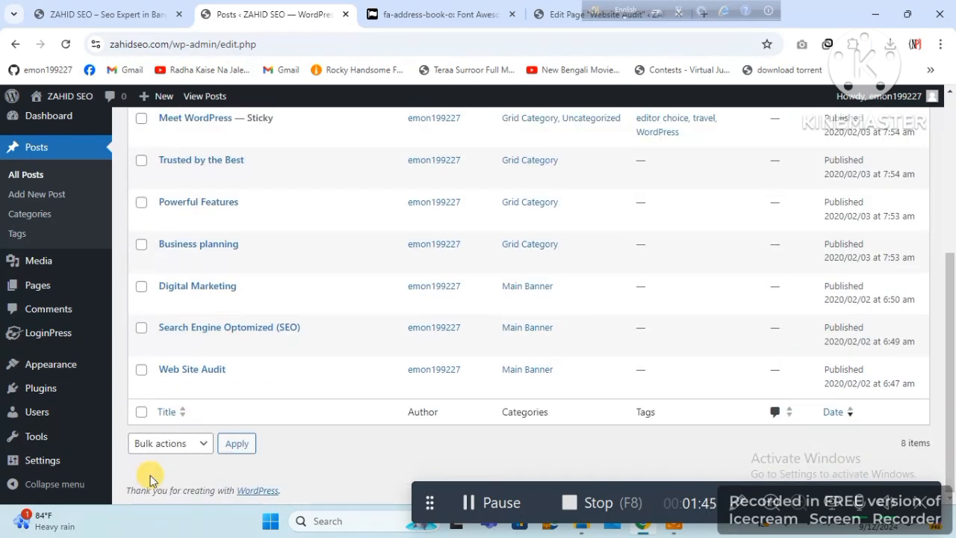
left_click(161, 389)
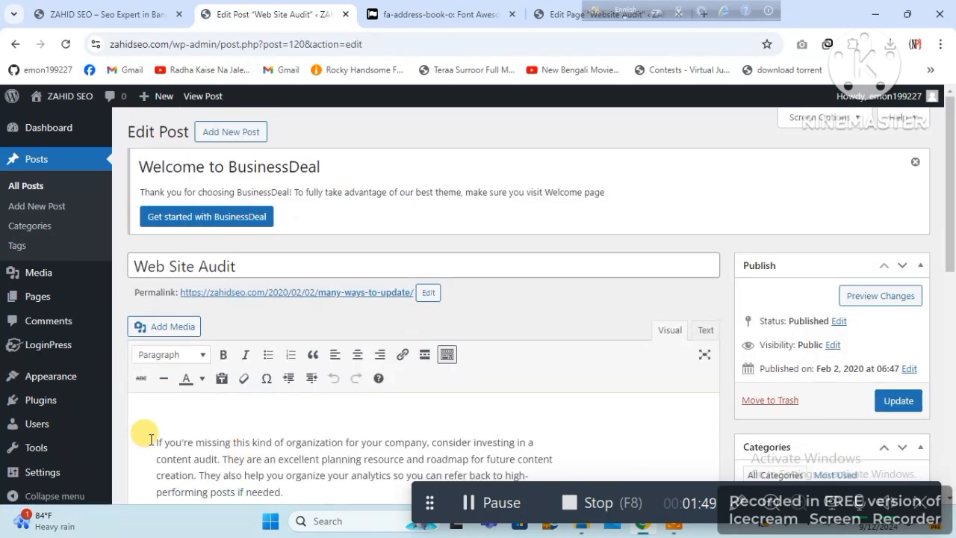
Highlight the beginning of the Web Site Audit post's text and compare it with the homepage banner slide
left_click_drag(151, 439, 319, 459)
left_click_drag(950, 219, 940, 203)
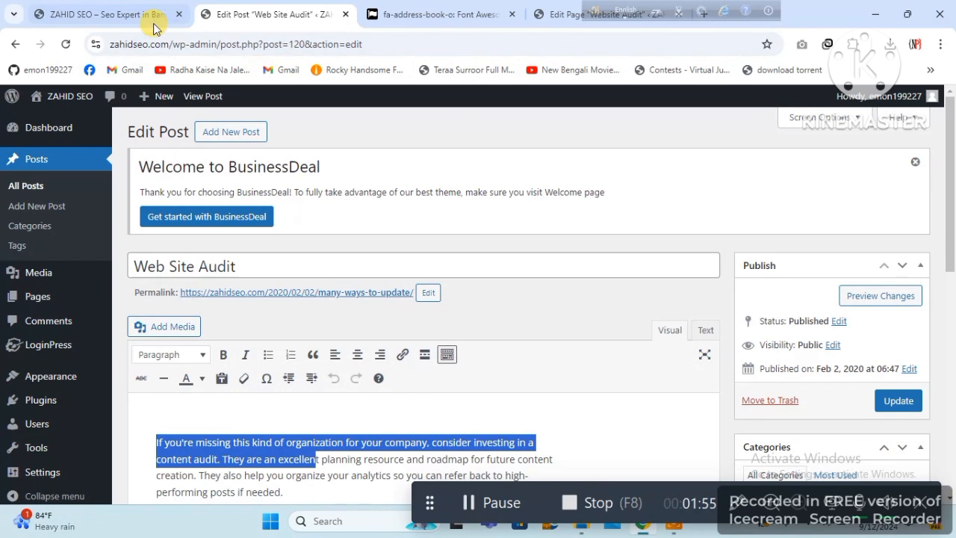
left_click(154, 22)
Open the list of all pages and compare it with the service entries in the homepage's Service menu
mouse_move(331, 133)
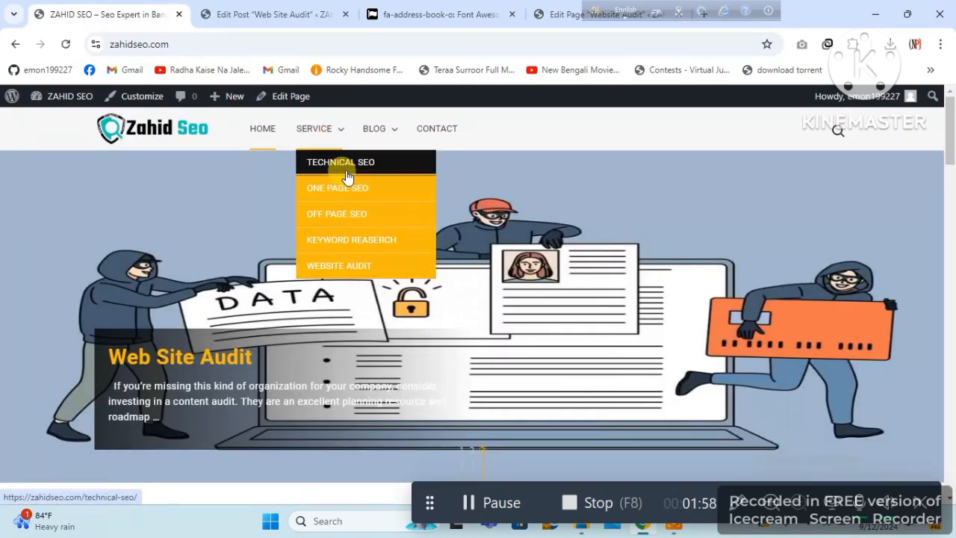
left_click(268, 15)
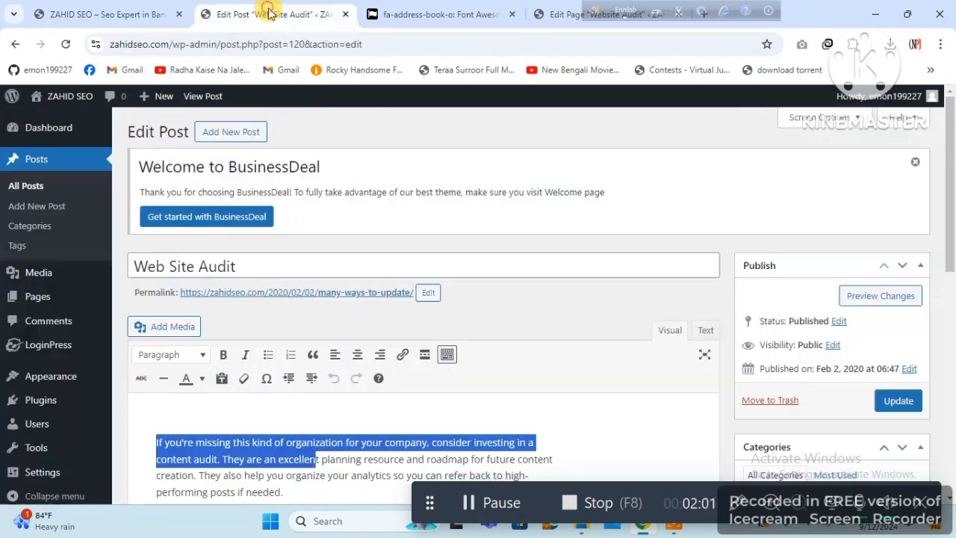
mouse_move(56, 297)
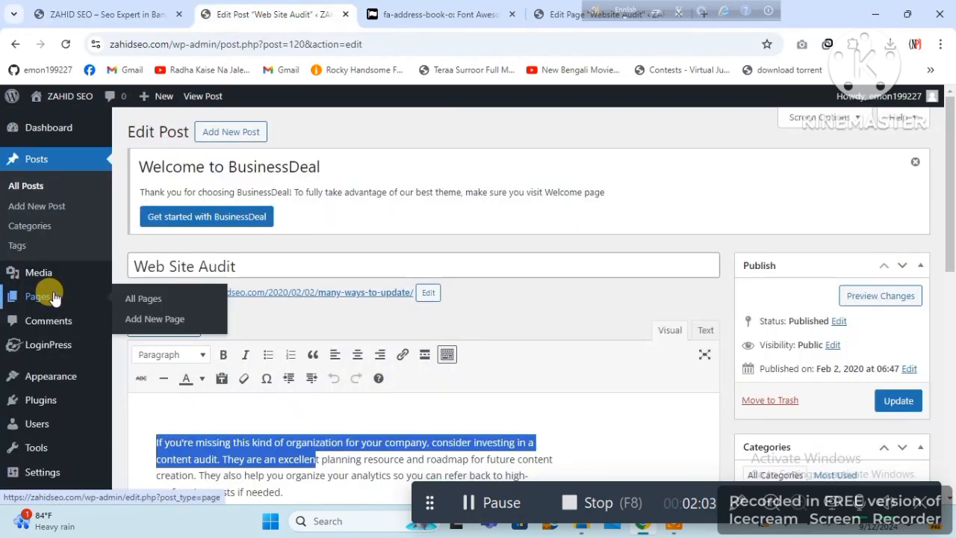
left_click(128, 297)
left_click(120, 16)
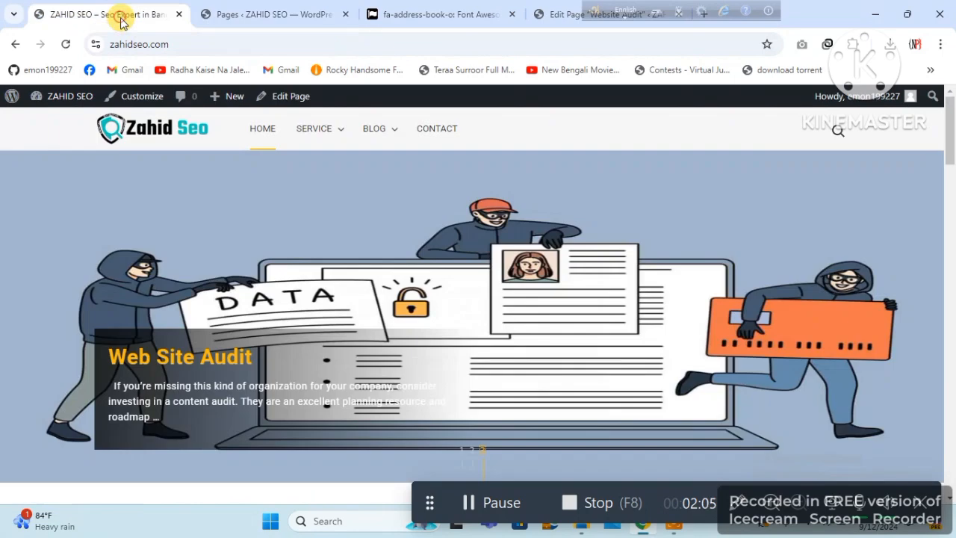
mouse_move(316, 146)
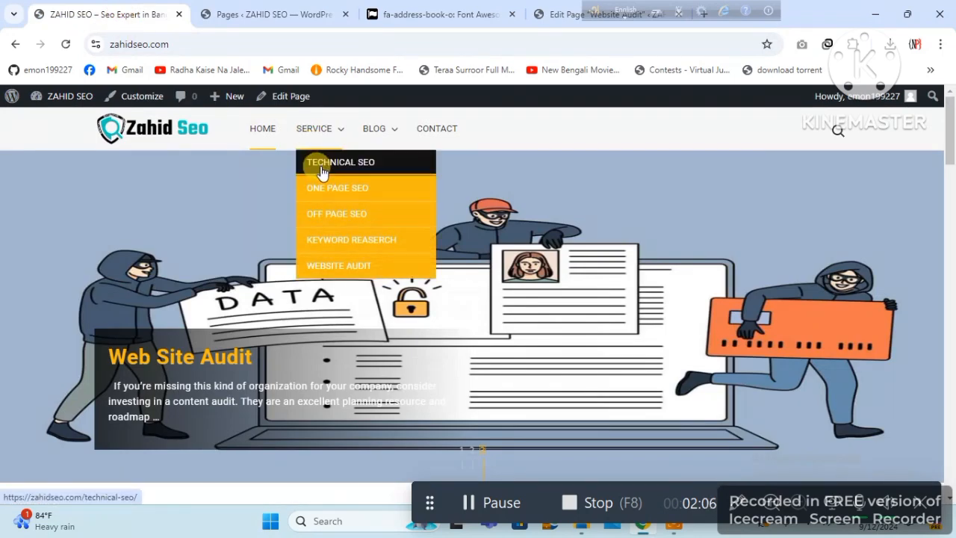
left_click(277, 15)
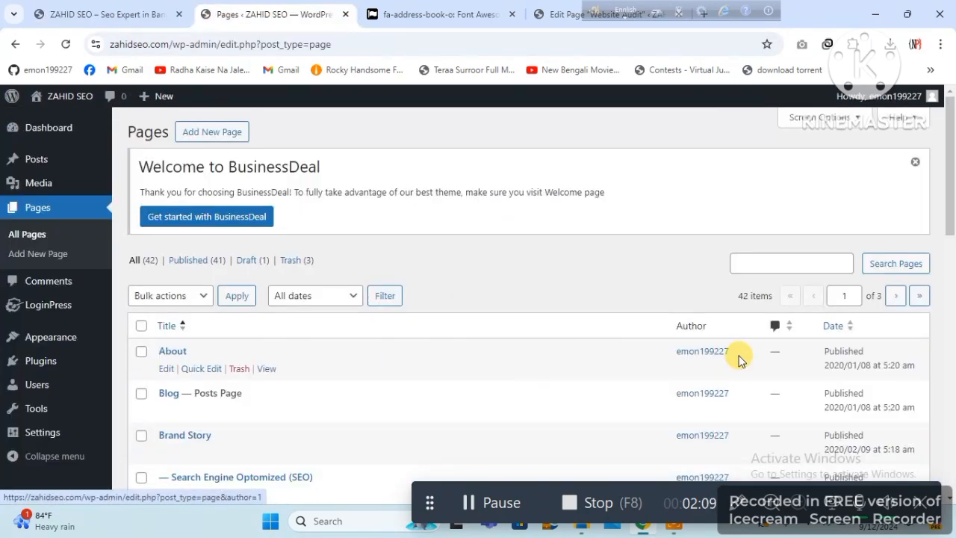
Go to the second page of the pages list and open the TECHNICAL SEO page for editing
left_click_drag(954, 278, 953, 480)
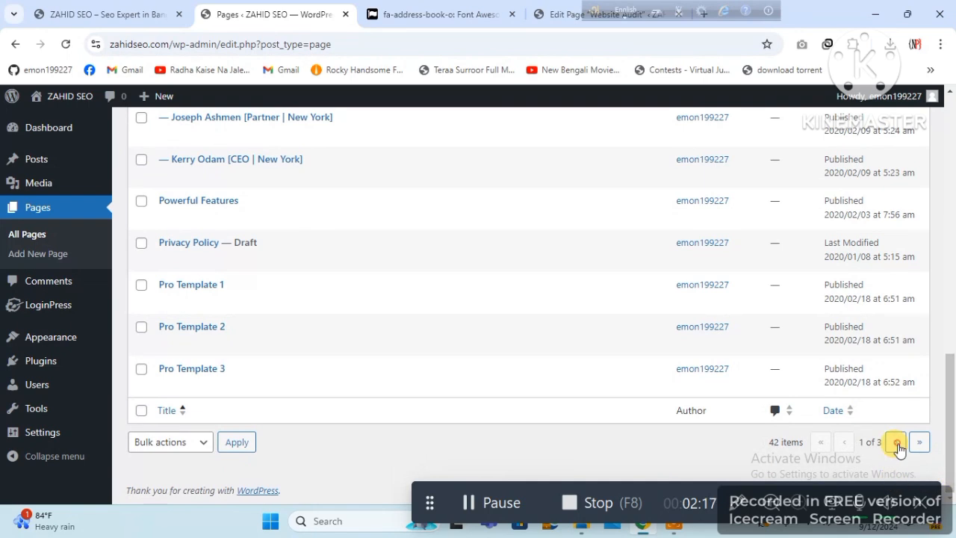
left_click(897, 444)
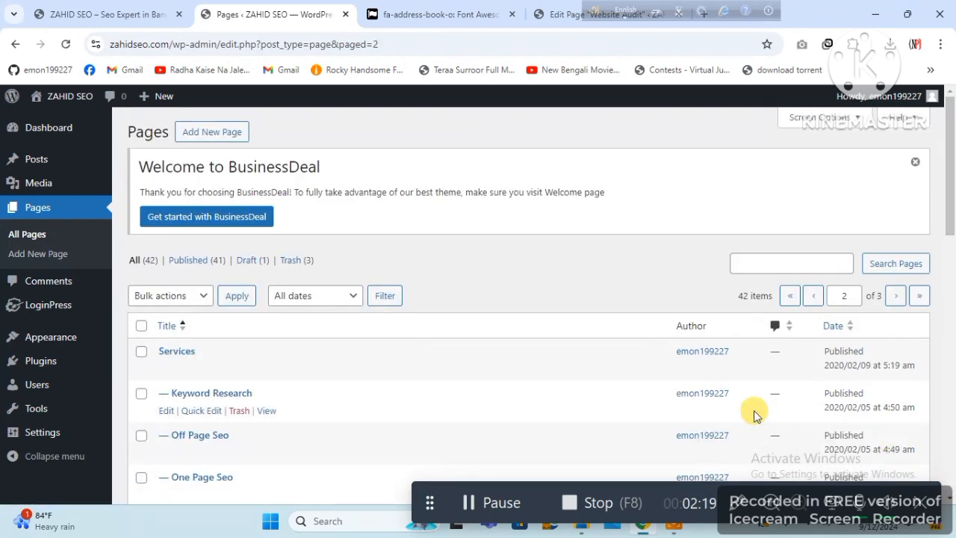
scroll(953, 269, "down", 3)
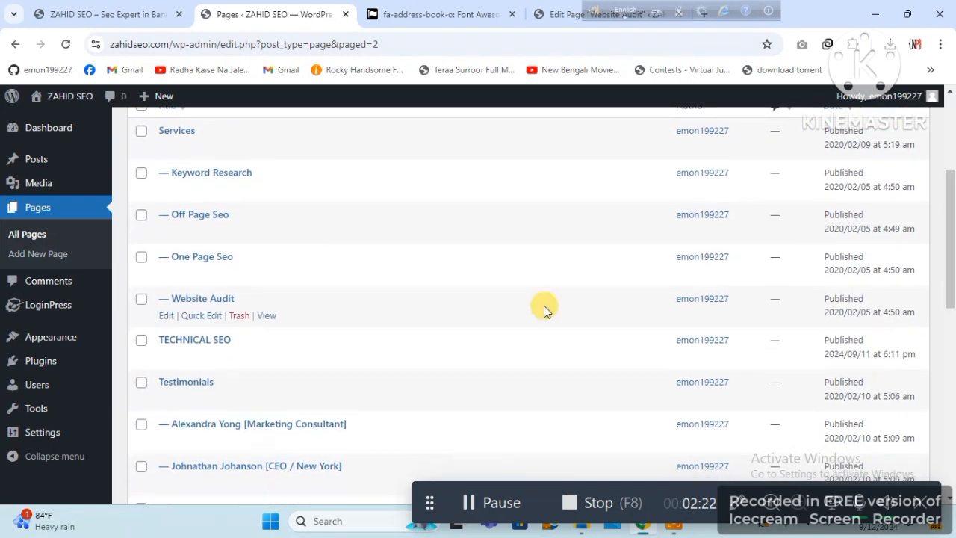
left_click(171, 358)
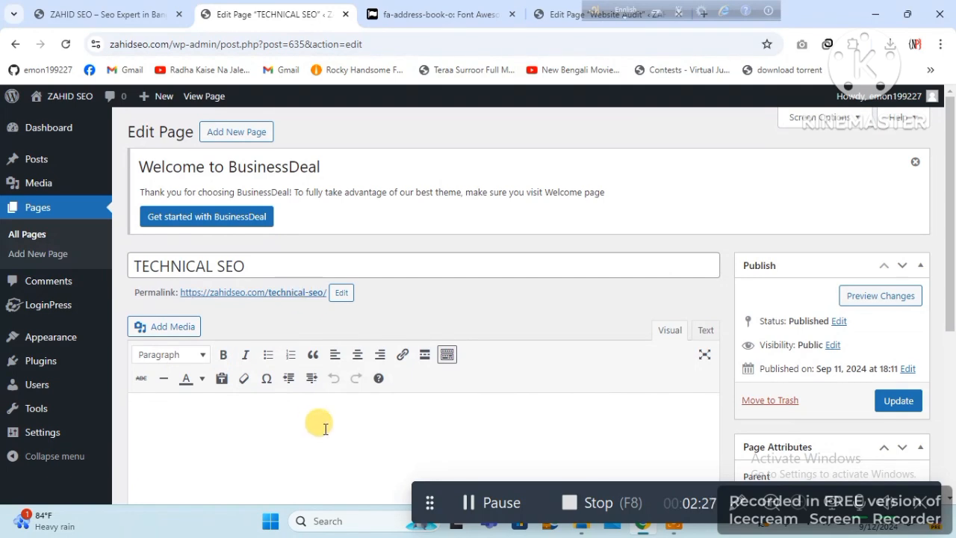
View the live TECHNICAL SEO page from the Service menu and compare it with the title and content areas in its editor
left_click(169, 15)
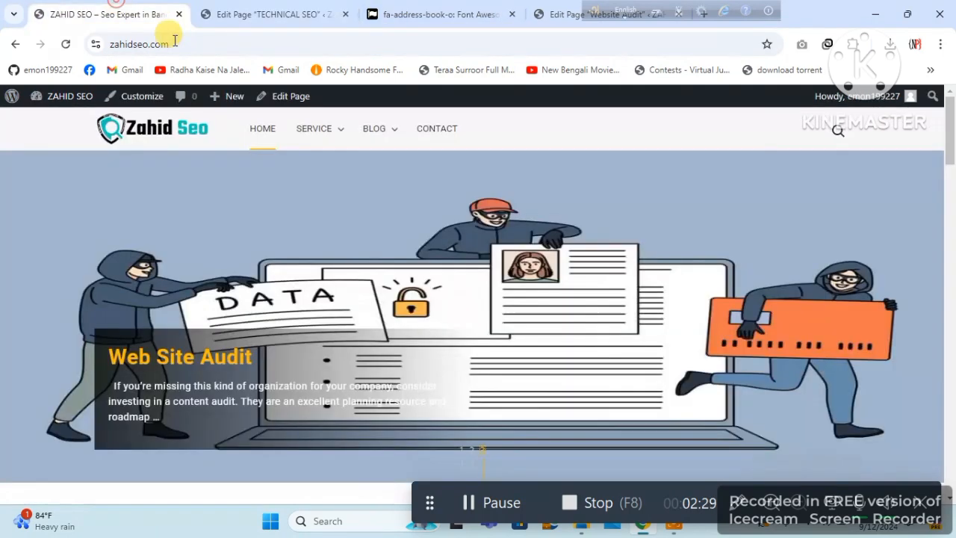
mouse_move(300, 146)
left_click(322, 170)
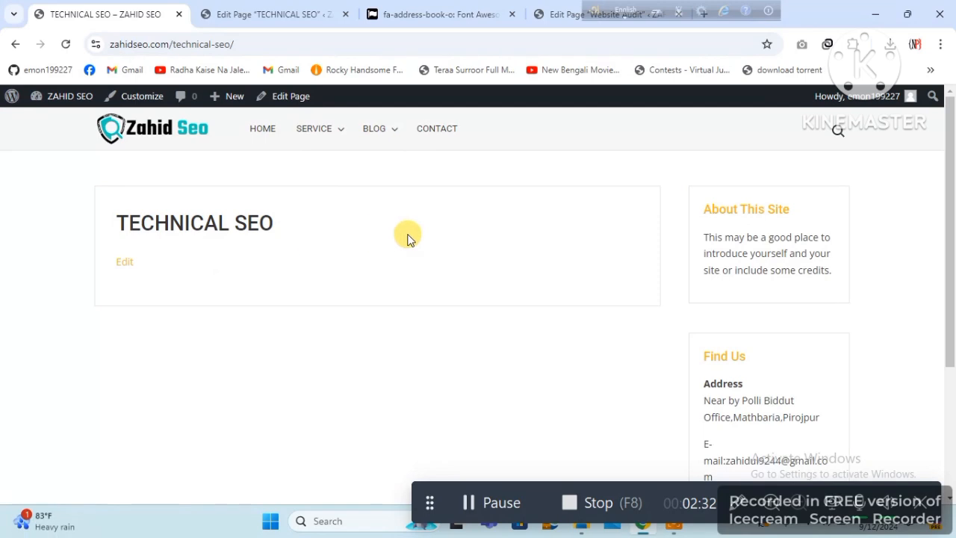
left_click(256, 14)
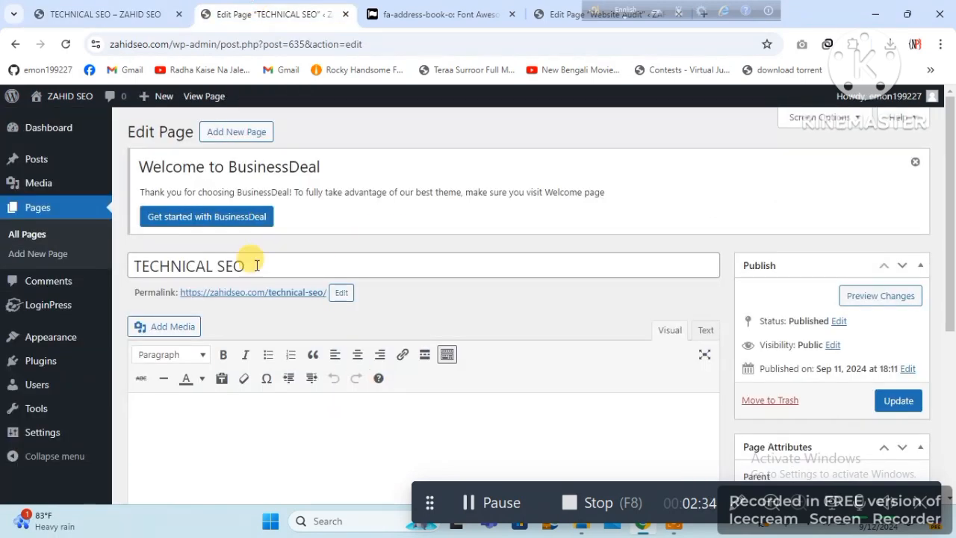
left_click(256, 263)
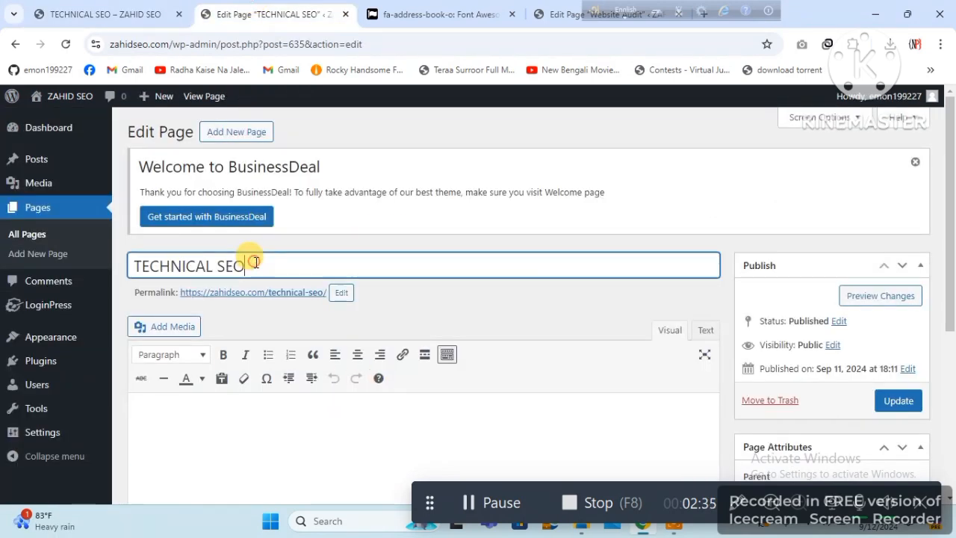
left_click(276, 434)
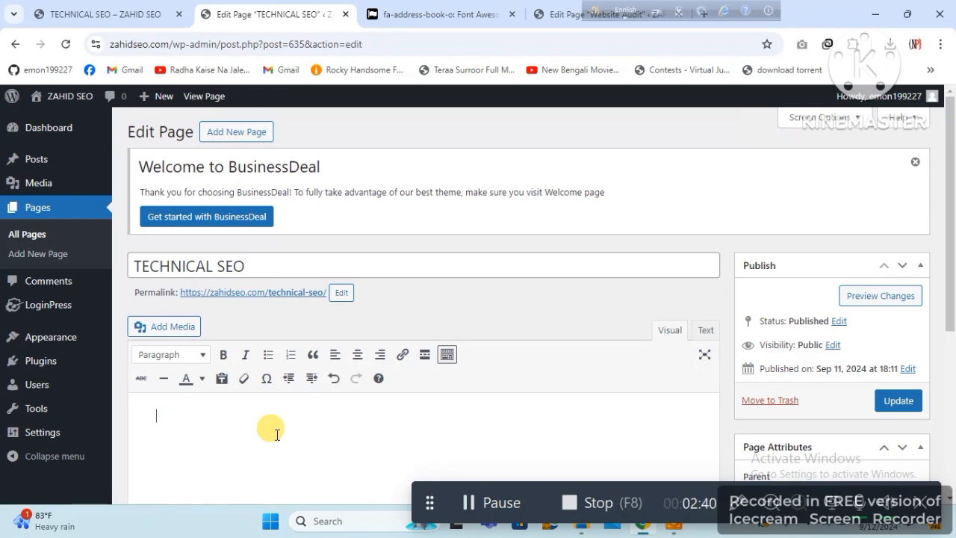
Show the featured image upload option of the TECHNICAL SEO page and close it without choosing a file
left_click_drag(951, 273, 940, 486)
left_click(806, 420)
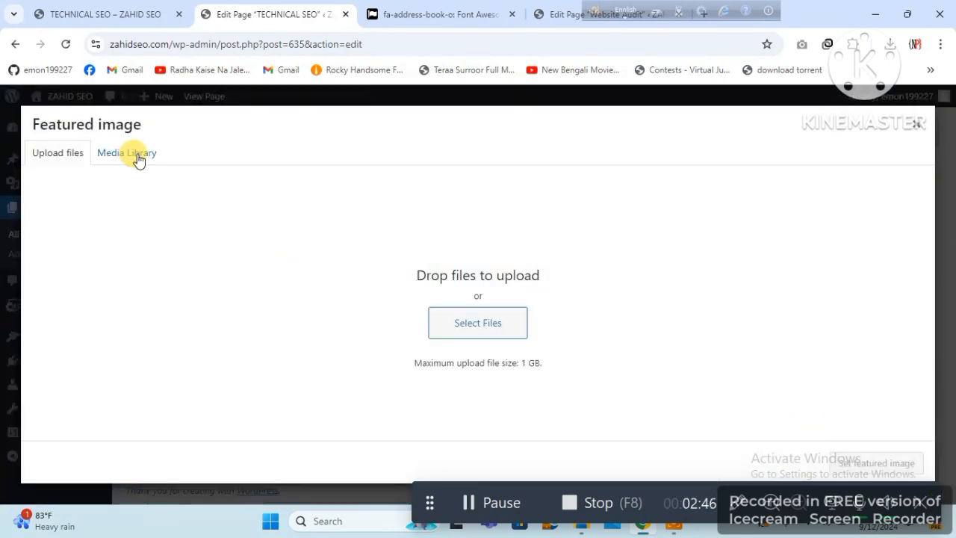
left_click(494, 326)
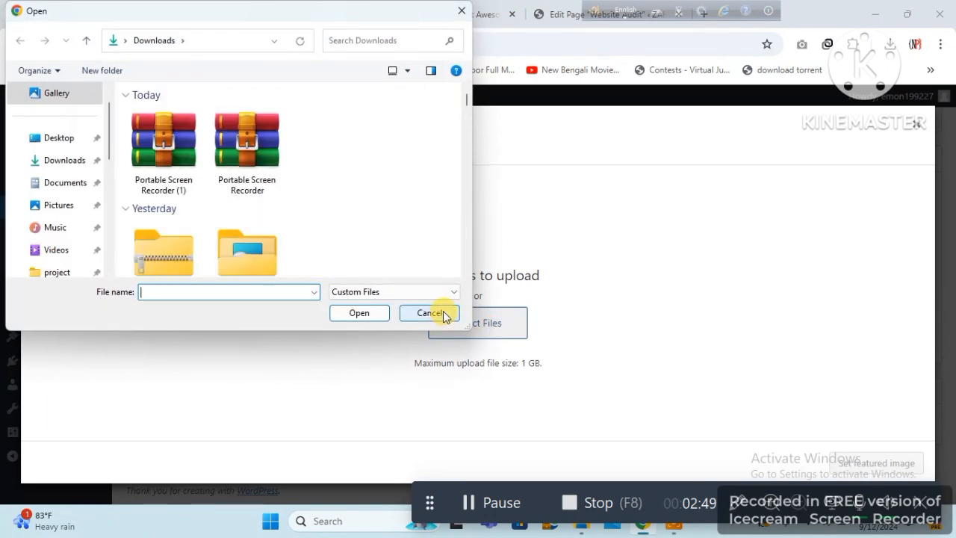
left_click(429, 313)
left_click(927, 124)
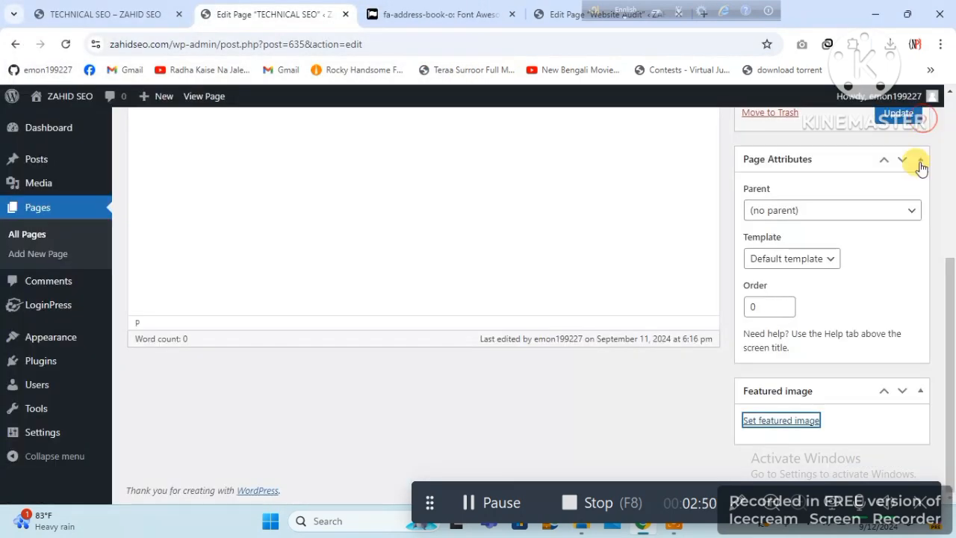
scroll(598, 149, "up", 3)
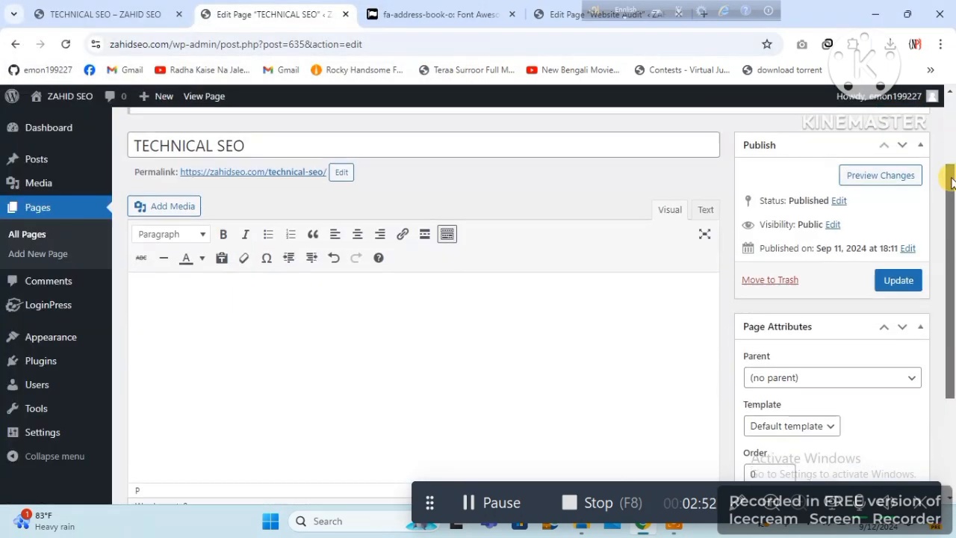
Examine the entries of the Service menu on the live site and return to the page editor
left_click(154, 14)
mouse_move(305, 142)
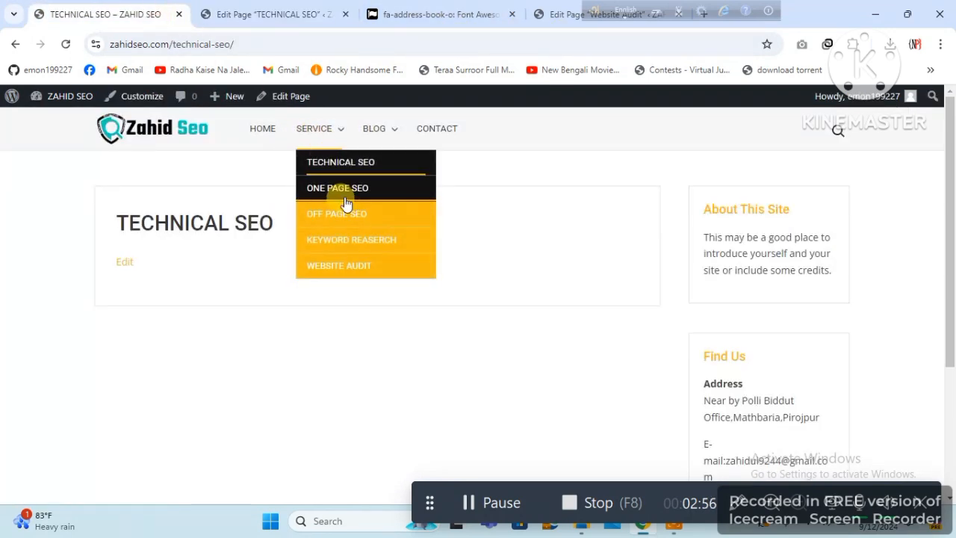
left_click(281, 9)
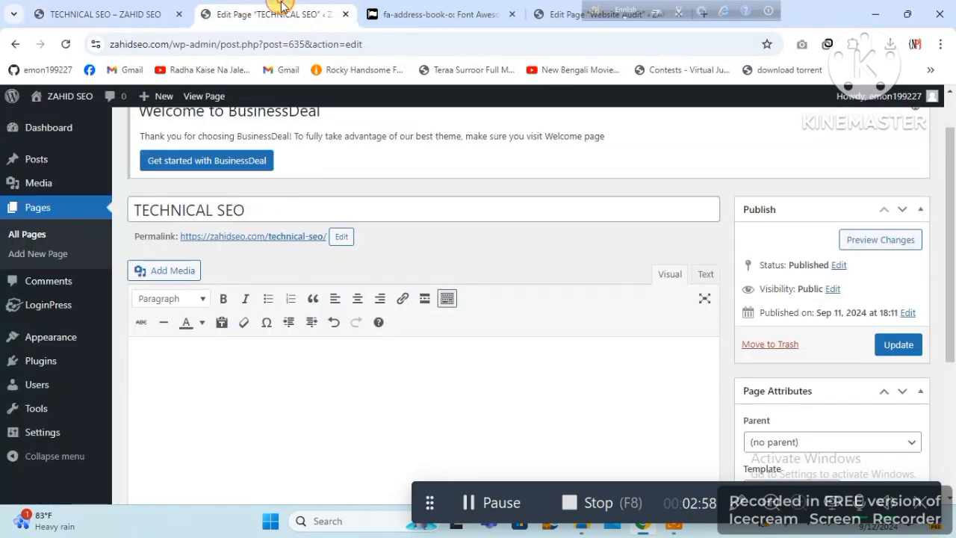
Search all pages for "one", open the top-level ONE PAGE SEO page for editing and look over its content area and attributes
left_click(30, 234)
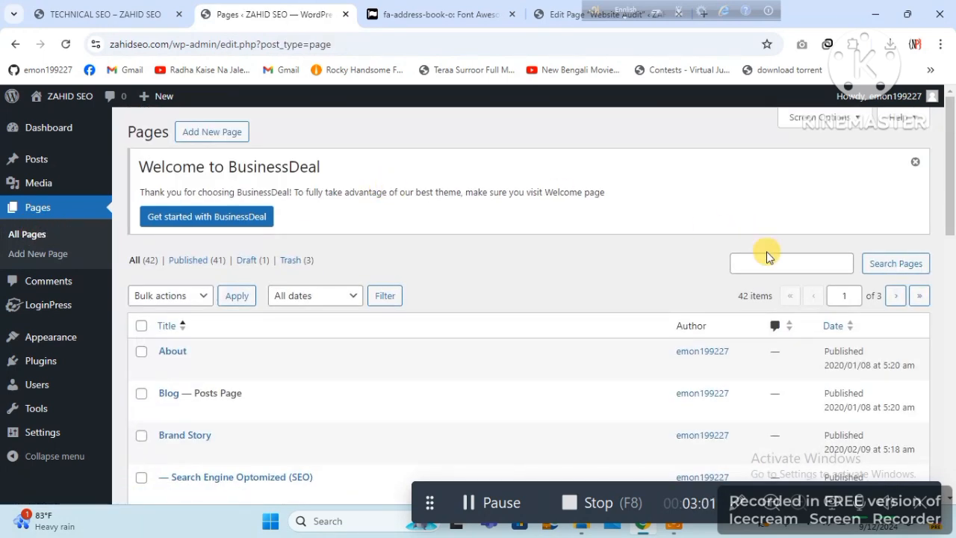
left_click(771, 269)
type("one")
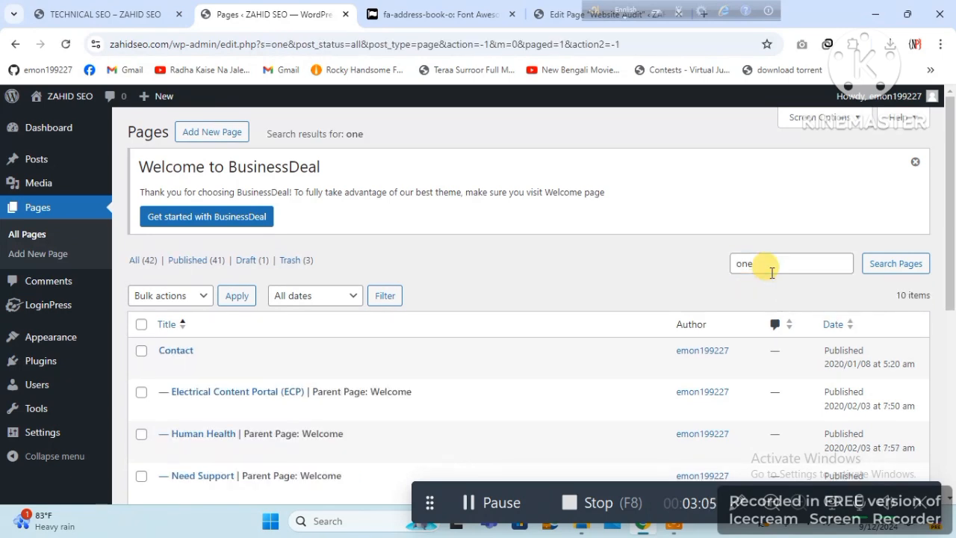
left_click_drag(951, 217, 953, 329)
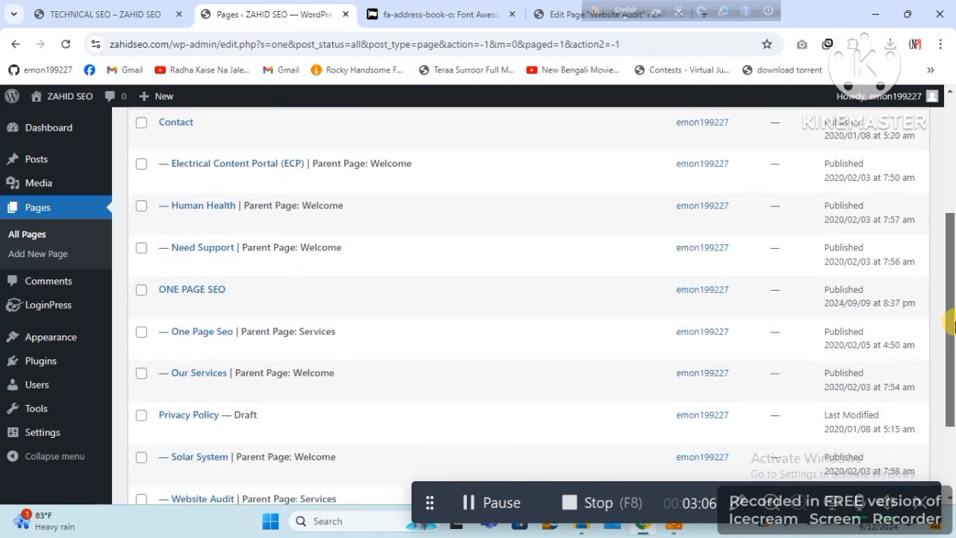
left_click(164, 305)
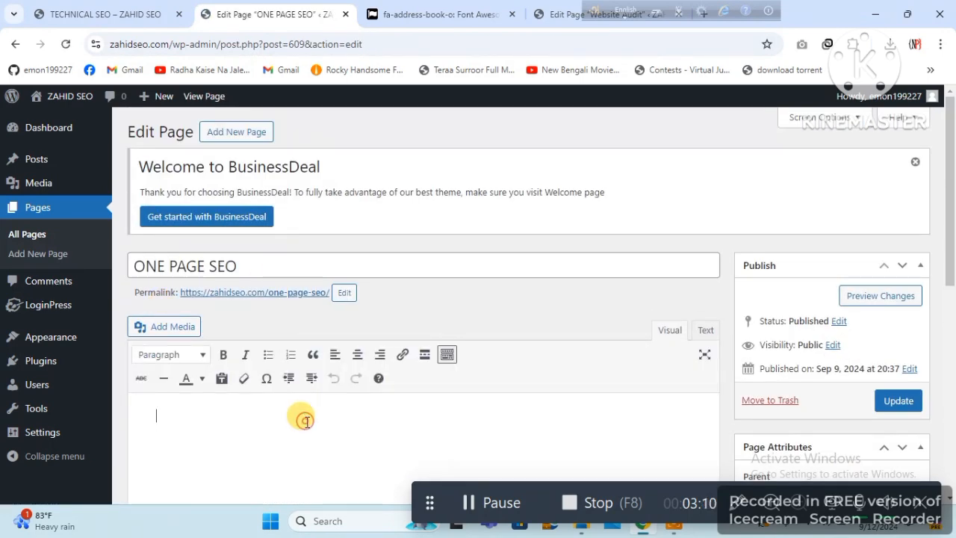
left_click_drag(951, 187, 951, 222)
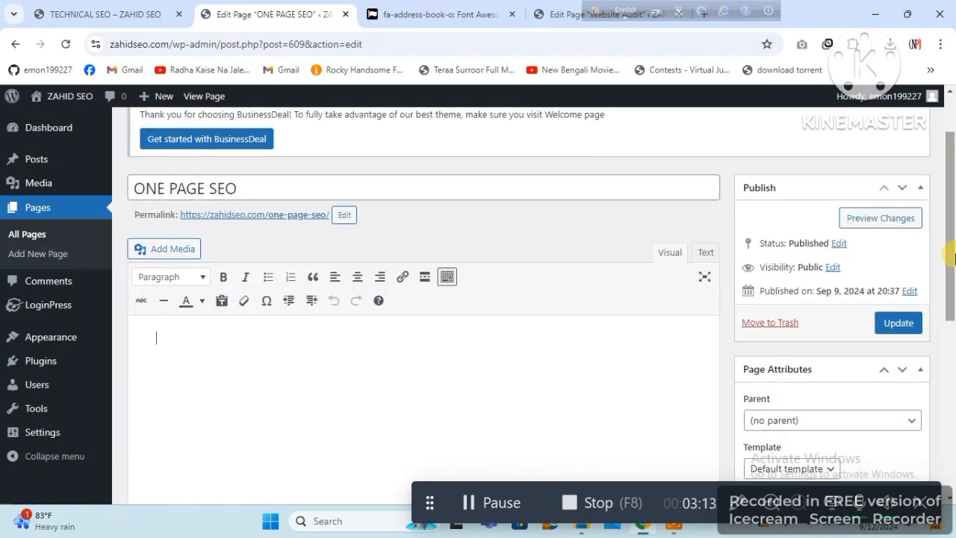
Look through the live site's Service menu and Blog menu, including the Technology submenu
left_click(154, 9)
mouse_move(298, 124)
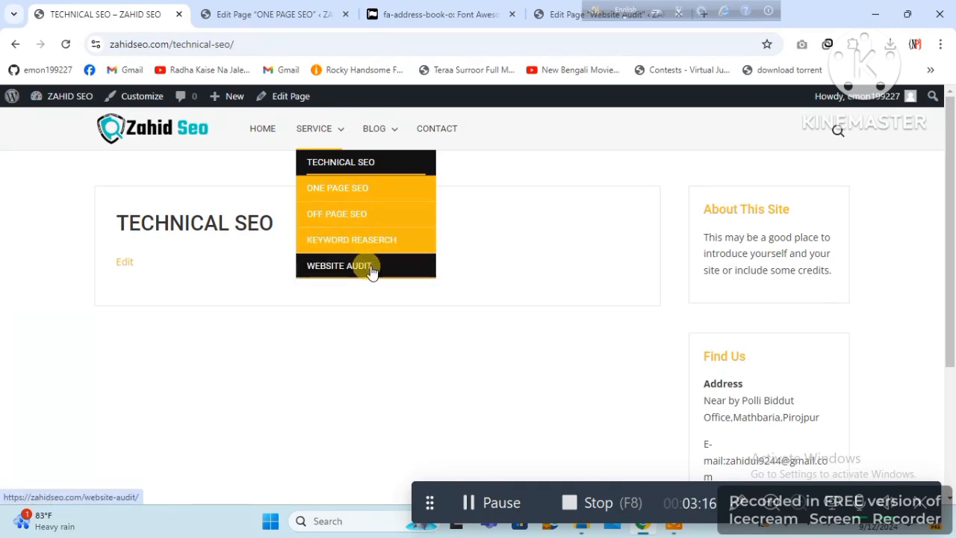
mouse_move(374, 130)
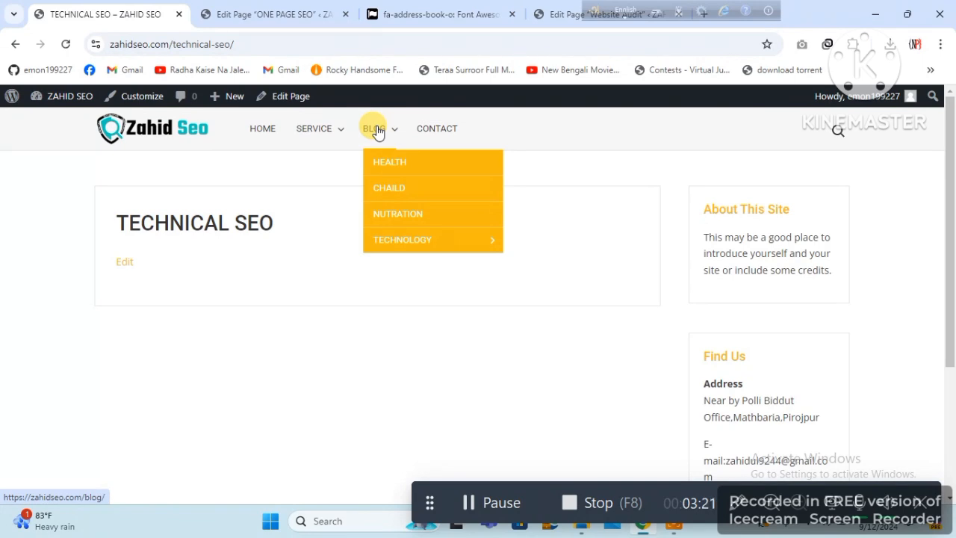
mouse_move(424, 239)
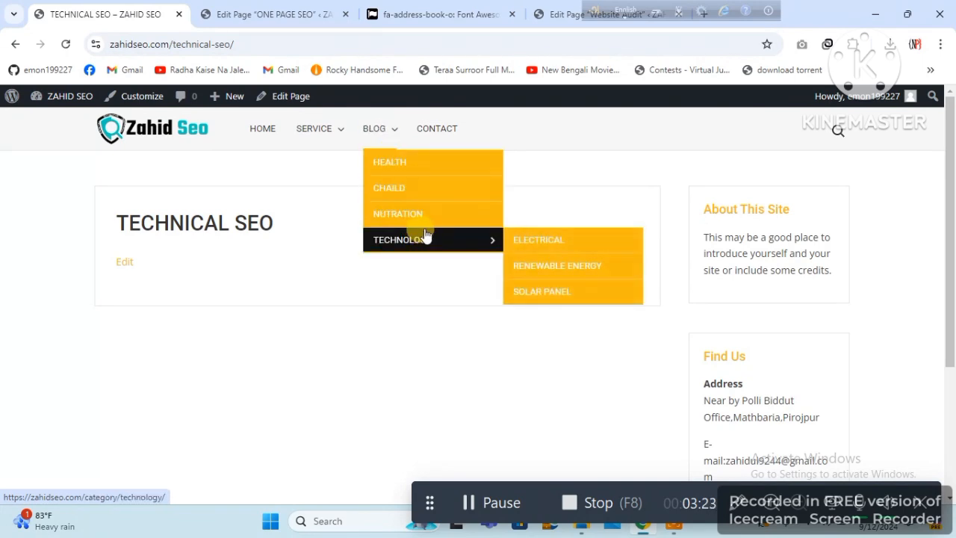
left_click(254, 13)
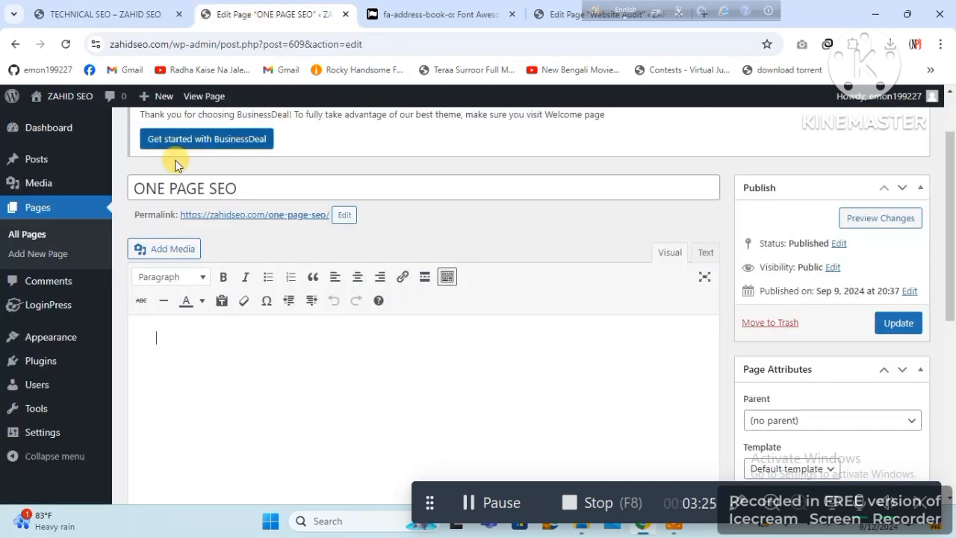
left_click(27, 234)
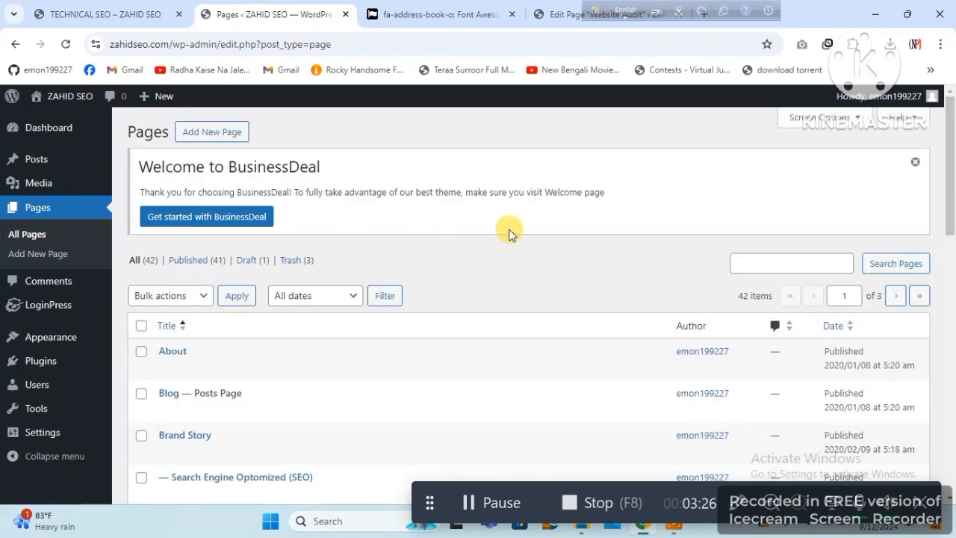
left_click(777, 262)
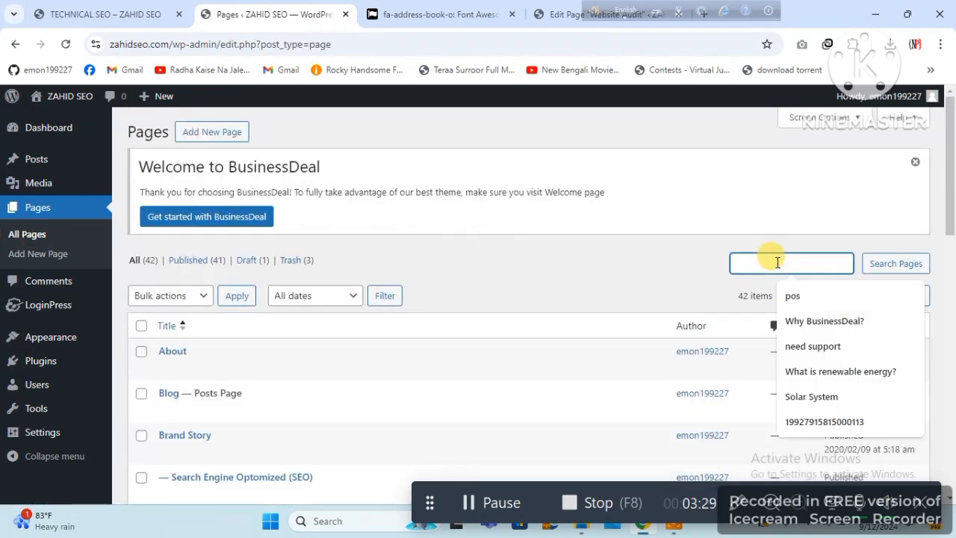
type("h")
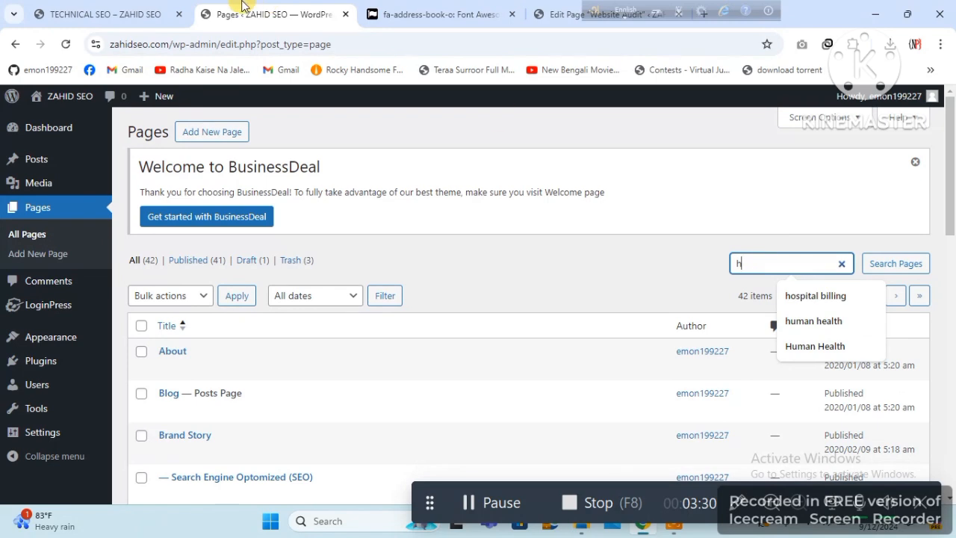
Open the Blog menu's HEALTH category page on the live site and compare it with the list of all posts
left_click(104, 14)
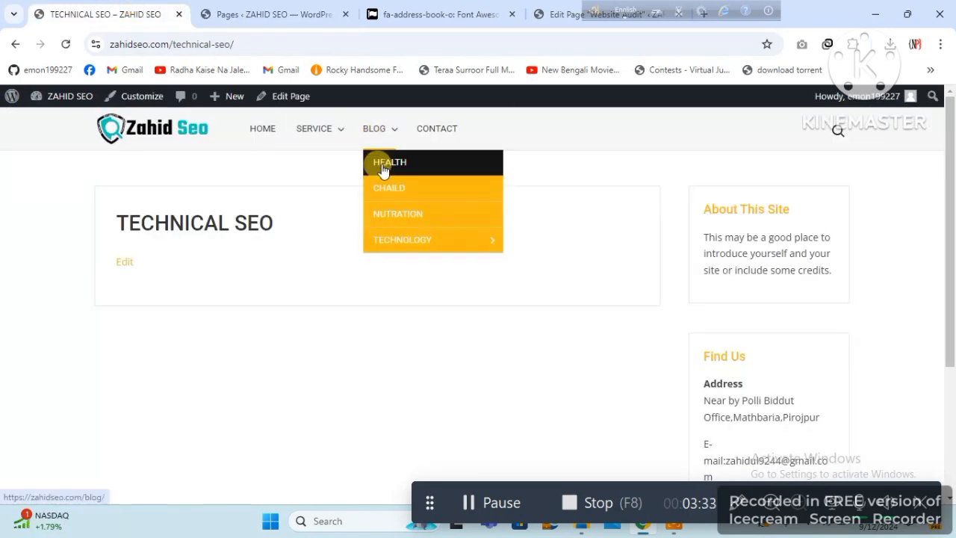
left_click(385, 174)
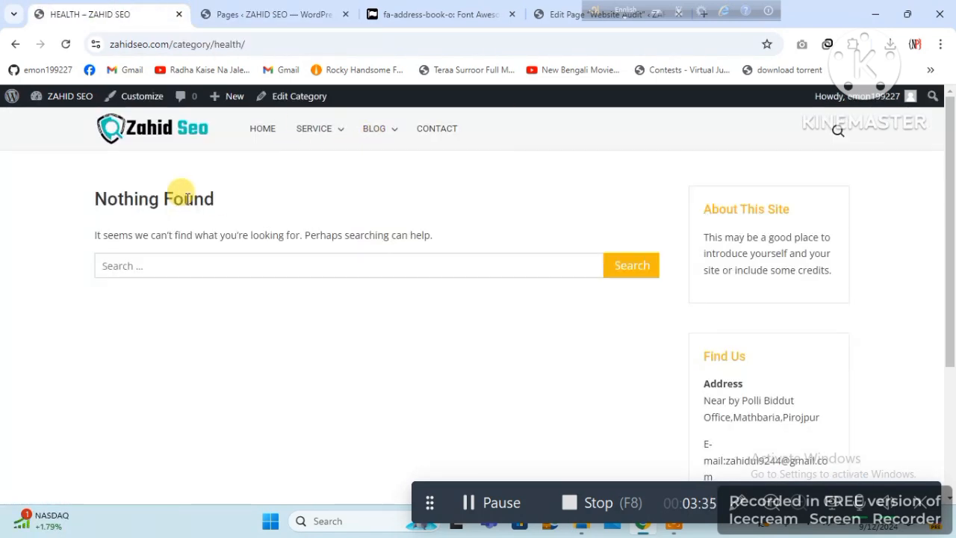
left_click(258, 15)
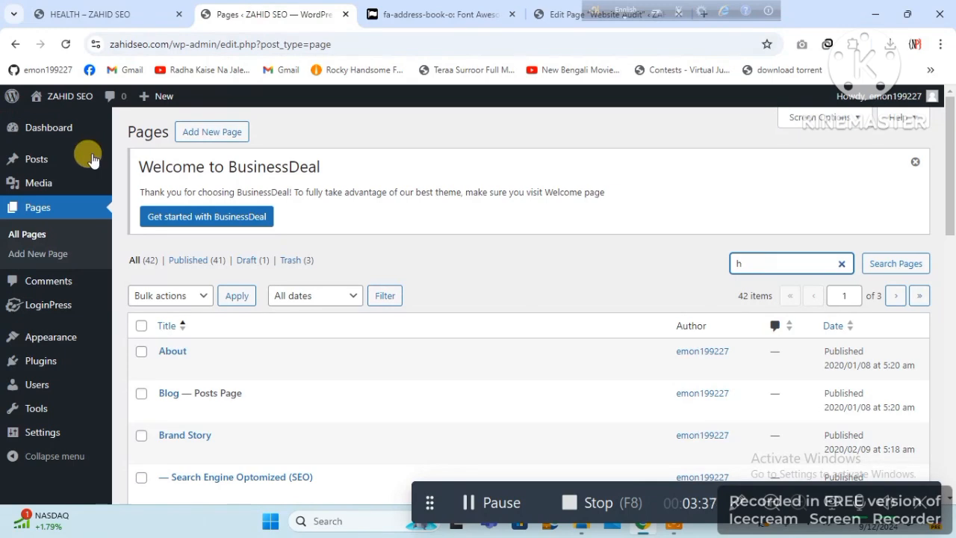
left_click(53, 163)
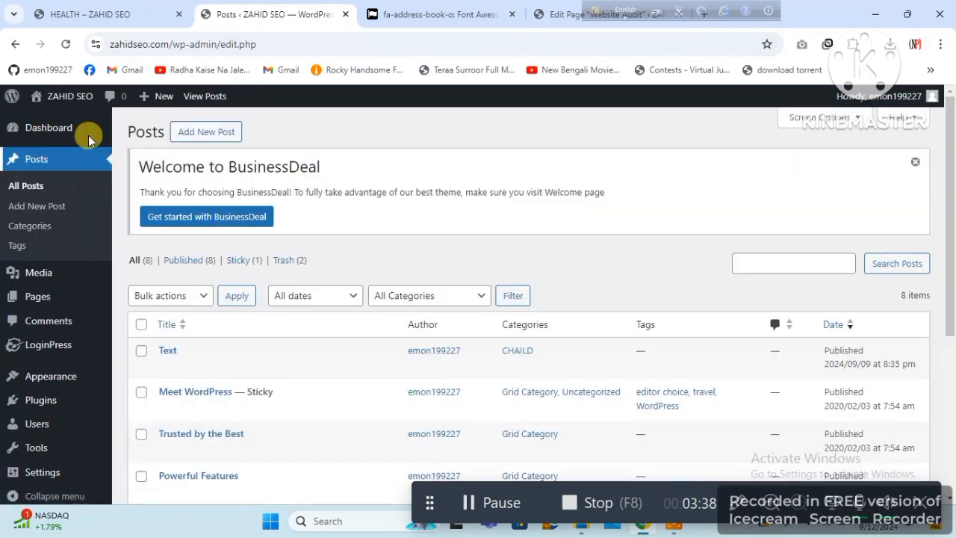
left_click(101, 7)
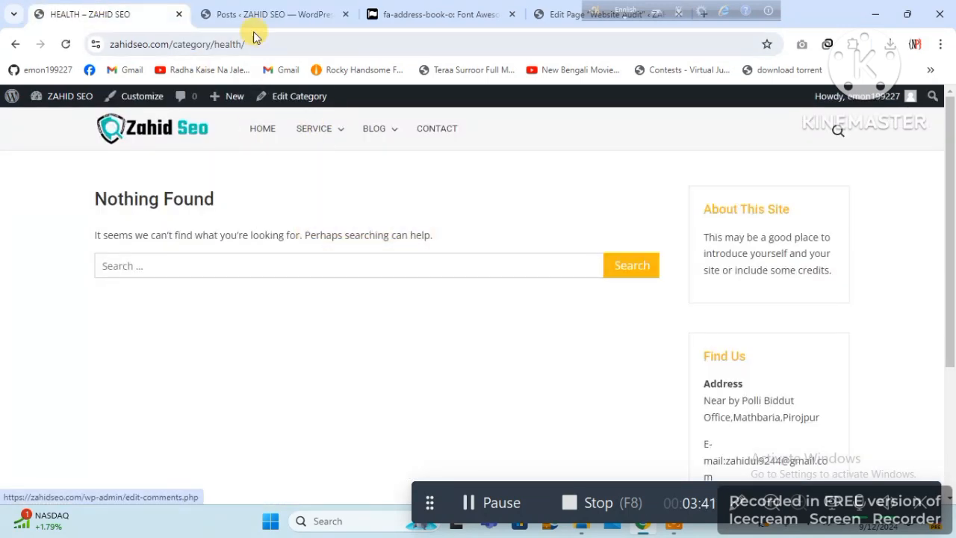
Return to the posts list in the admin area and open the list of post categories
left_click(290, 8)
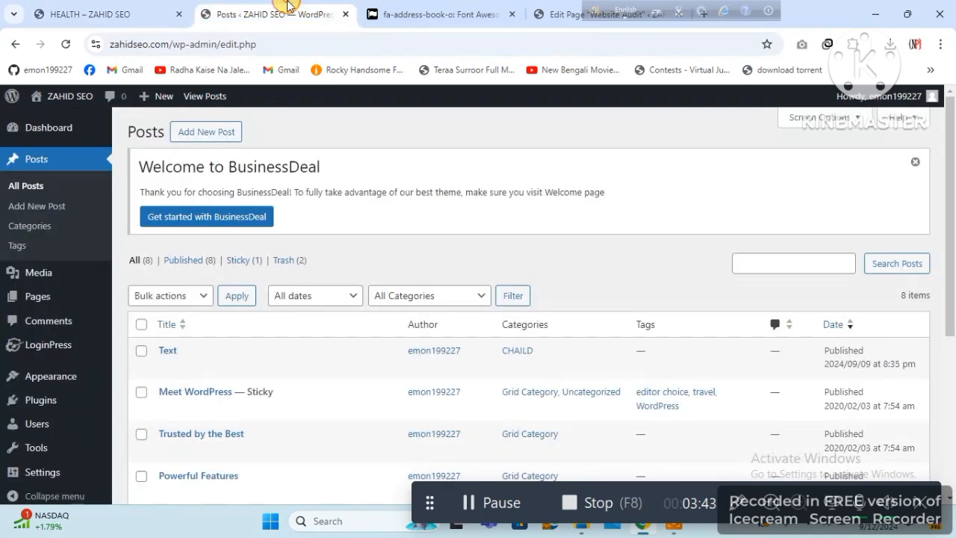
left_click(749, 262)
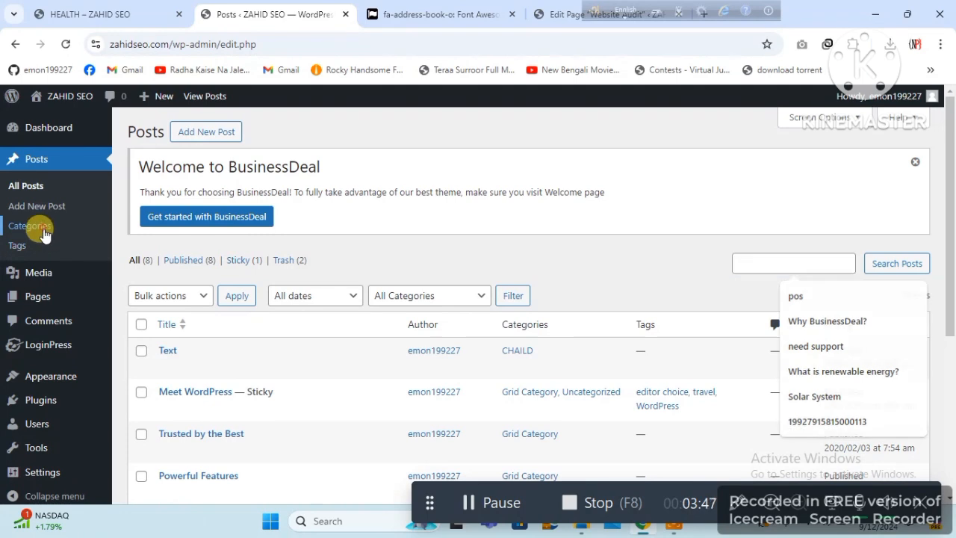
left_click(34, 226)
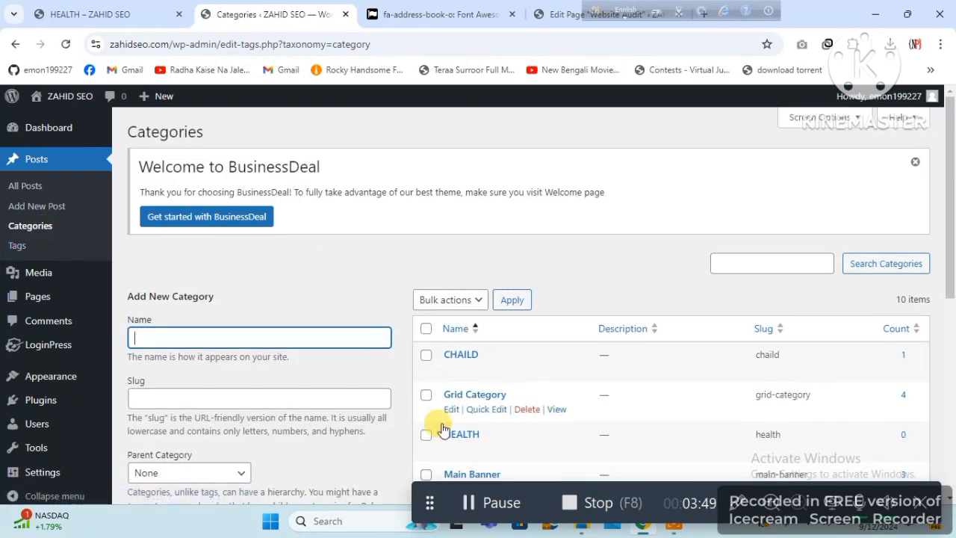
Add a new post from the posts list with the title "test" and the body text "ddd"
left_click(362, 400)
left_click(28, 187)
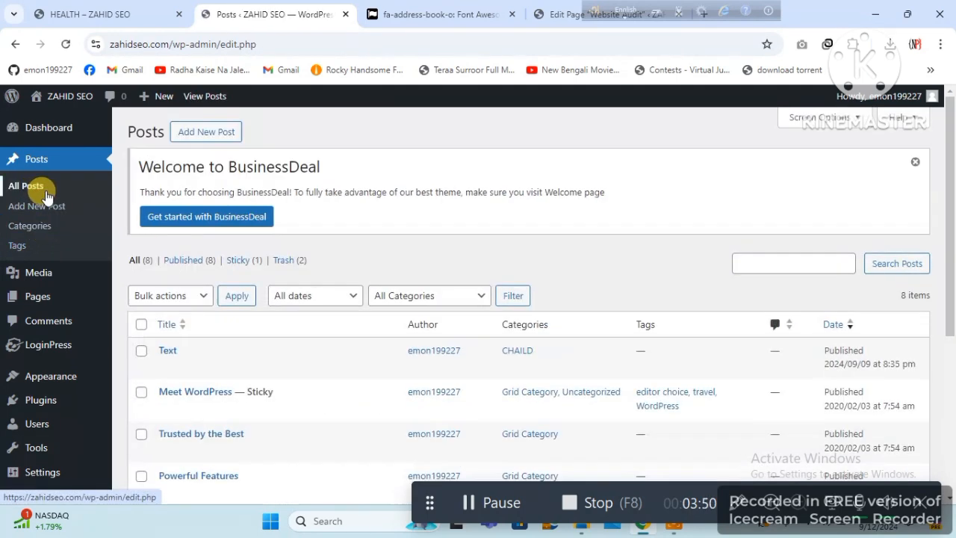
left_click(206, 142)
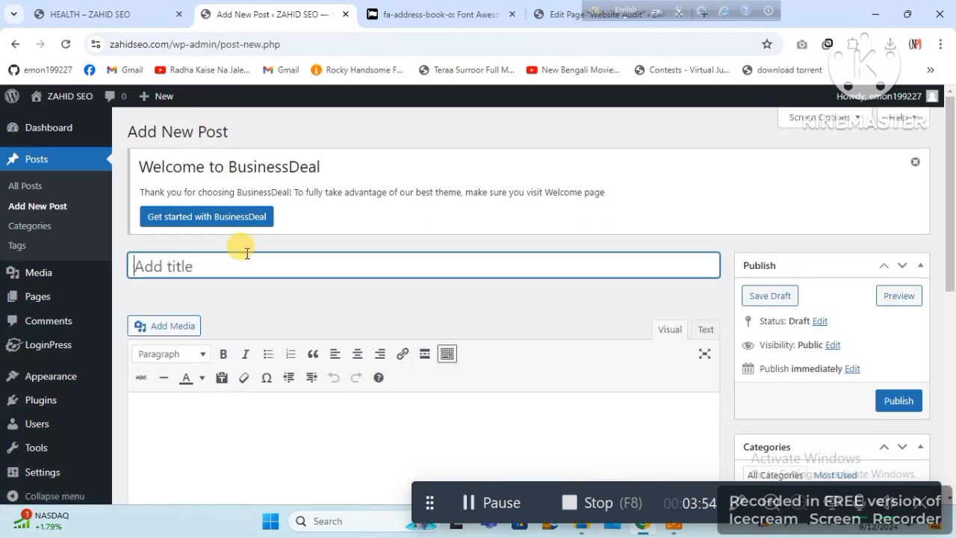
type("test")
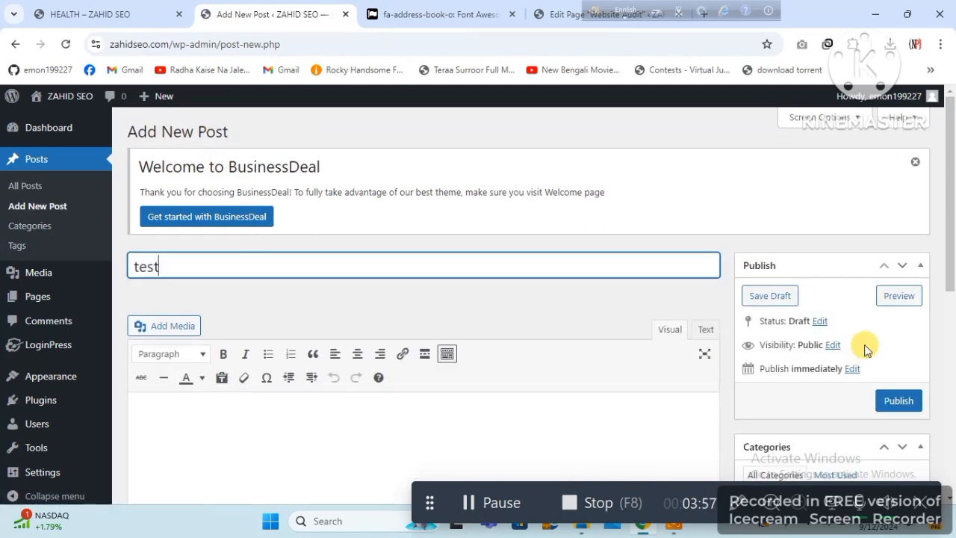
scroll(865, 346, "down", 2)
left_click(579, 375)
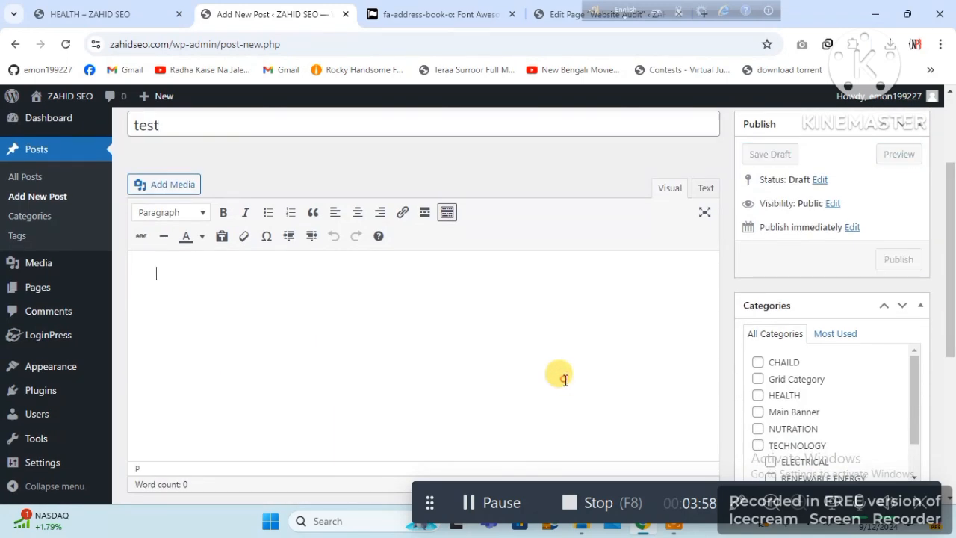
type("ddd")
Upload a QR code image from the Downloads folder and insert it into the post body
left_click(169, 185)
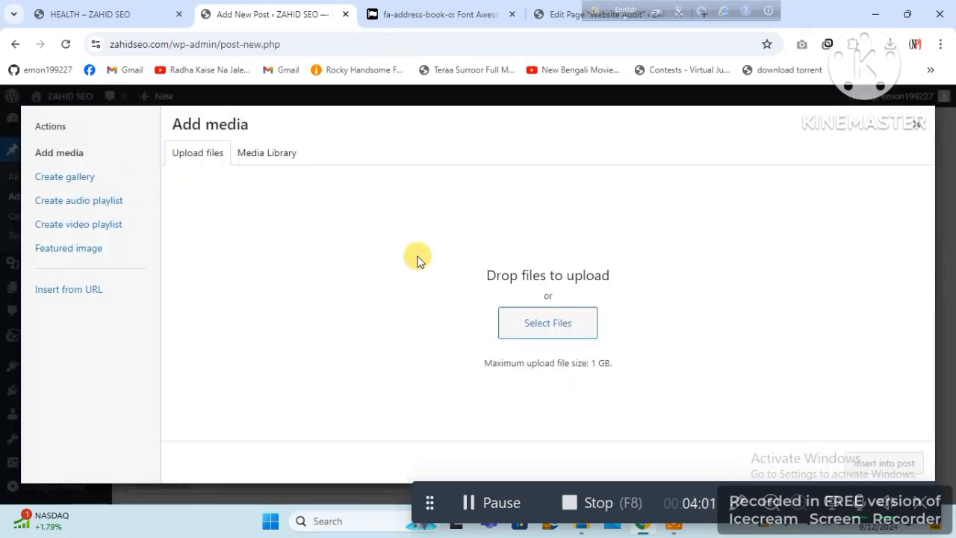
left_click(513, 322)
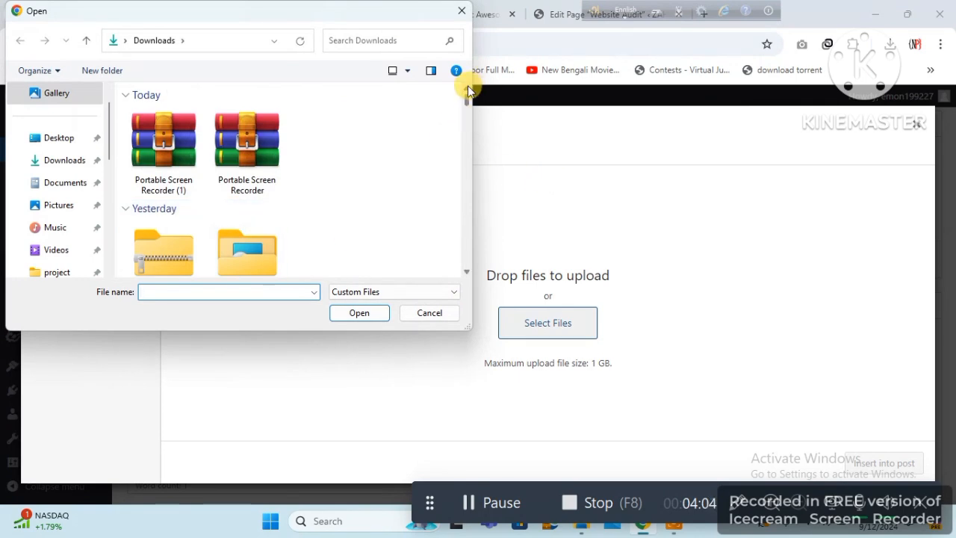
left_click_drag(468, 98, 470, 109)
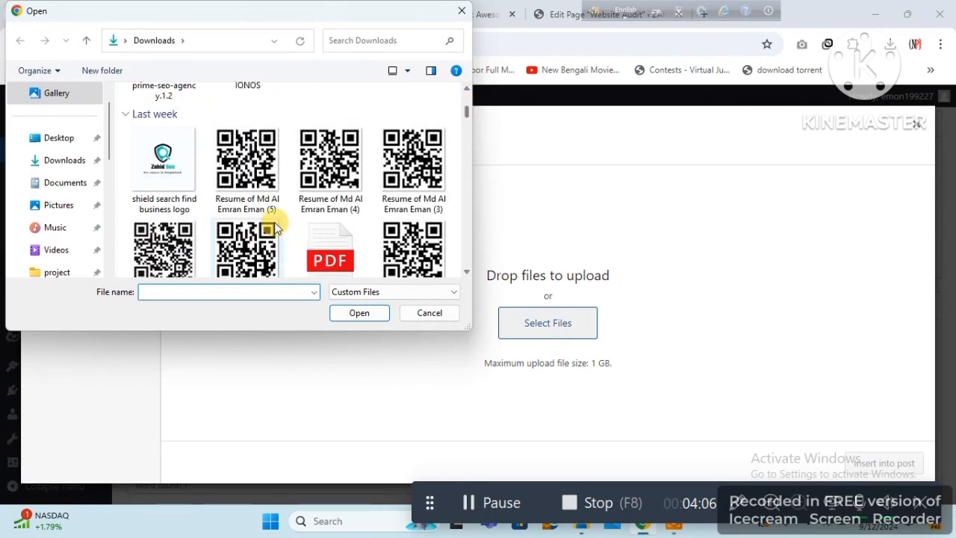
double_click(240, 170)
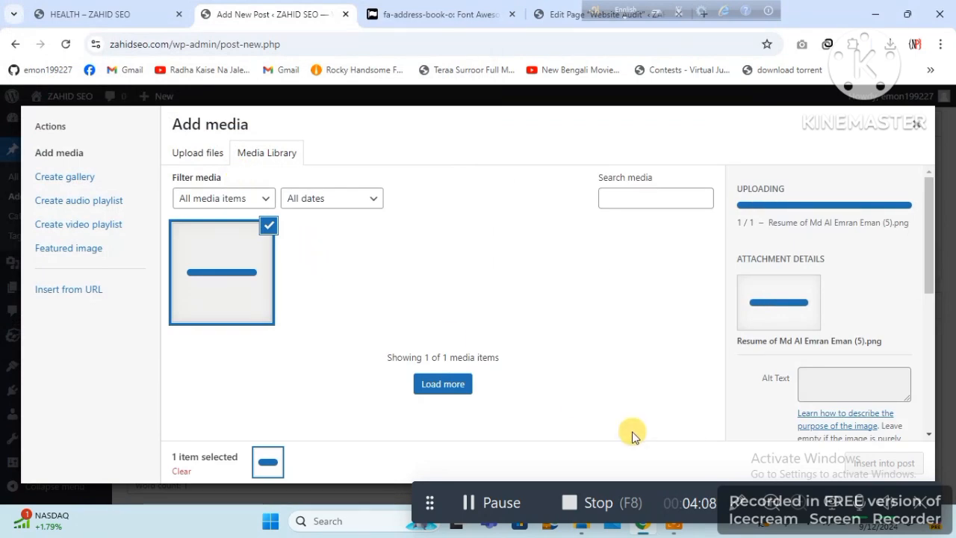
left_click(864, 463)
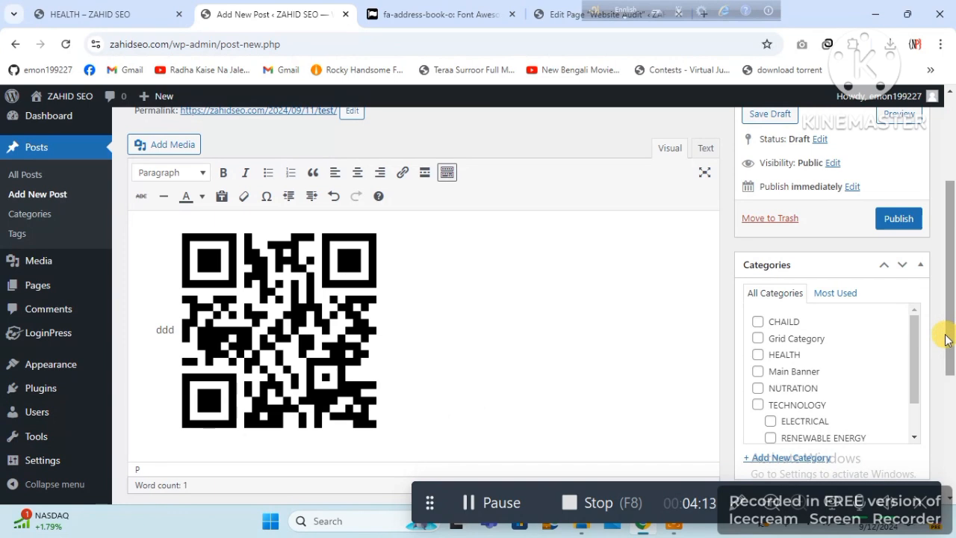
Publish the post under the HEALTH category and check it on the live site's HEALTH blog page
left_click(760, 355)
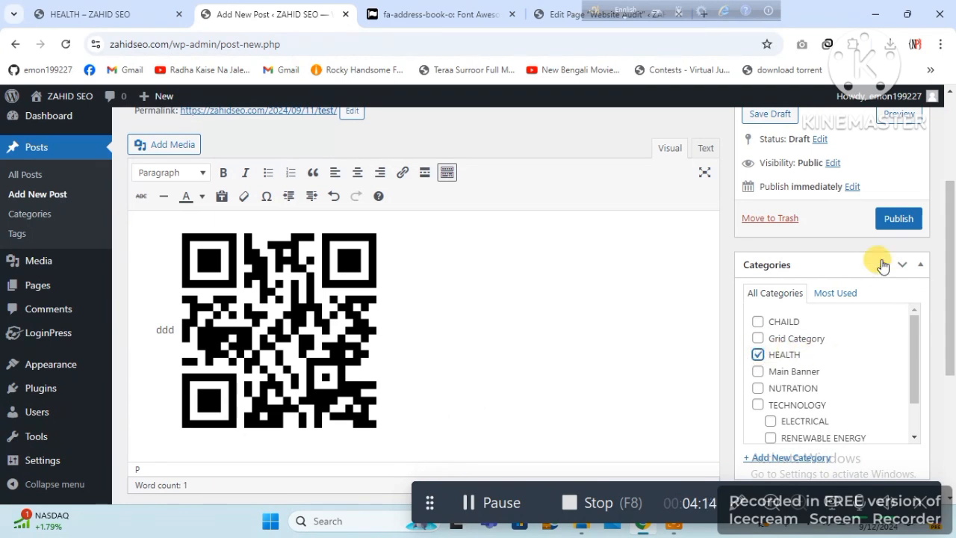
left_click(897, 221)
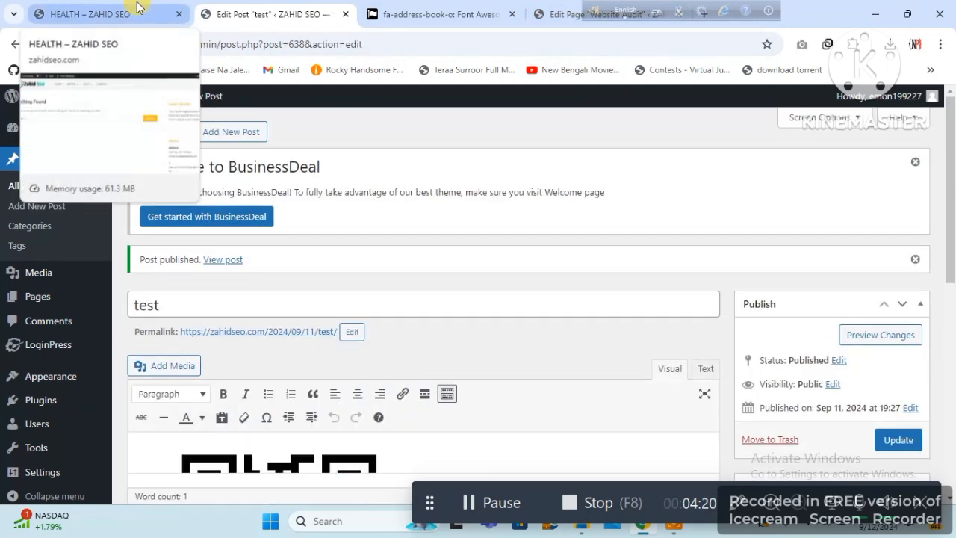
left_click(137, 9)
mouse_move(313, 131)
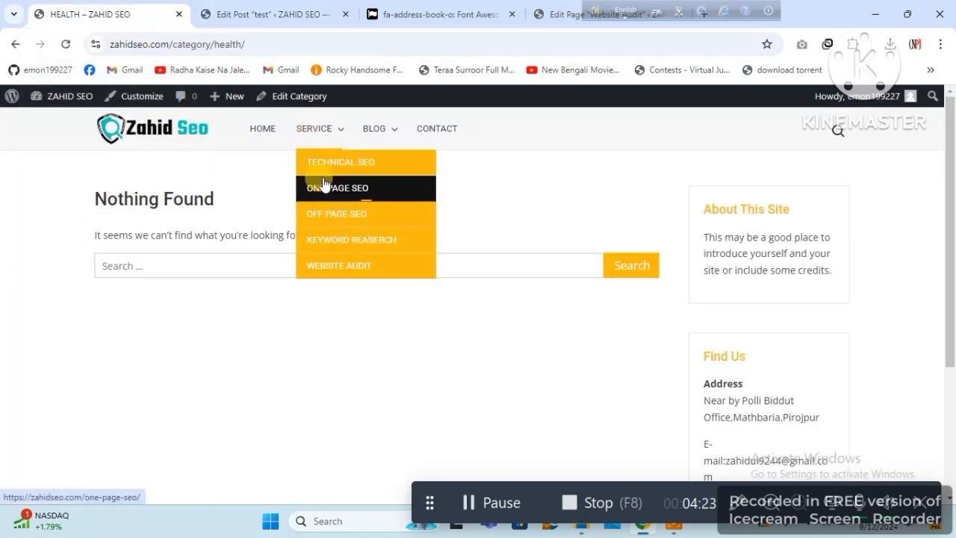
mouse_move(378, 142)
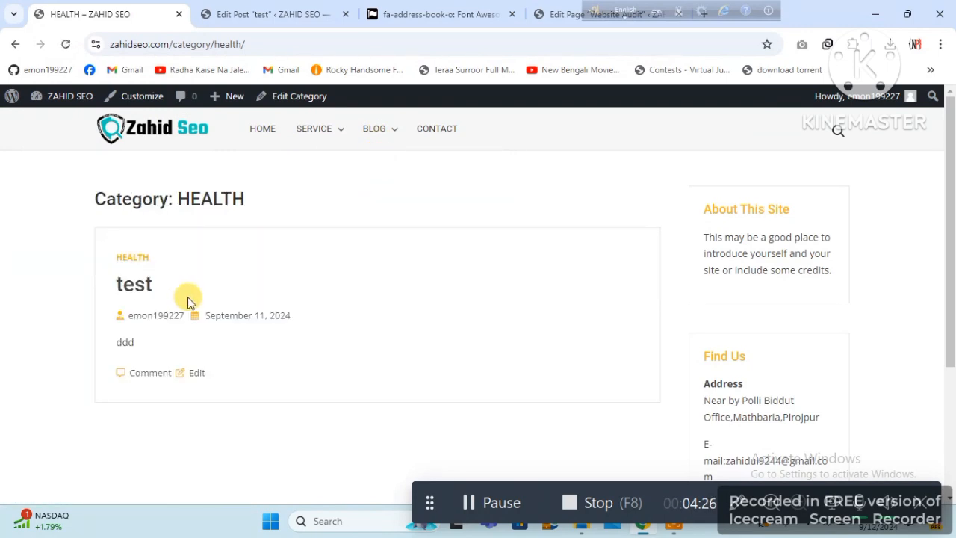
Move the "test" post to the trash from the posts list and look over the live site's Blog menu
left_click(281, 6)
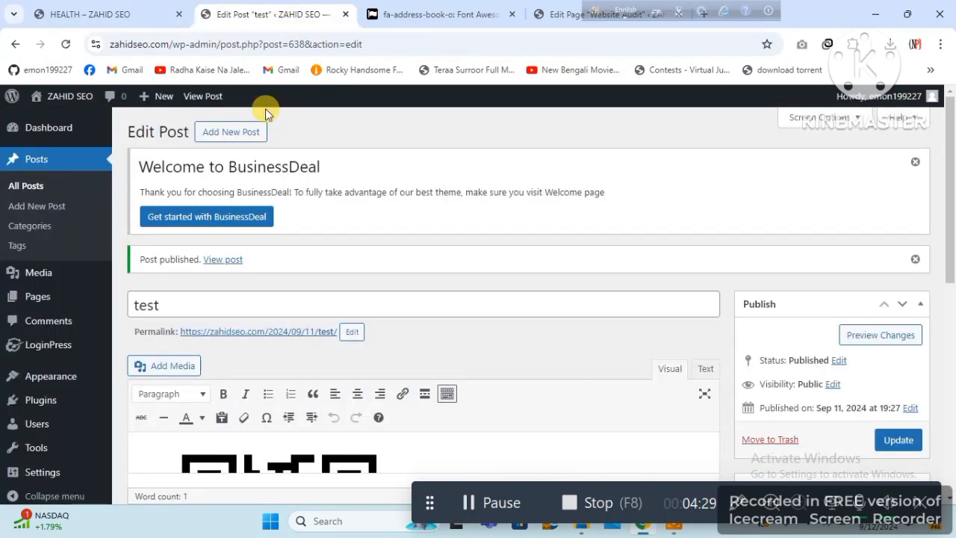
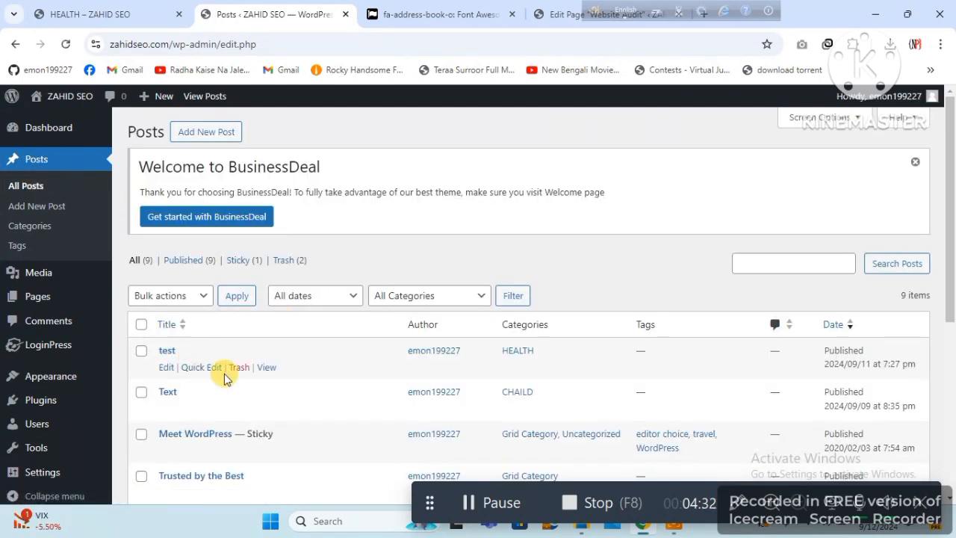
left_click(239, 368)
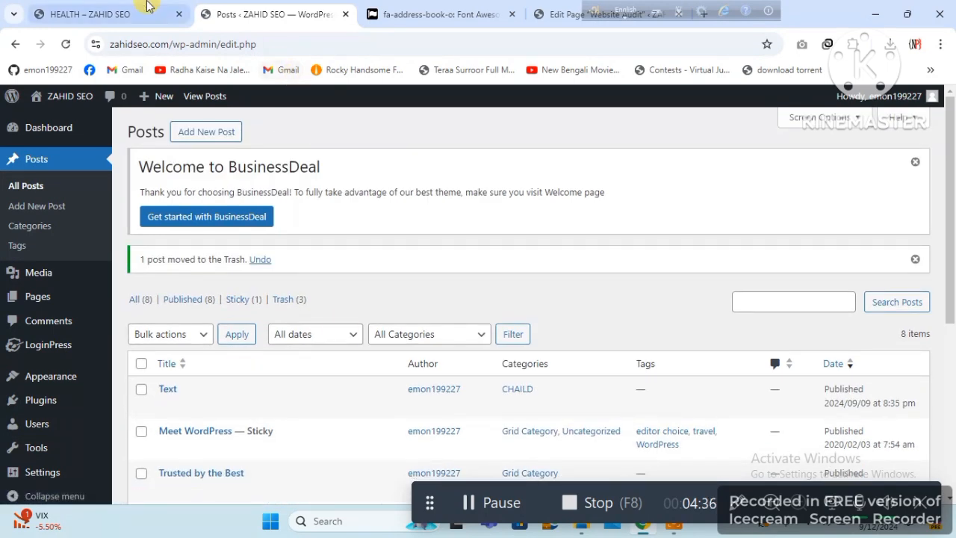
left_click(148, 8)
left_click(320, 6)
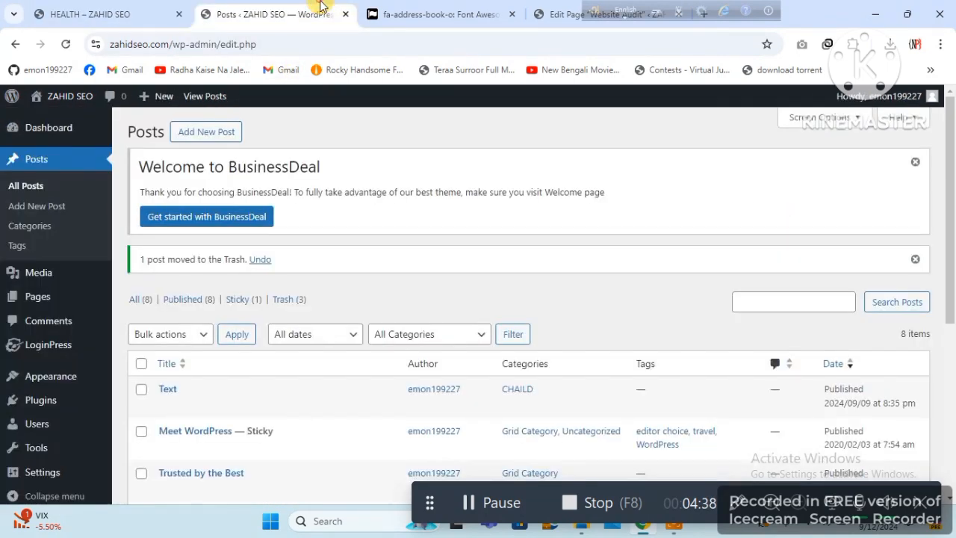
left_click(155, 6)
mouse_move(399, 146)
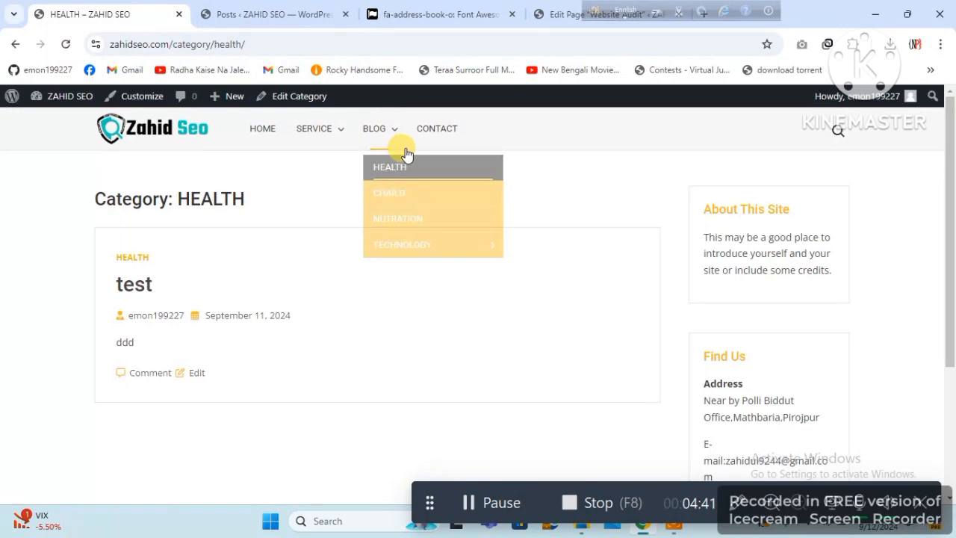
mouse_move(412, 243)
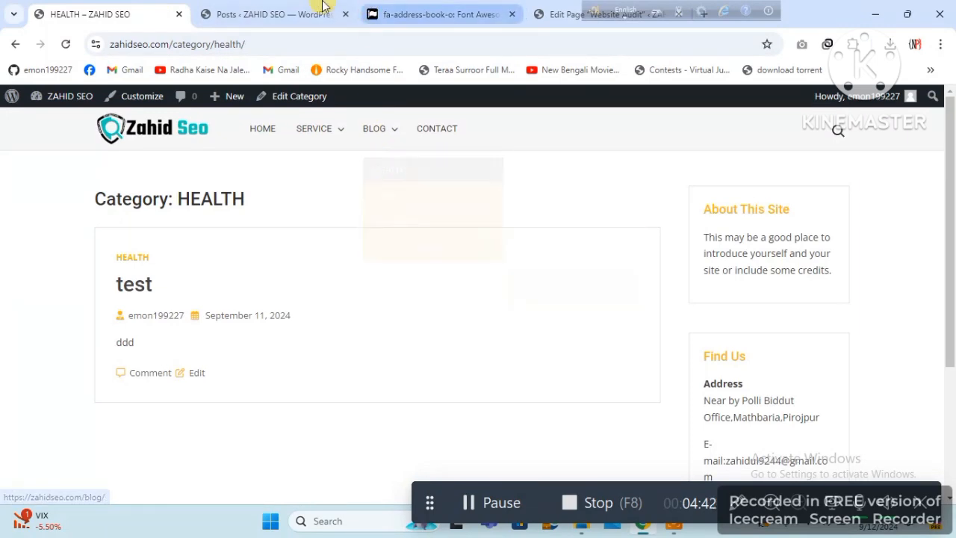
Leave the Website Audit page editor and look through the list of all posts and the list of post categories
left_click(549, 8)
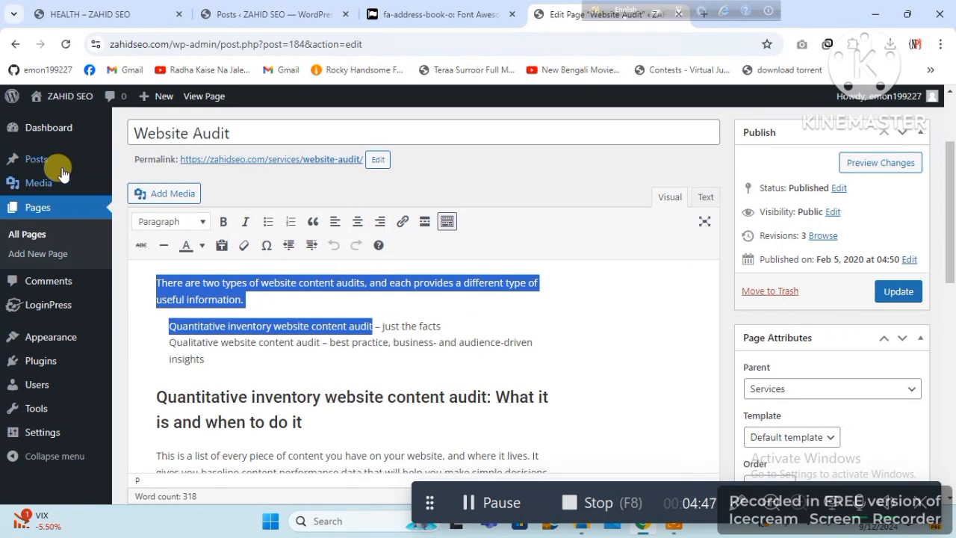
mouse_move(63, 160)
left_click(133, 160)
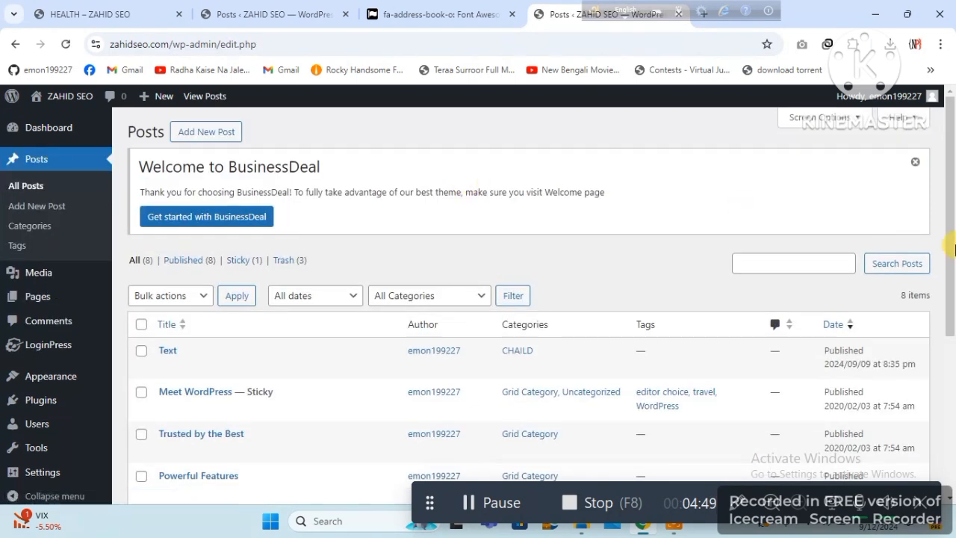
scroll(953, 249, "down", 2)
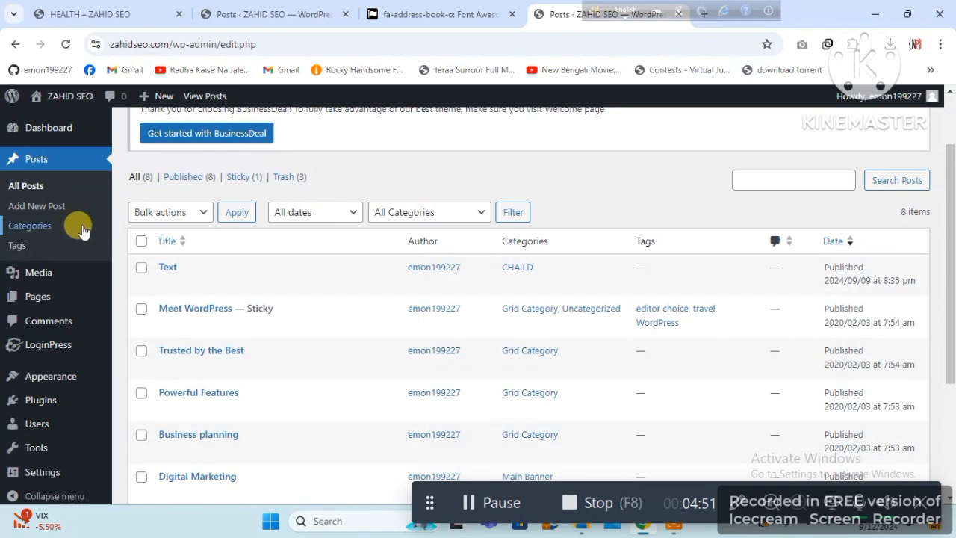
left_click(83, 229)
scroll(953, 218, "down", 1)
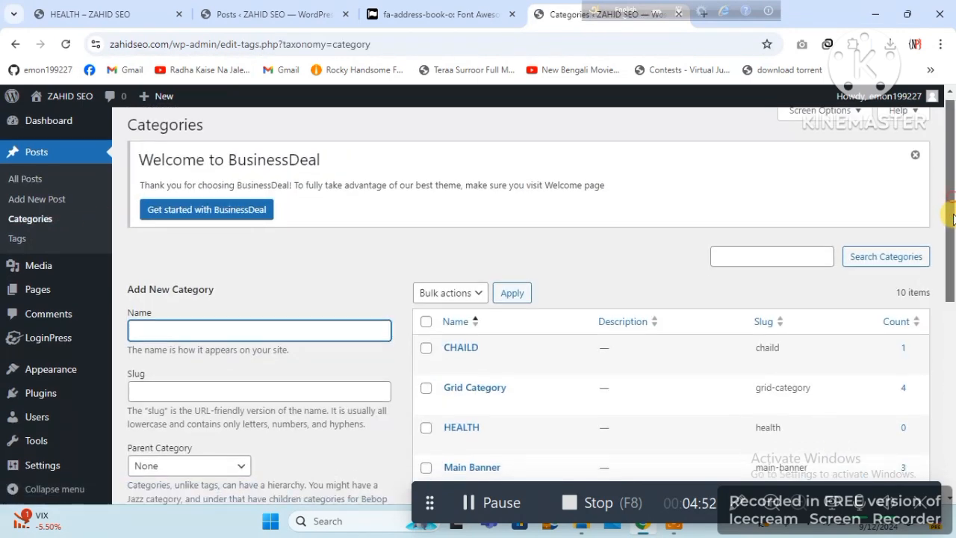
mouse_move(953, 218)
left_mouse_down()
mouse_move(940, 416)
mouse_move(952, 266)
left_mouse_up()
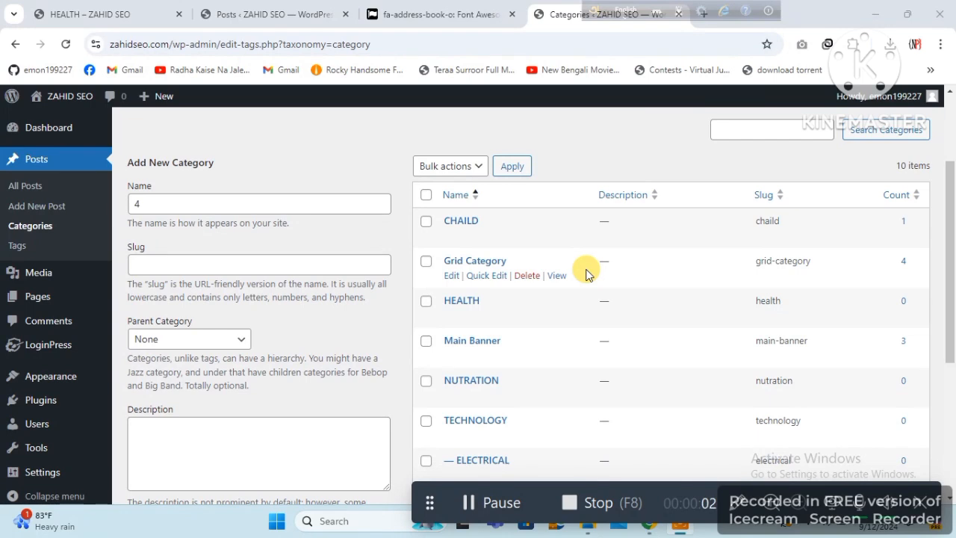
Open the Contact page on the live site and look through its location map and contact details
left_click(120, 14)
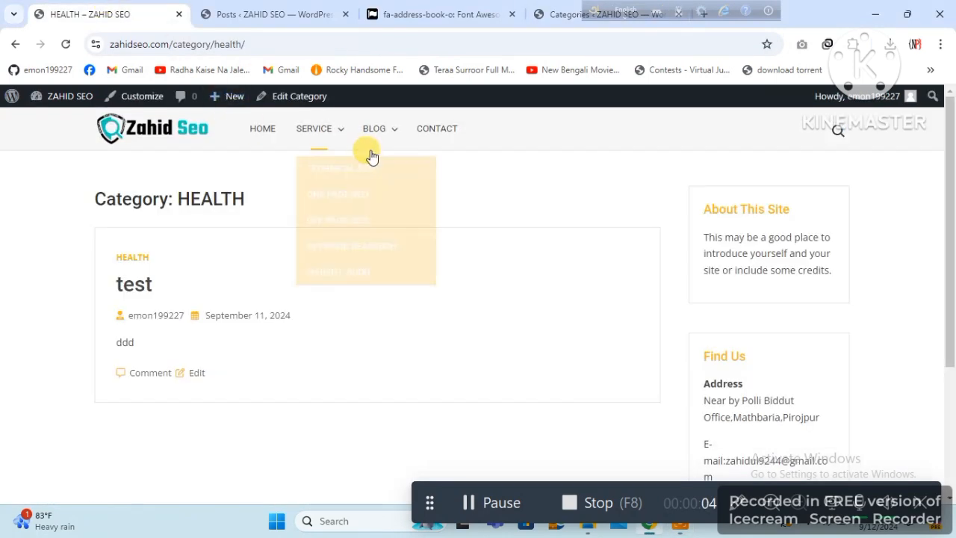
mouse_move(383, 144)
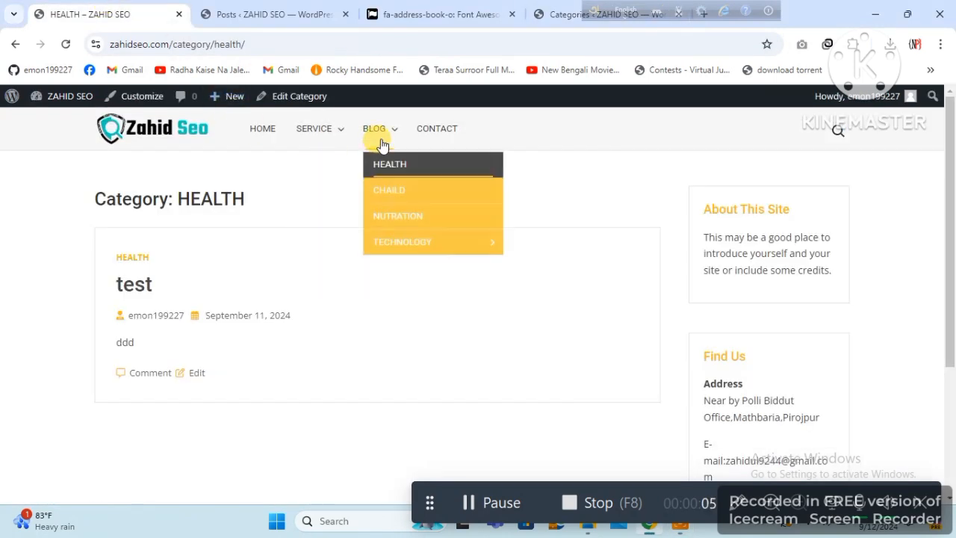
left_click(439, 131)
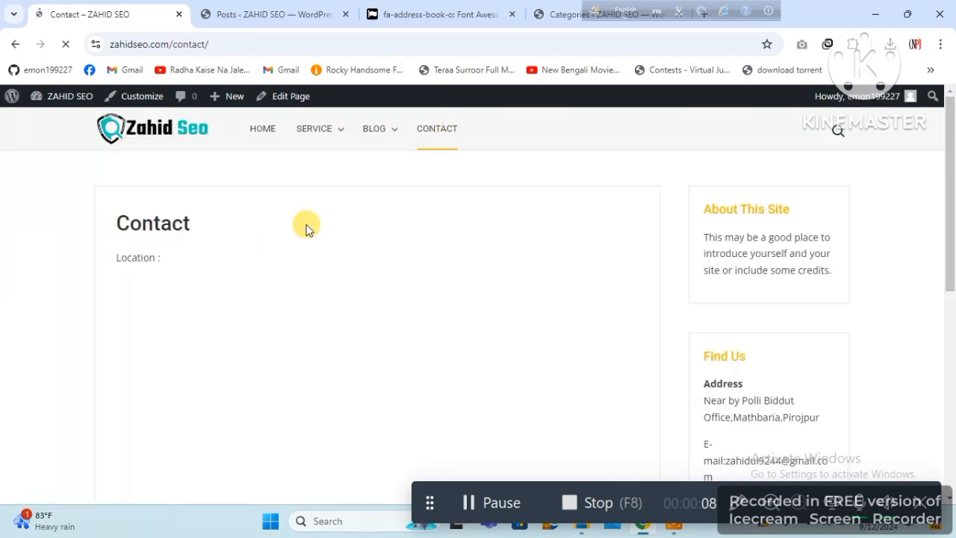
left_click_drag(950, 207, 953, 357)
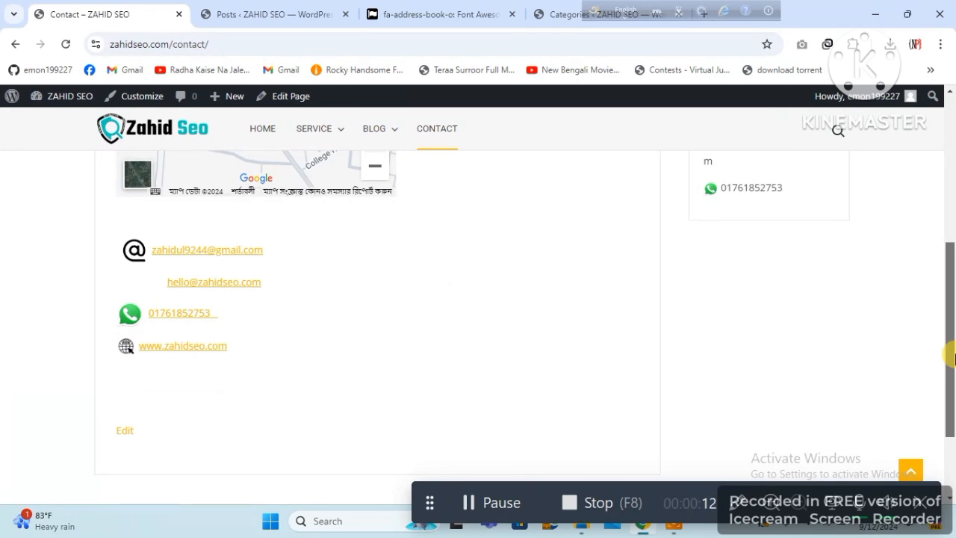
Search all pages for "contact", open the Contact page for editing and look over its embedded location map
left_click(241, 10)
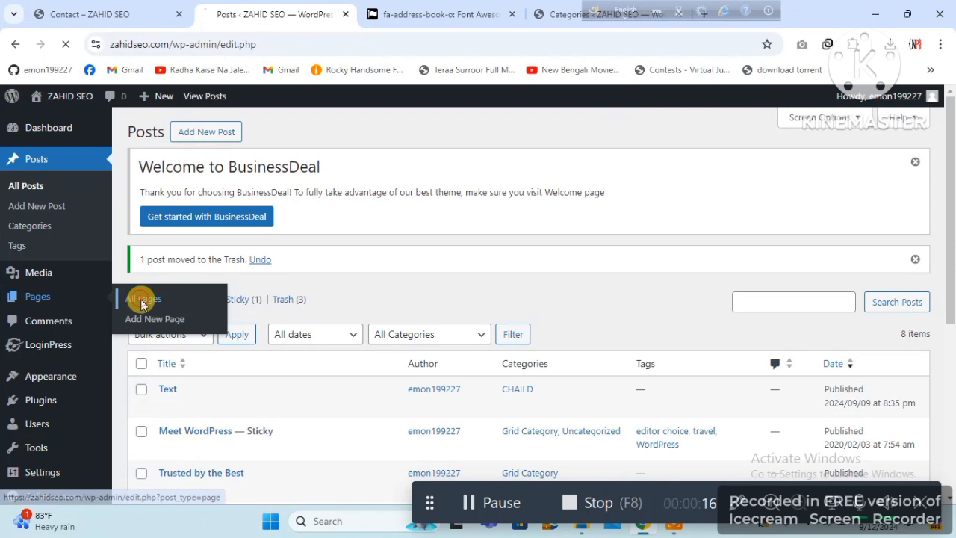
left_click(139, 299)
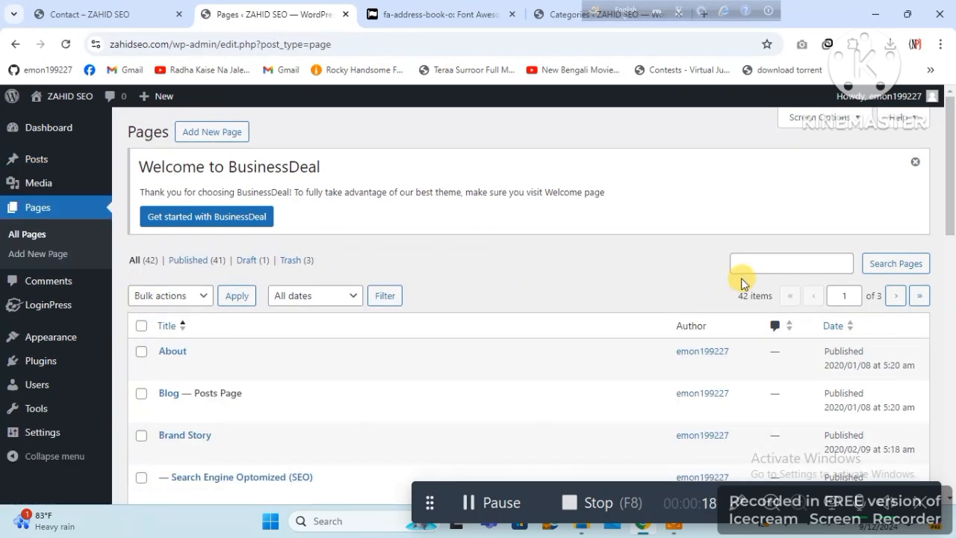
left_click(763, 266)
type("contact")
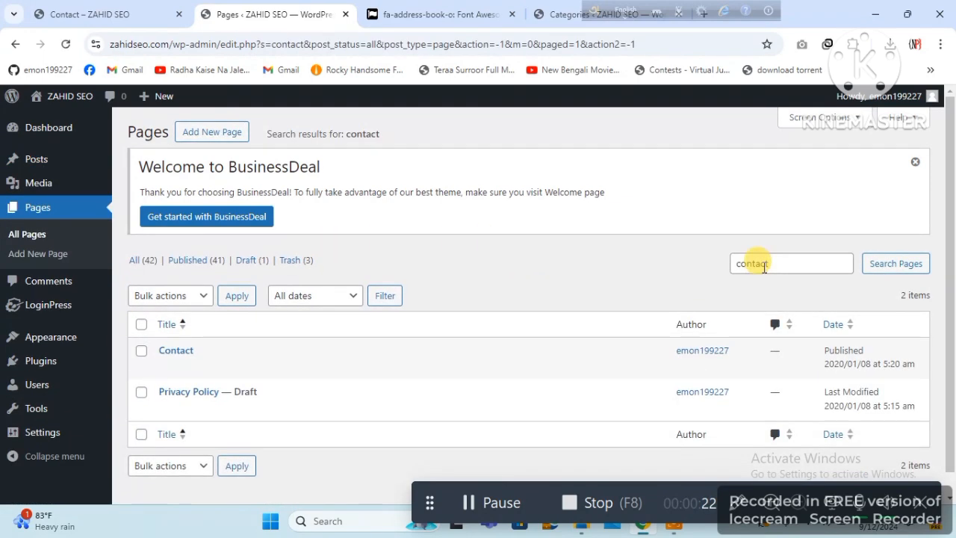
mouse_move(162, 351)
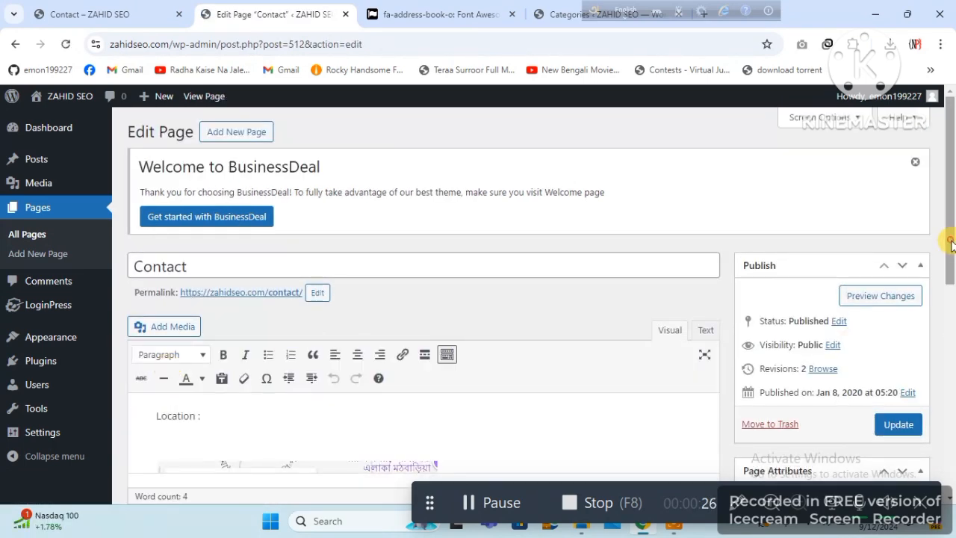
left_click_drag(951, 243, 950, 328)
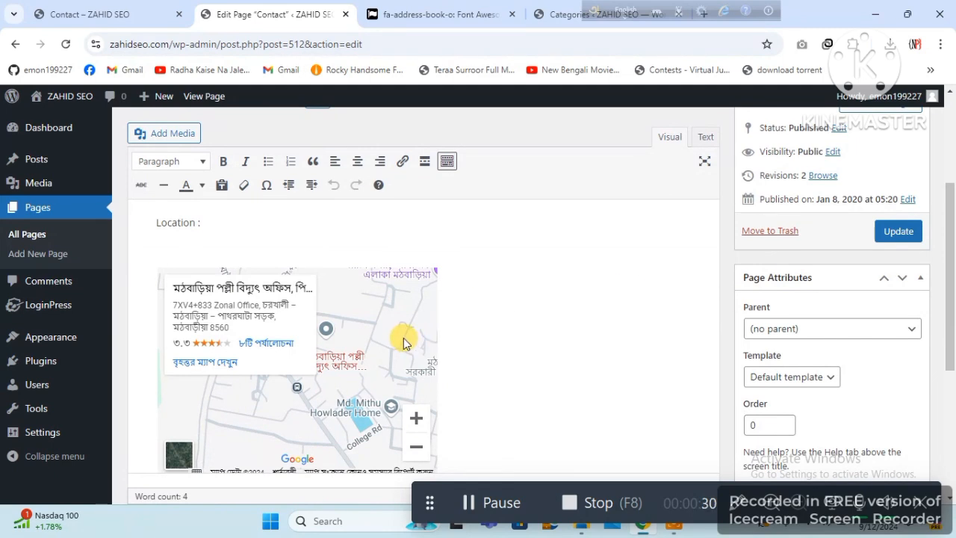
Search the web for "map" in a new browser tab and open Google Maps from the results
key("ctrl+t")
type("mapo")
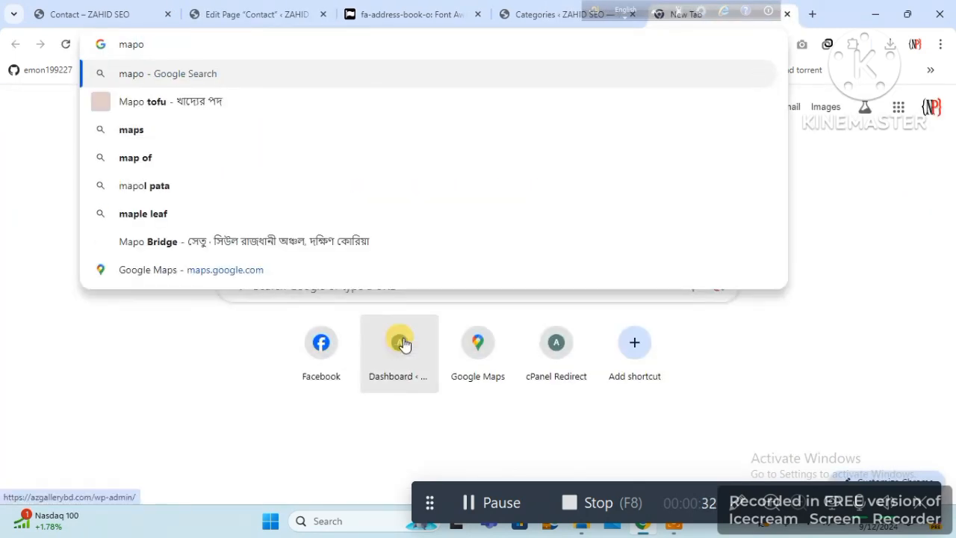
key("BackSpace")
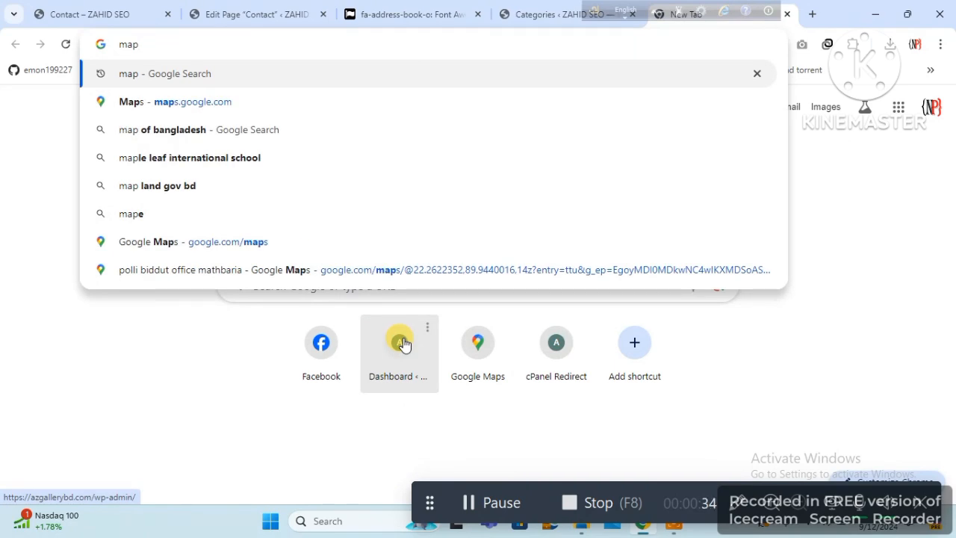
key("Return")
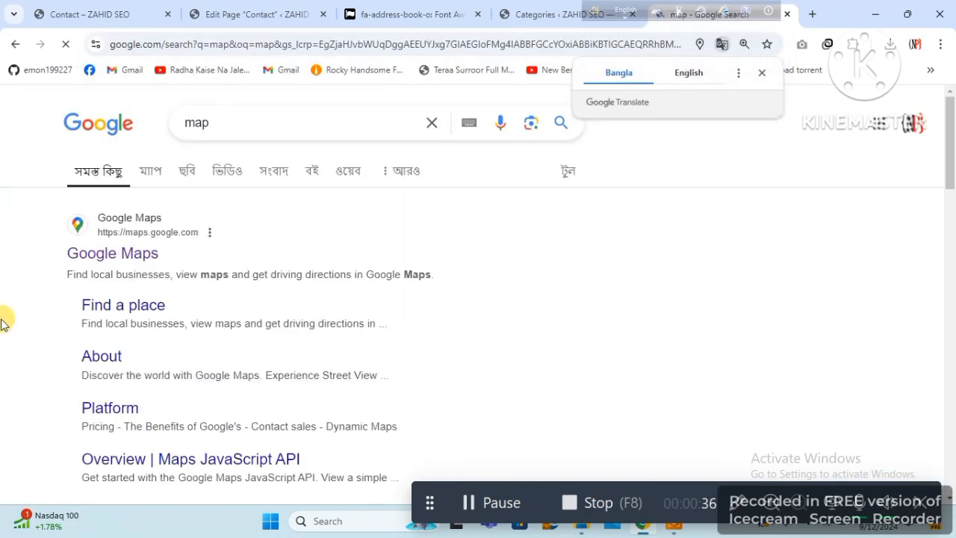
left_click(104, 254)
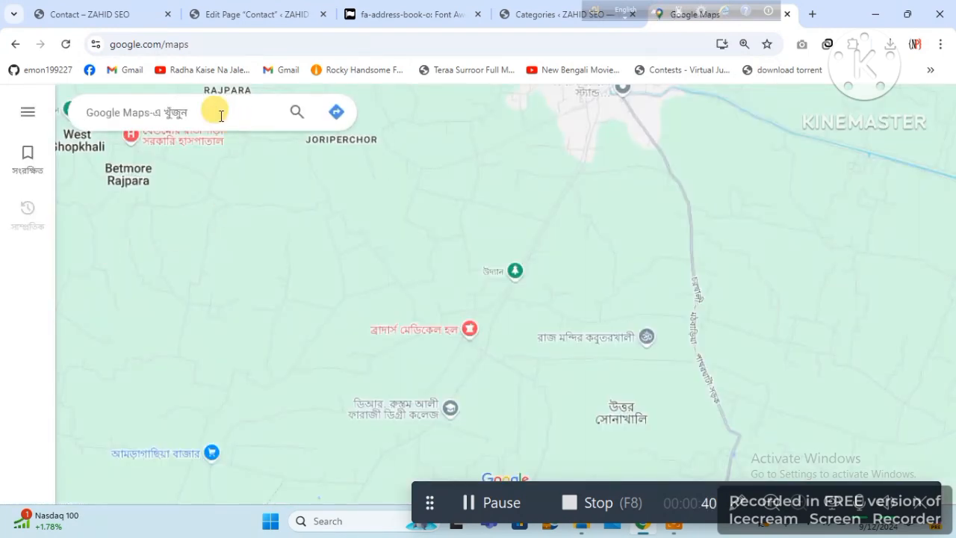
Search the map for "sonakhali" and open the details of the place ব্রাদার্স মেডিকেল হল
type("sonakhali")
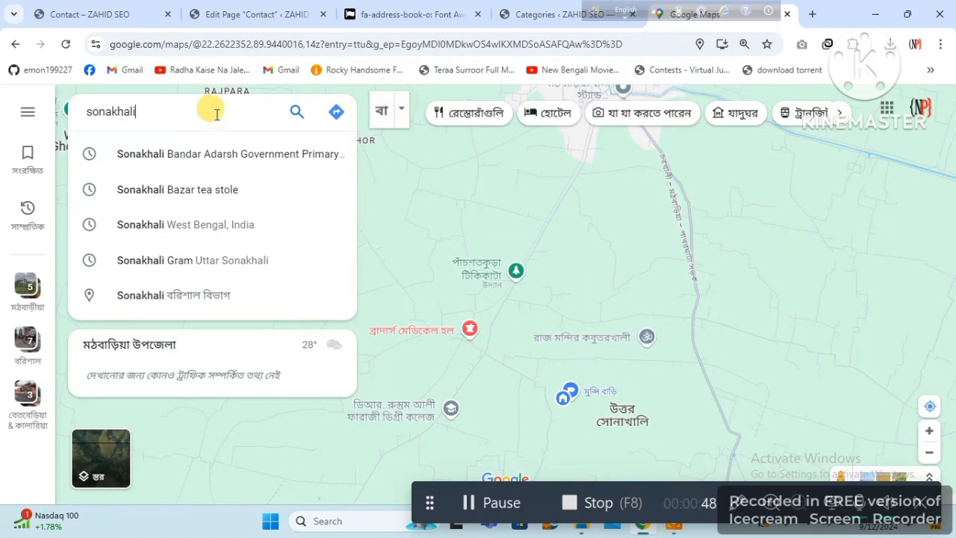
key("Down")
key("Down")
key("Return")
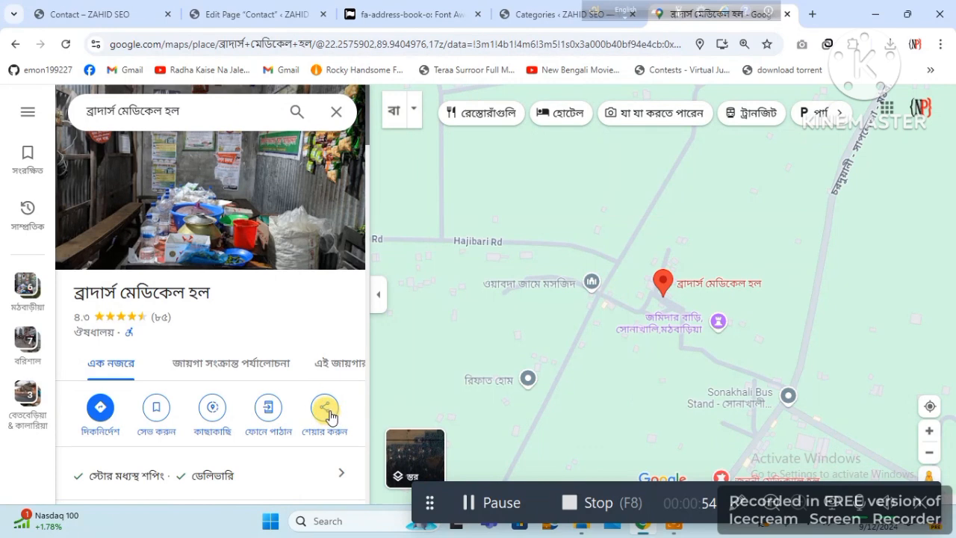
Copy the HTML embed code for sharing this place's map, with the map size set to small (ছোট)
left_click(327, 411)
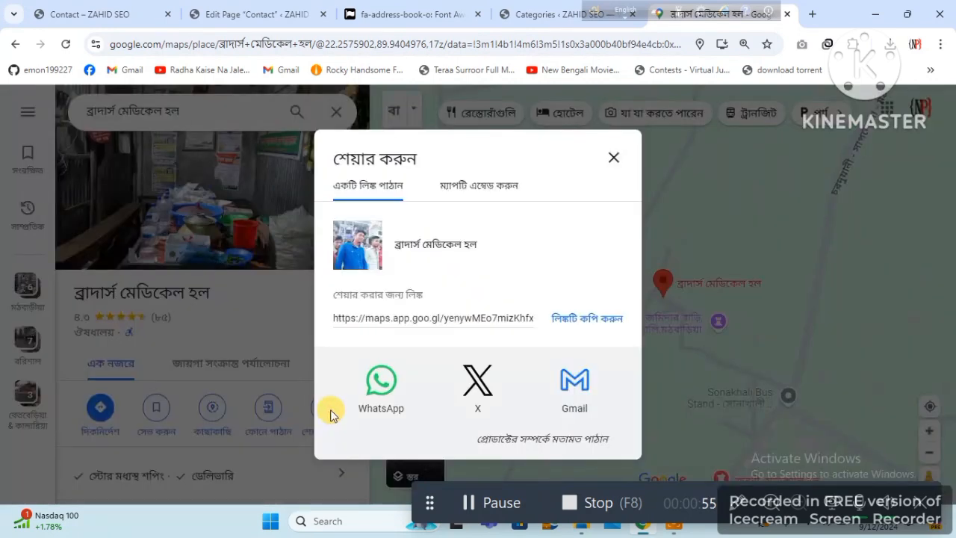
left_click(479, 185)
left_click(286, 186)
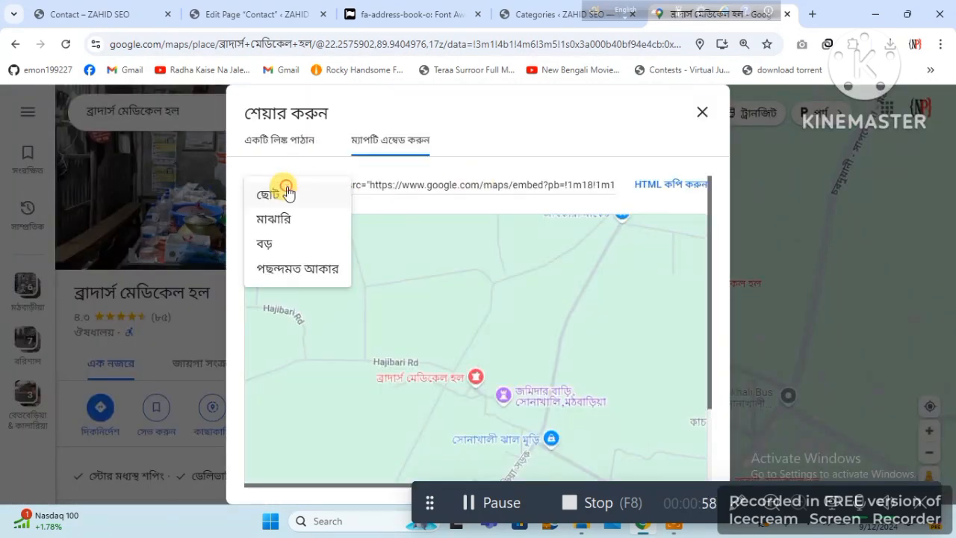
left_click(277, 196)
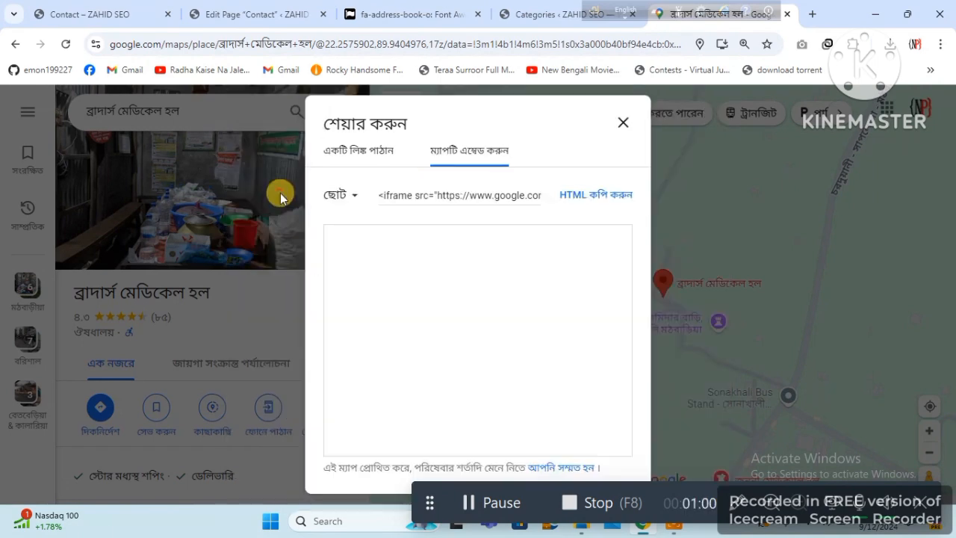
left_click(597, 196)
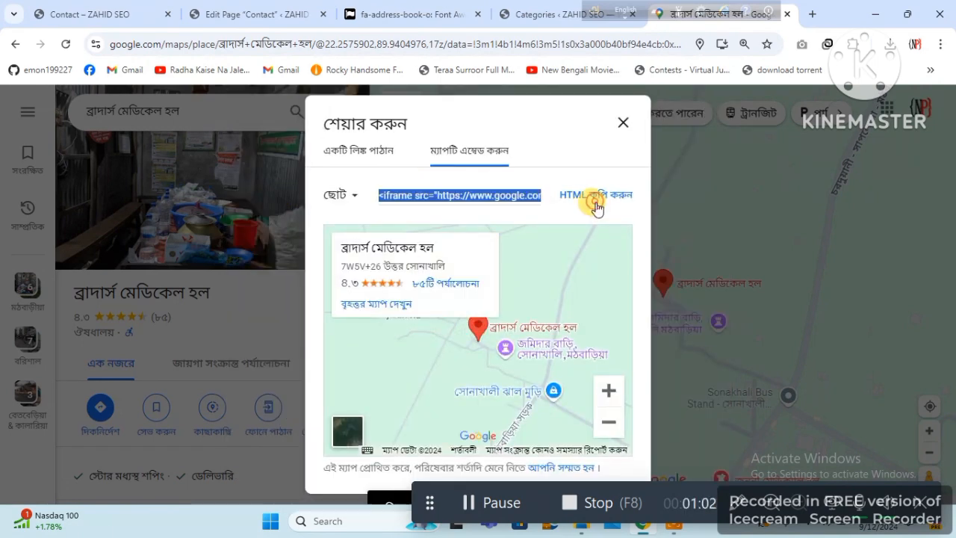
Insert the copied map code above "Location :" in the Contact page's HTML, then delete the new map in the visual view
left_click(129, 15)
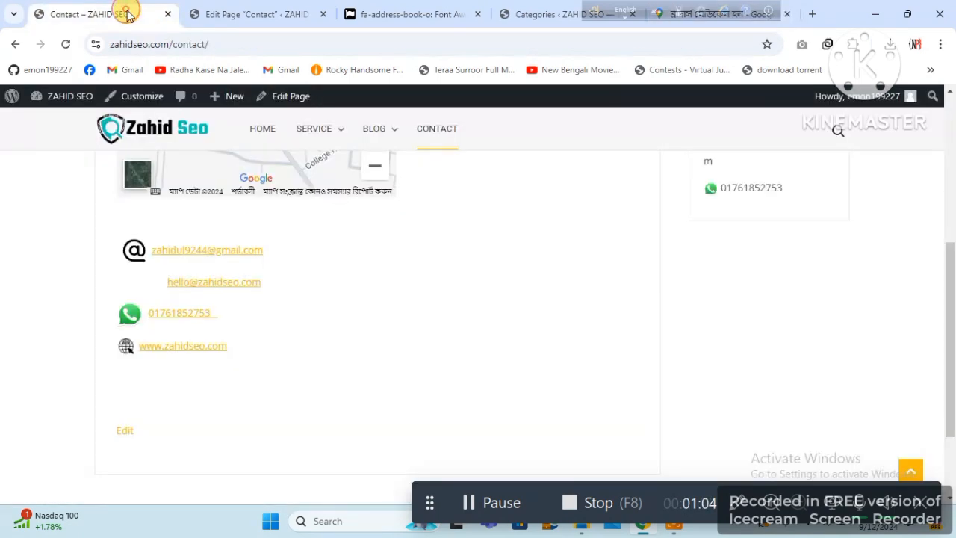
left_click(254, 14)
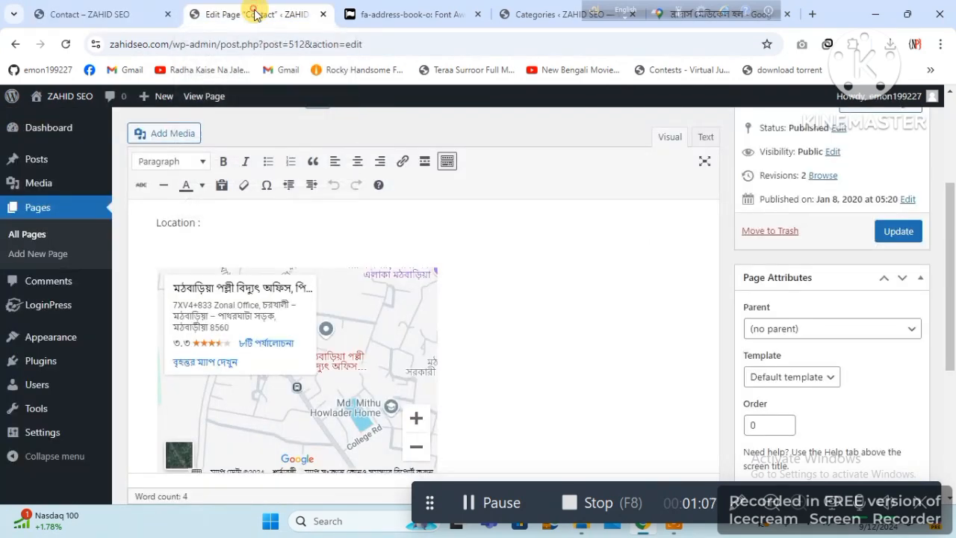
left_click(704, 137)
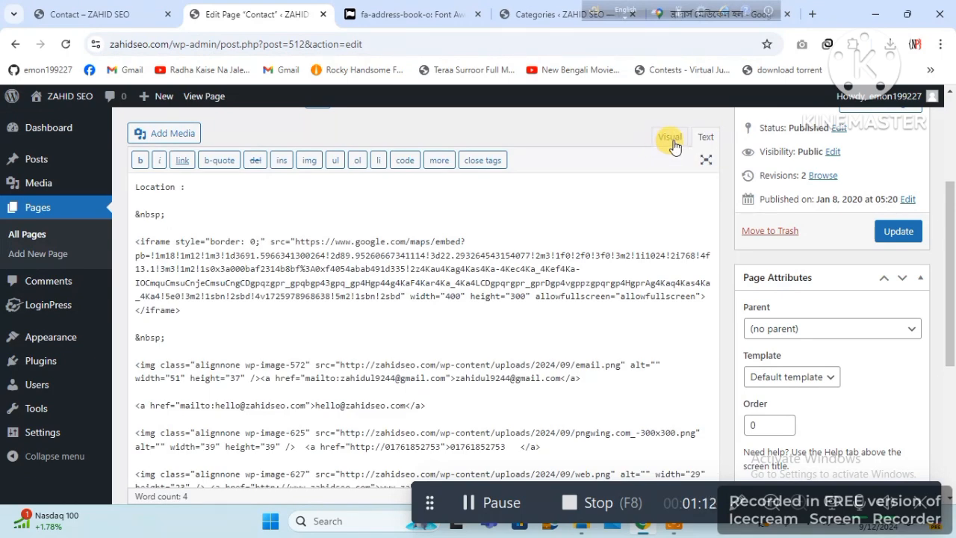
left_click(140, 185)
key("Return")
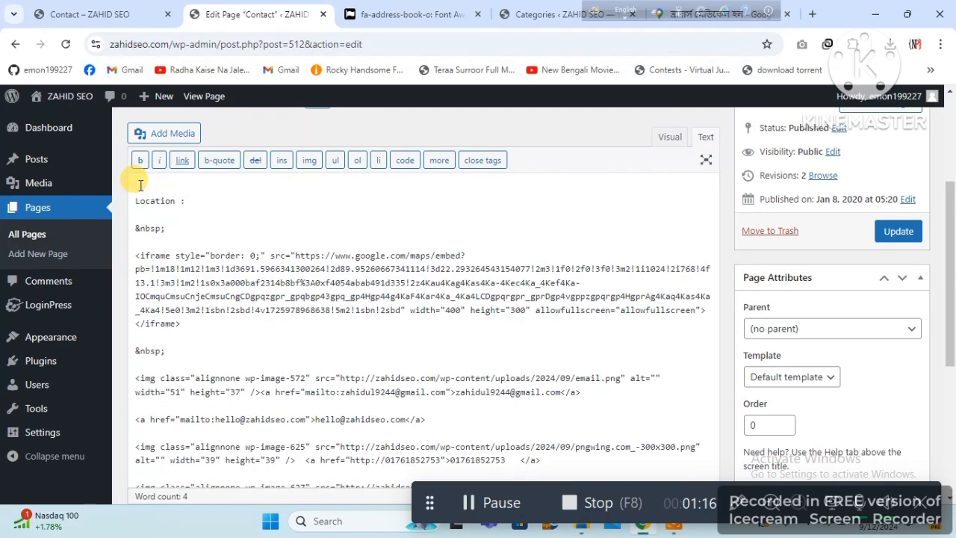
key("ctrl+v")
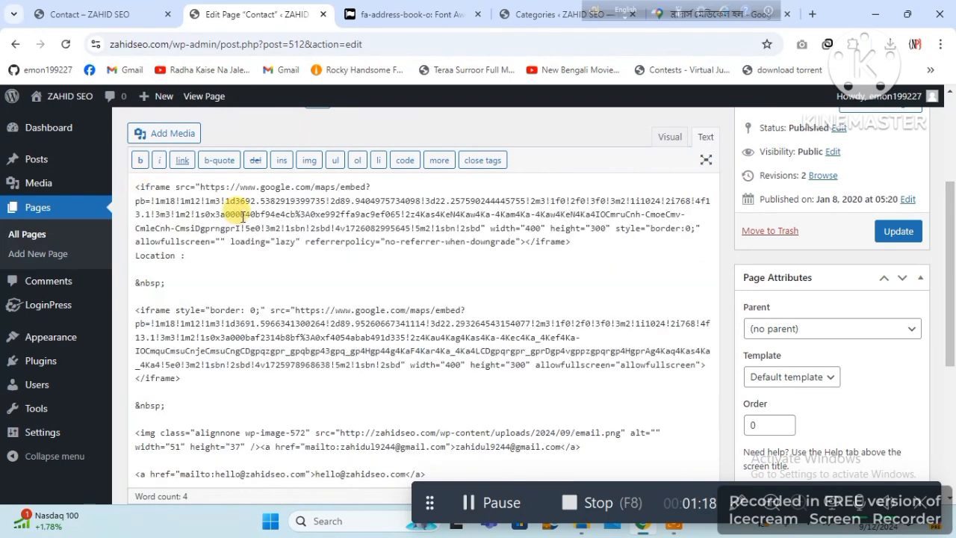
left_click(670, 137)
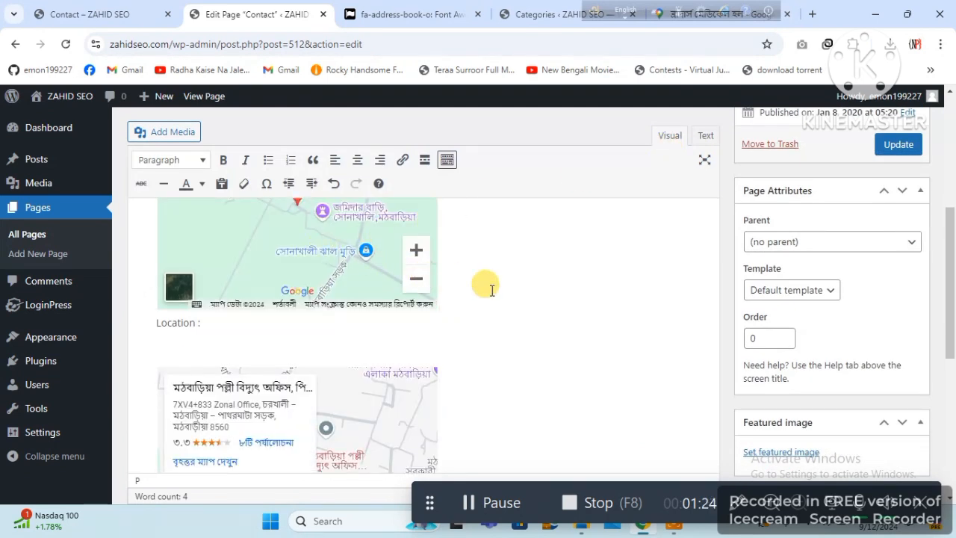
key("BackSpace")
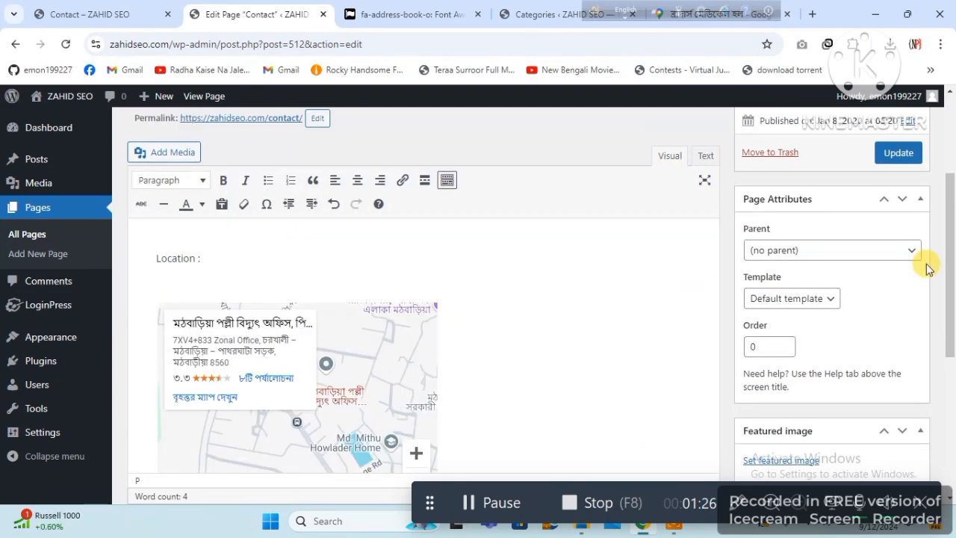
Look over the e-mail, phone and website links on the Contact page, then return to the list of all pages
scroll(952, 381, "down", 5)
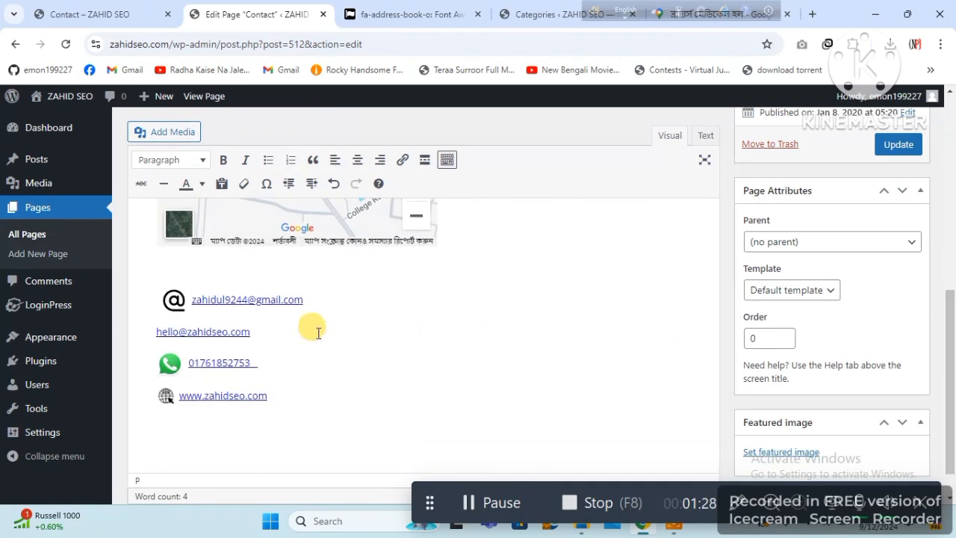
left_click(284, 331)
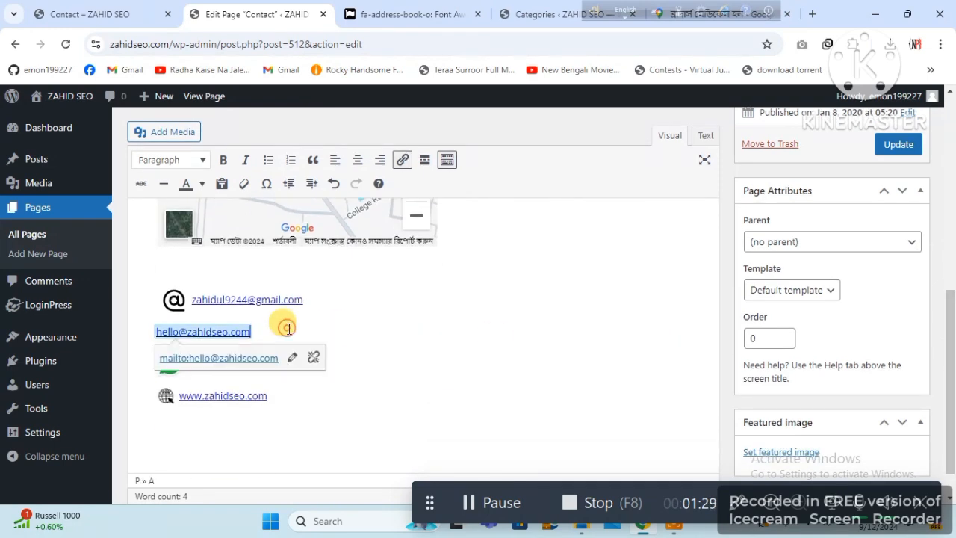
left_click(279, 400)
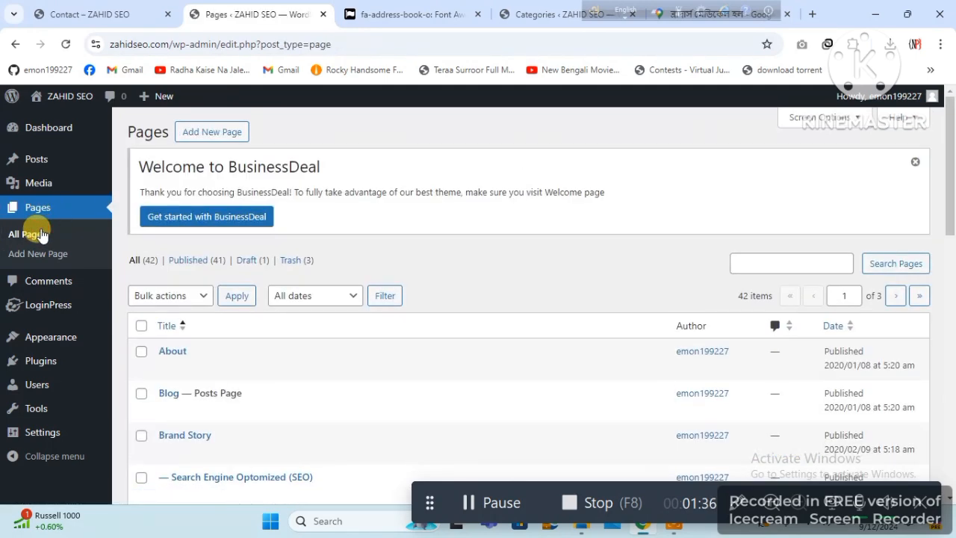
Open the theme customizer and look over its Theme Options section
mouse_move(89, 339)
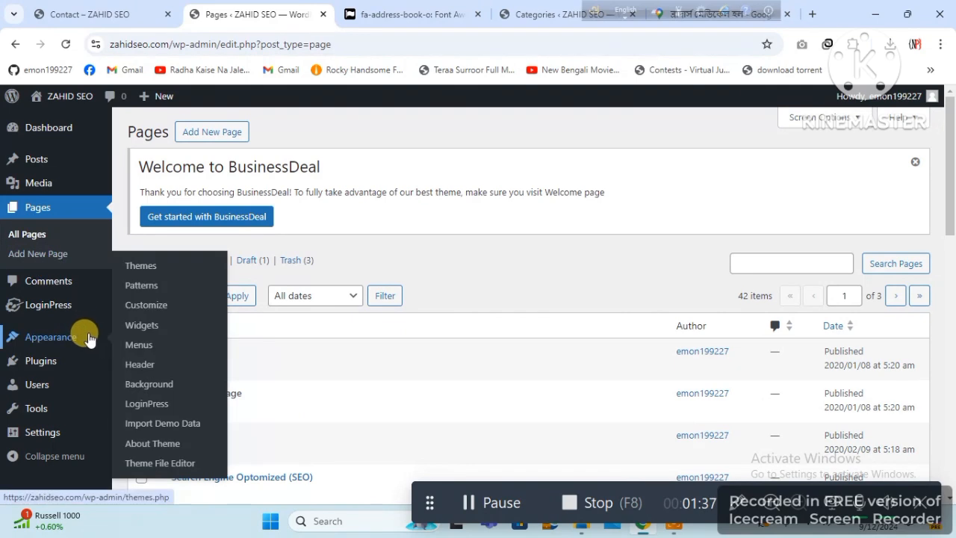
left_click(151, 312)
left_click(102, 10)
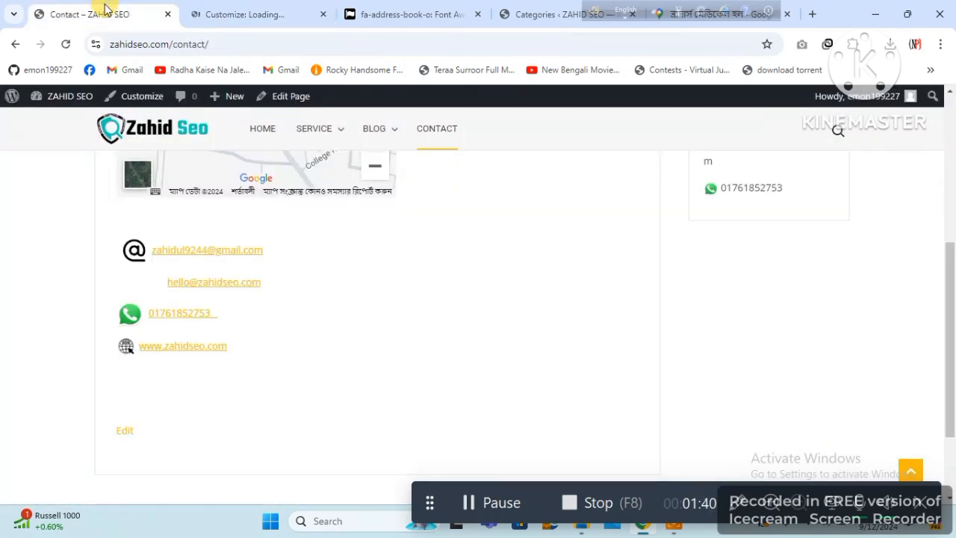
left_click(254, 9)
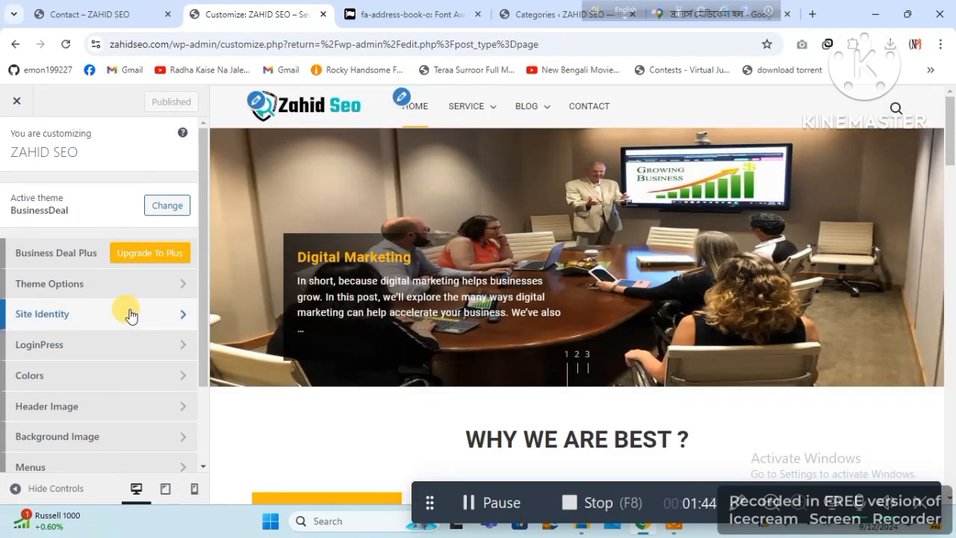
left_click(127, 285)
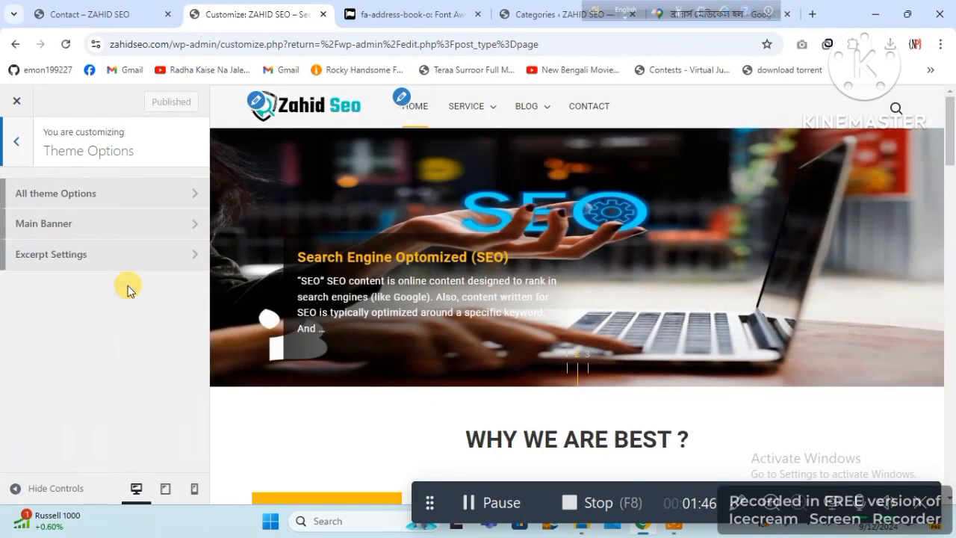
left_click(23, 158)
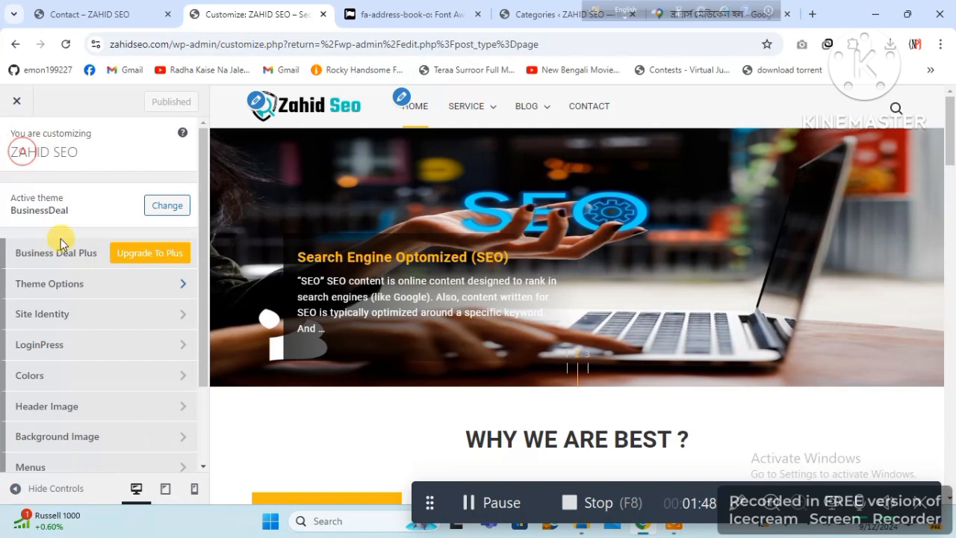
Examine the logo, site title, tagline and site icon settings under Site Identity, then close the customizer
left_click(97, 314)
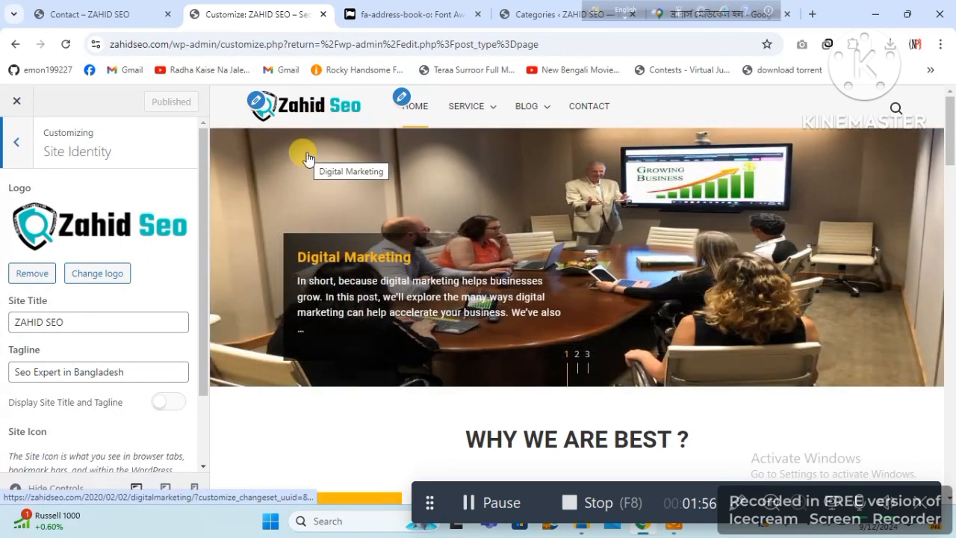
left_click(148, 368)
left_click_drag(148, 368, 13, 372)
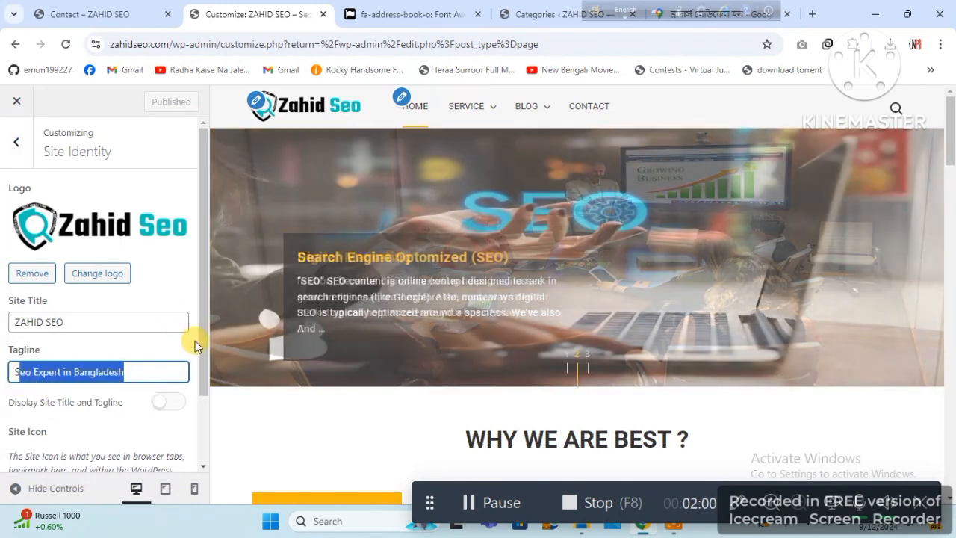
scroll(205, 366, "down", 2)
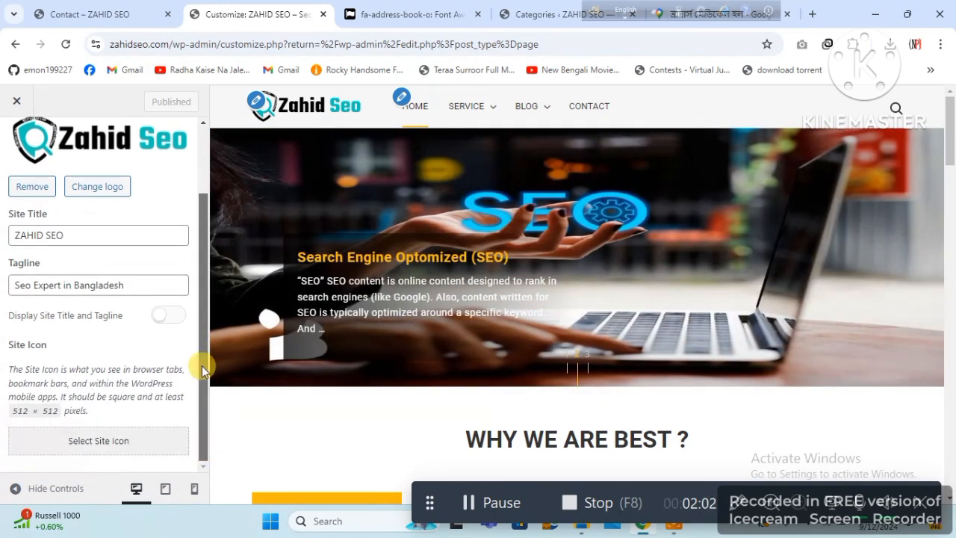
scroll(198, 344, "up", 2)
left_click(87, 322)
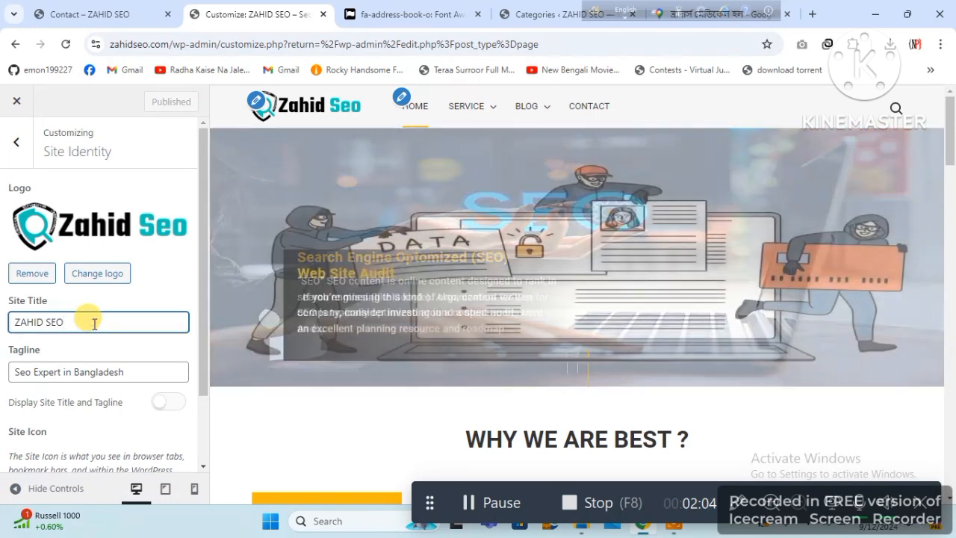
left_click(27, 109)
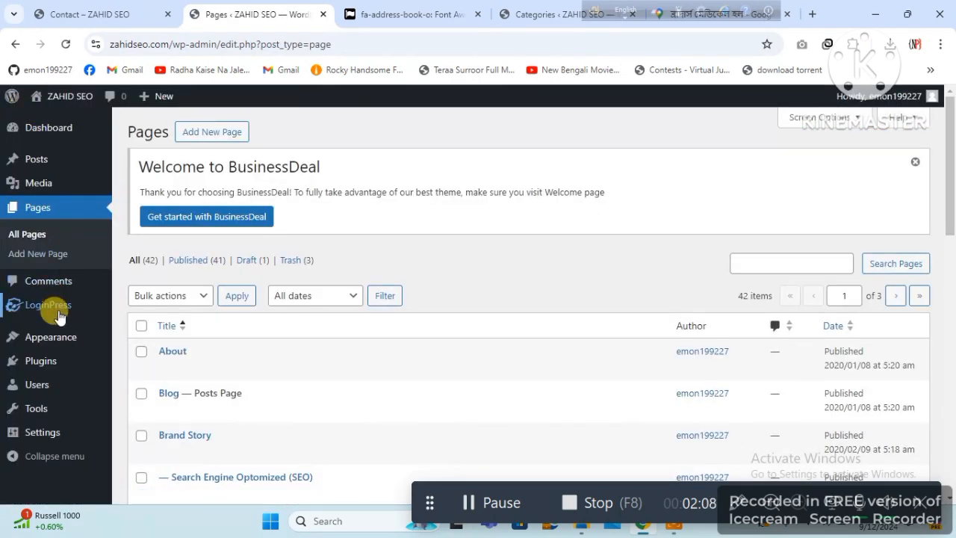
Search the WordPress plugin directory for new plugins matching "pos"
mouse_move(71, 370)
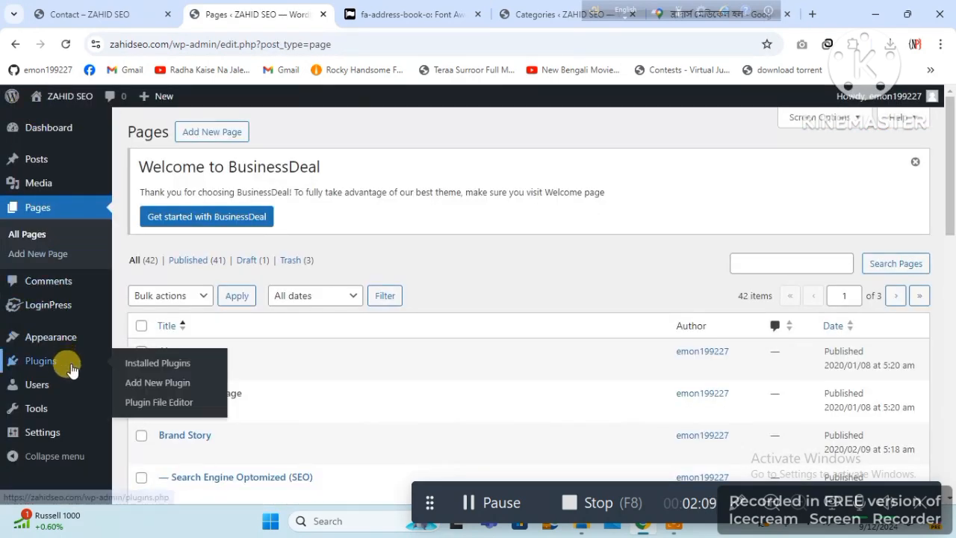
left_click(154, 385)
left_click(743, 264)
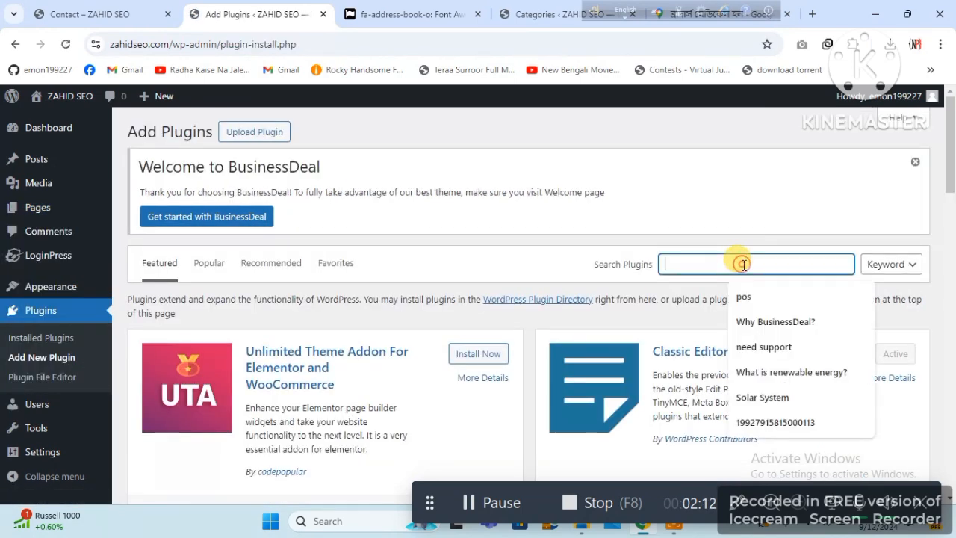
left_click(746, 303)
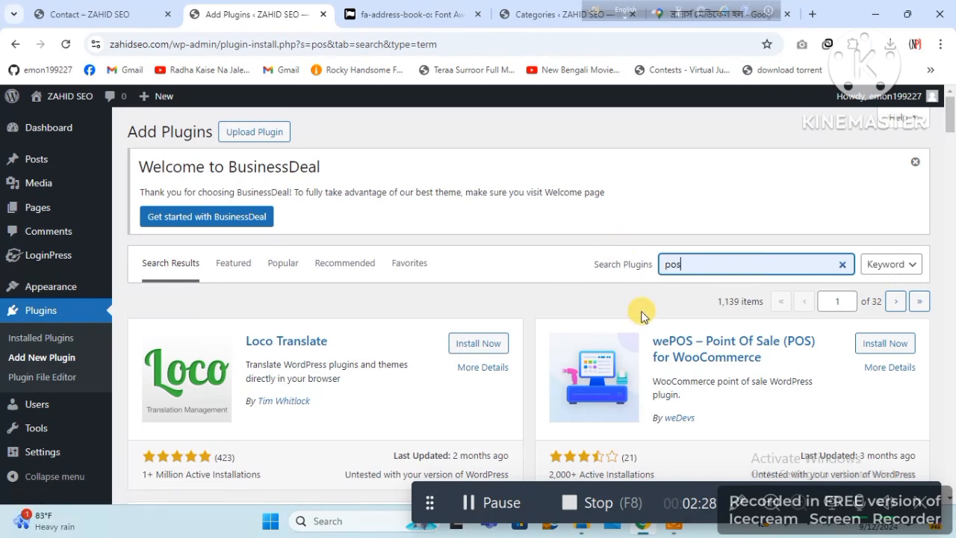
Look at the navigation menu on the site's homepage, then open the Menus editor under Appearance
left_click(59, 14)
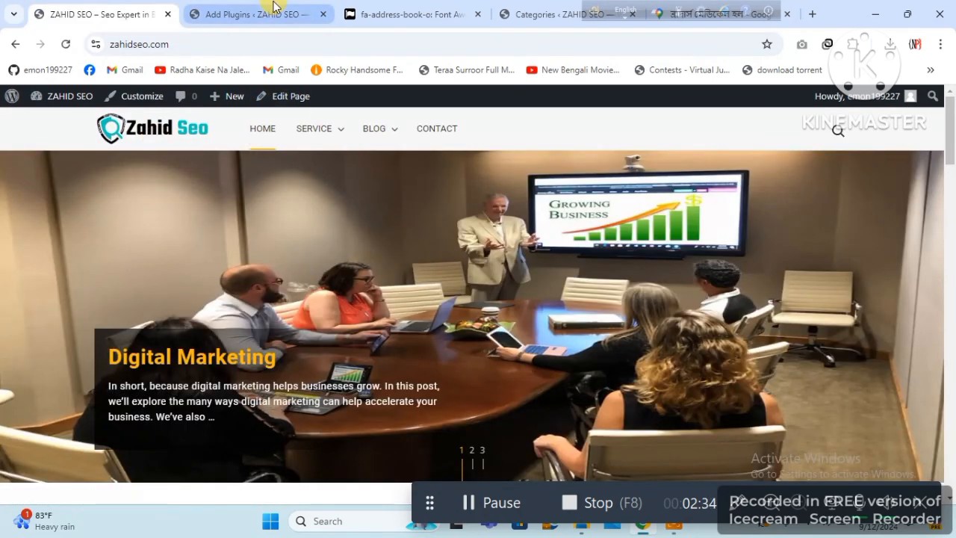
left_click(274, 11)
mouse_move(70, 291)
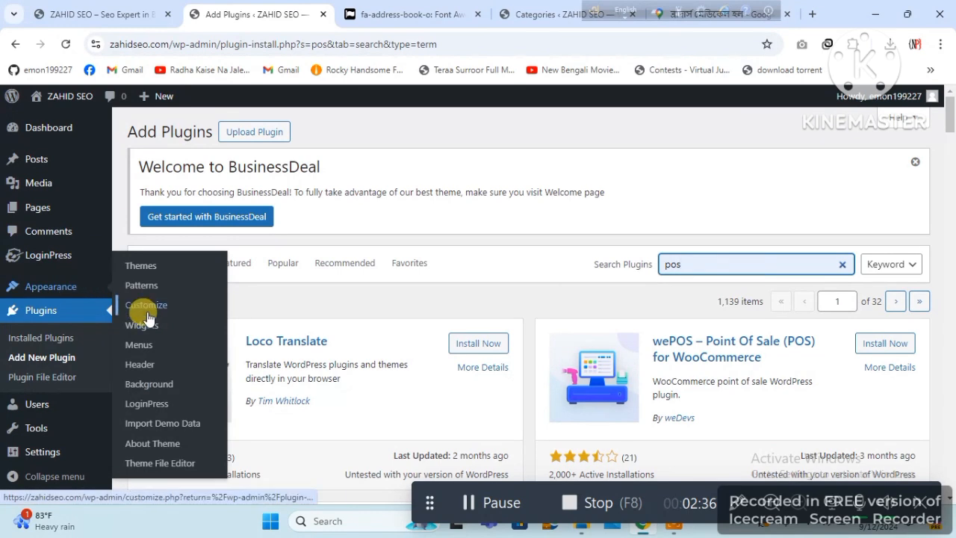
left_click(151, 343)
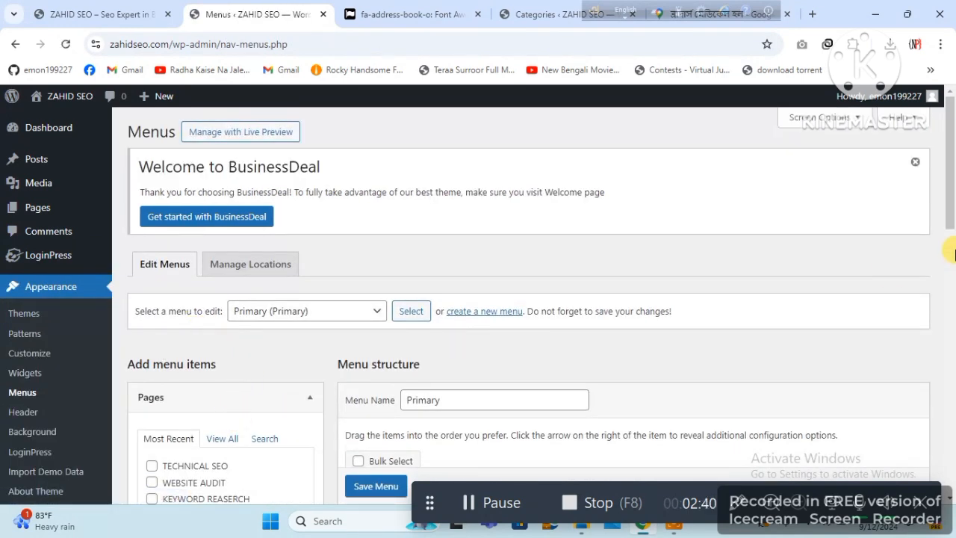
Add the Pro Template 1 page to the Primary menu, save the menu and check the homepage navigation
left_click_drag(951, 194, 951, 245)
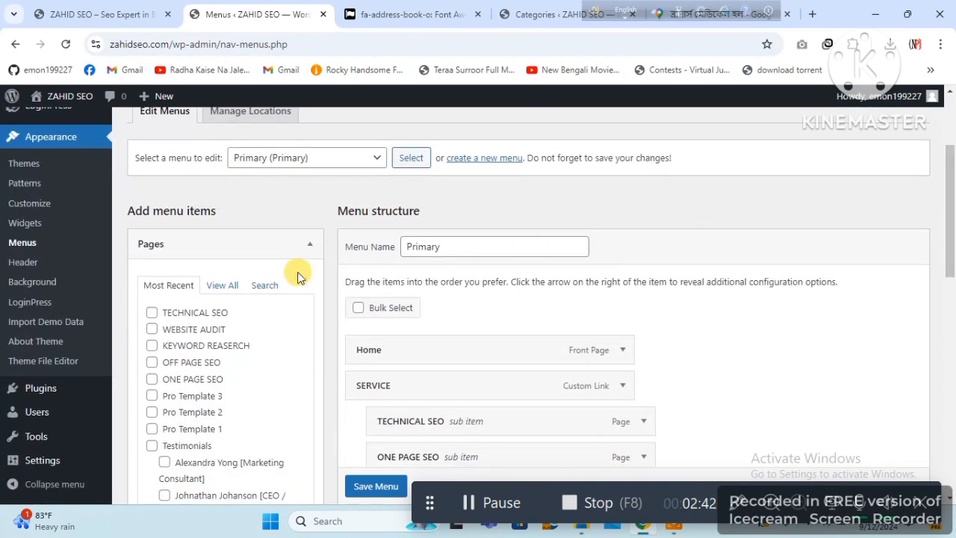
left_click(222, 284)
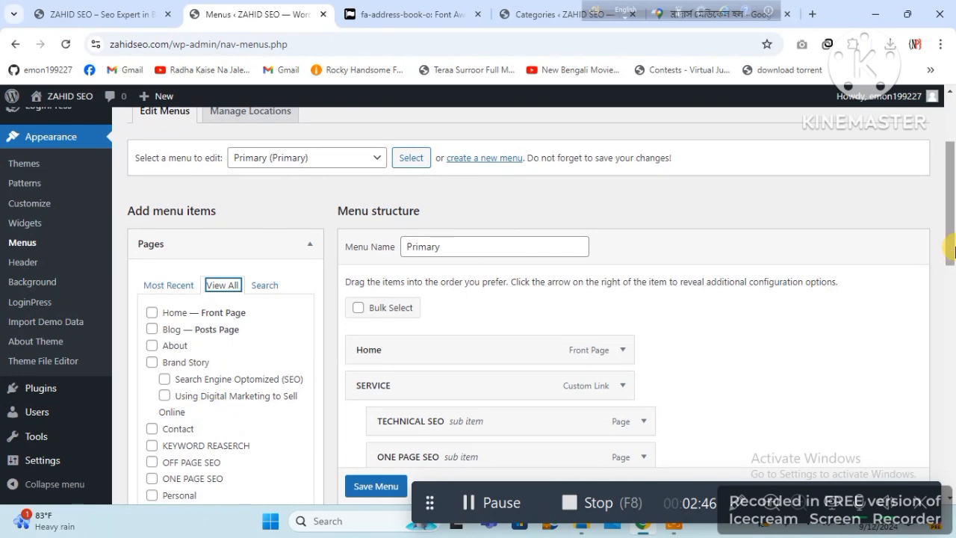
scroll(815, 295, "down", 3)
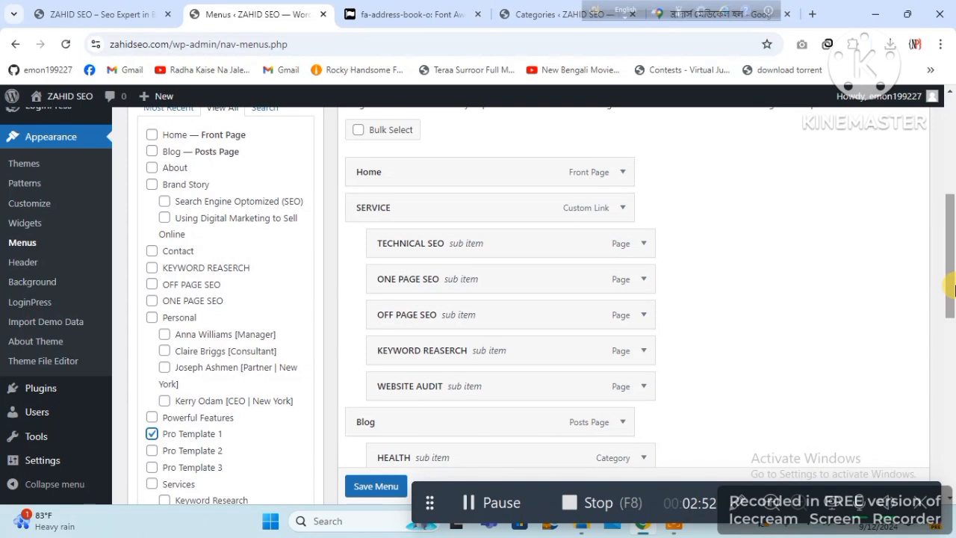
left_click_drag(949, 293, 952, 442)
left_click(281, 426)
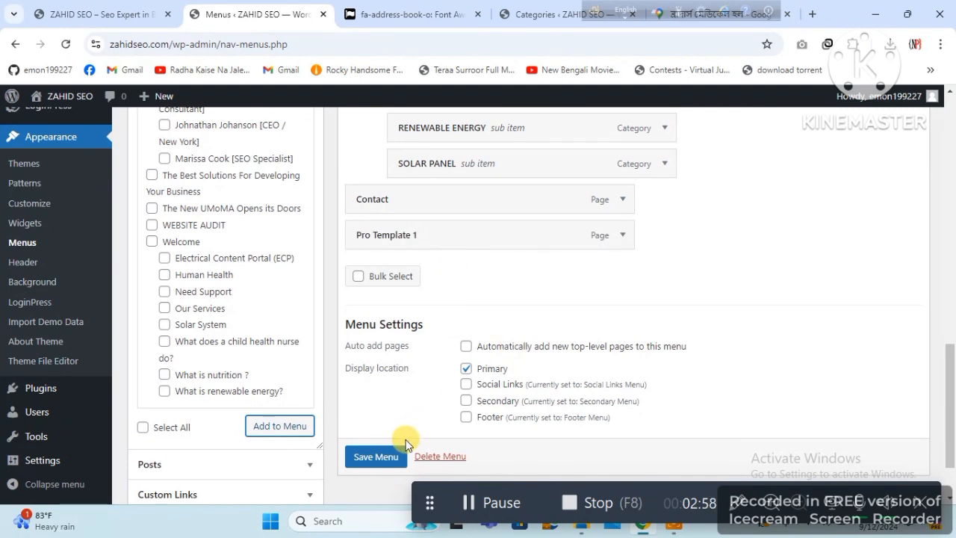
left_click(381, 457)
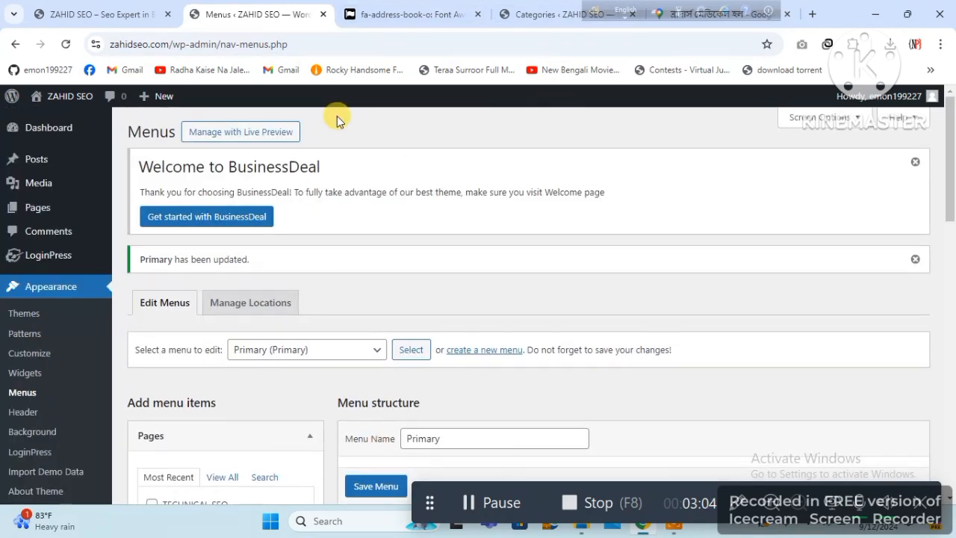
left_click(120, 15)
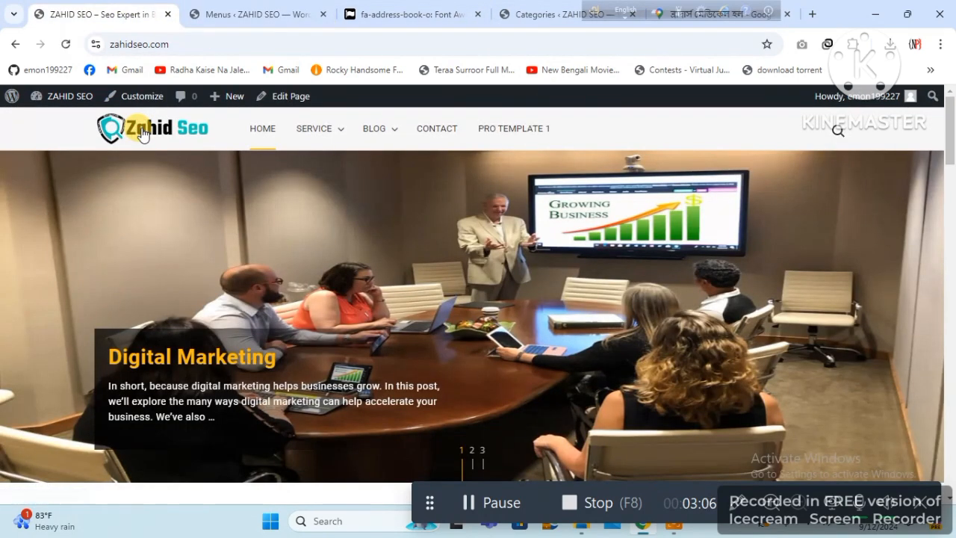
left_click(260, 14)
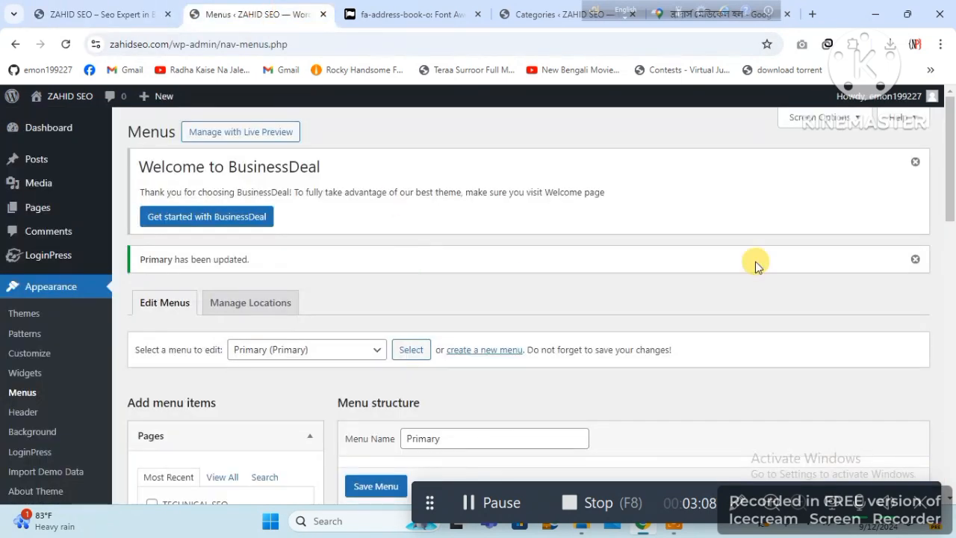
Remove the Pro Template 1 item from the Primary menu and save the menu
left_click_drag(950, 180, 953, 413)
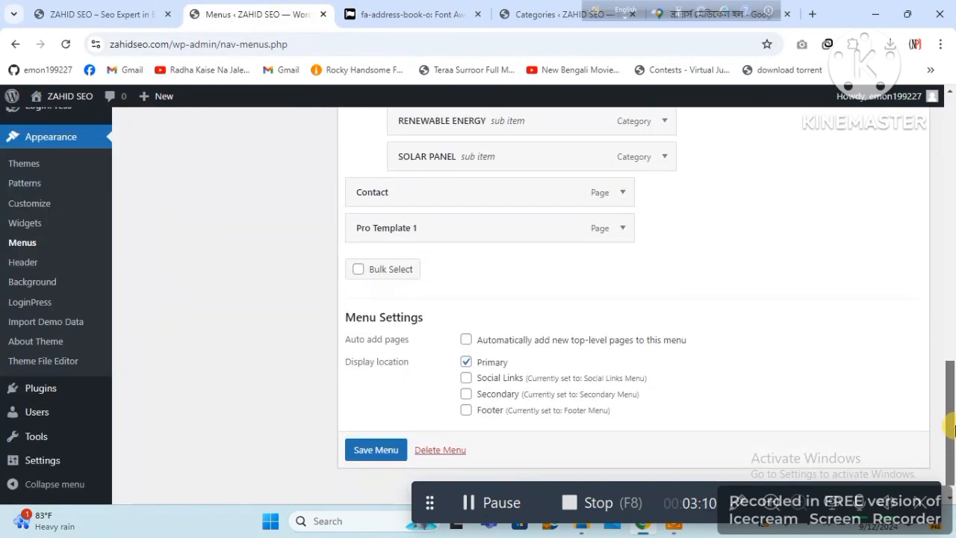
left_click(623, 230)
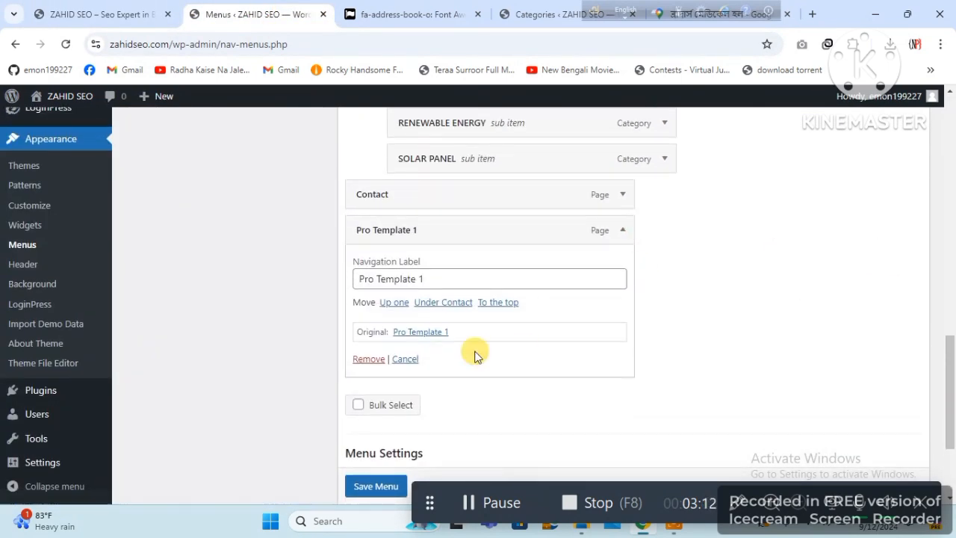
left_click(374, 360)
left_click(378, 420)
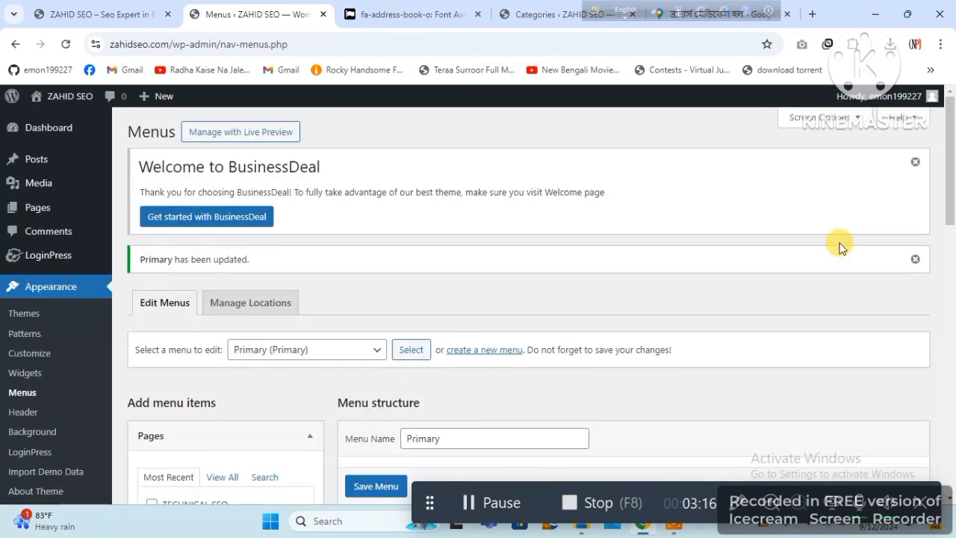
Log out of WordPress, close the Font Awesome, Categories and Google Maps browser tabs, and return to the homepage tab
mouse_move(860, 95)
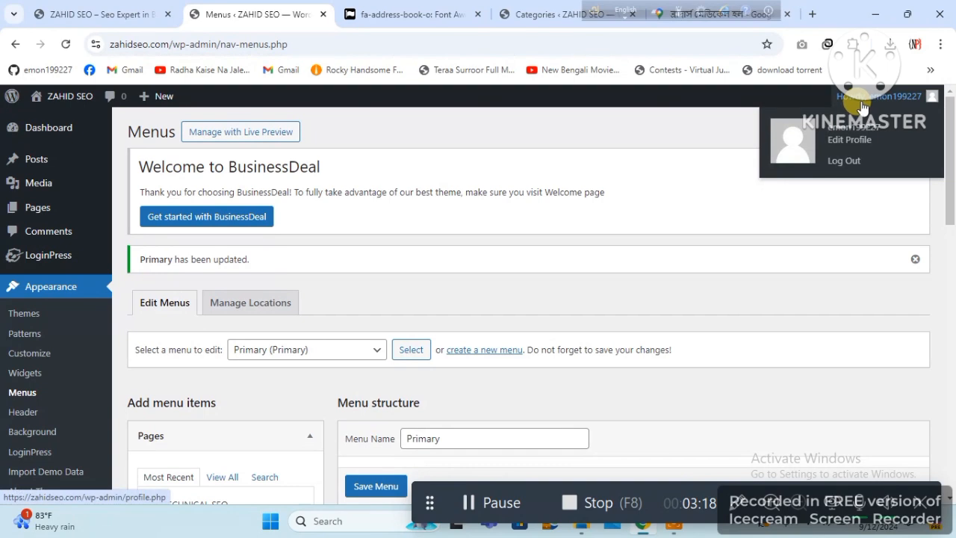
left_click(847, 162)
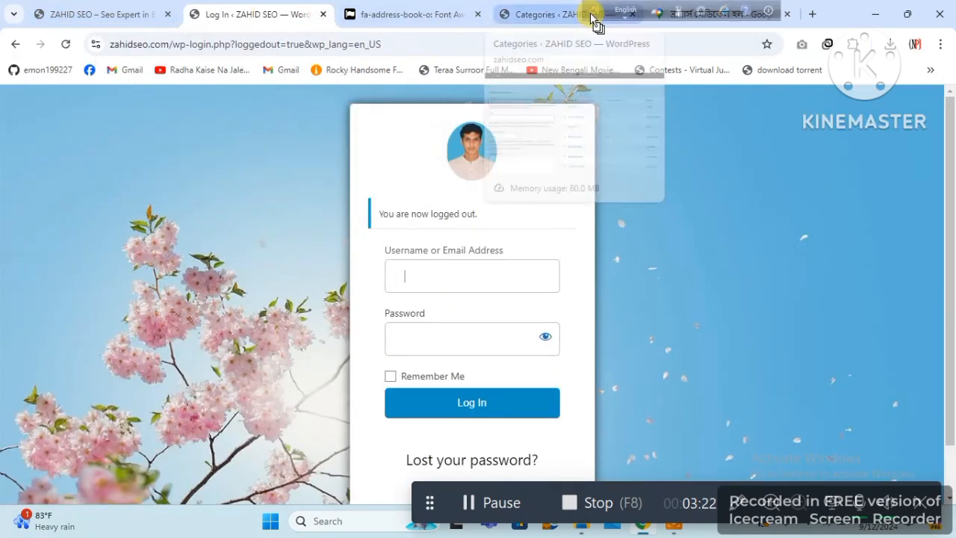
left_click(479, 14)
left_click(481, 14)
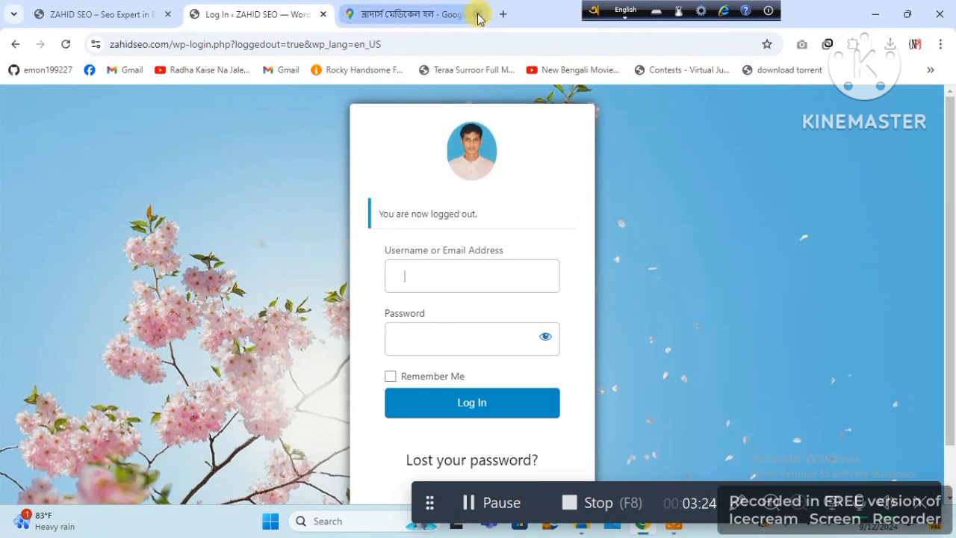
left_click(481, 14)
left_click(142, 7)
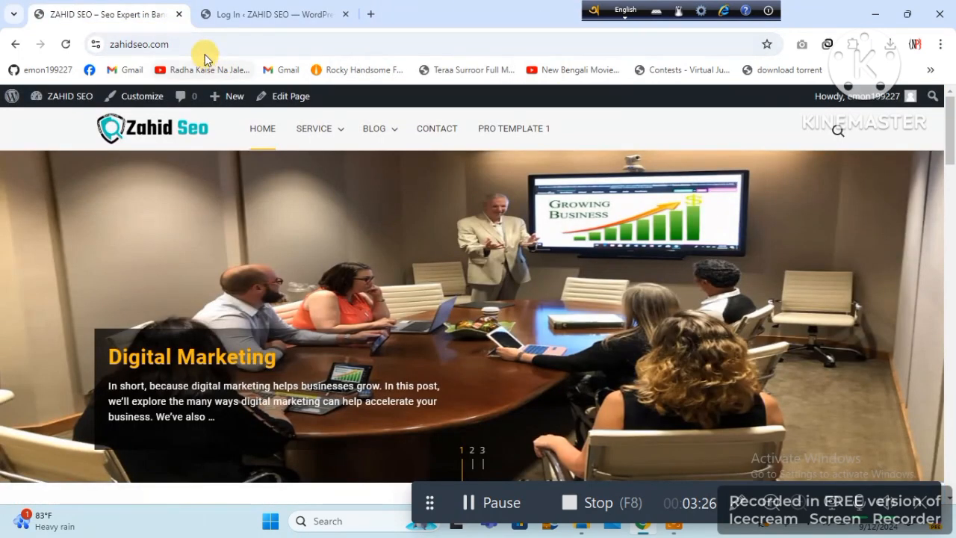
Open the login page at zahidseo.com/wp-admin in a new browser tab and start filling in the username field
left_click(203, 44)
key("ctrl+c")
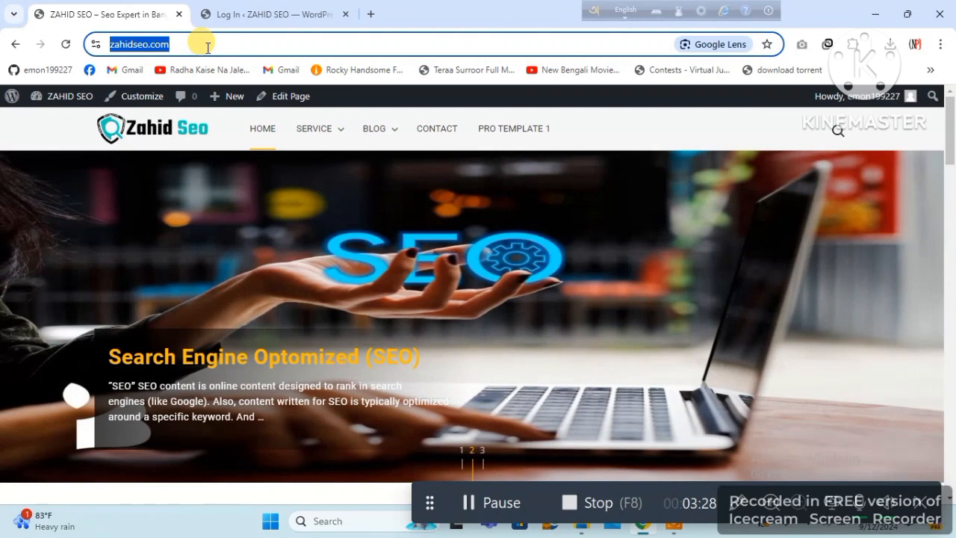
key("ctrl+t")
key("ctrl+v")
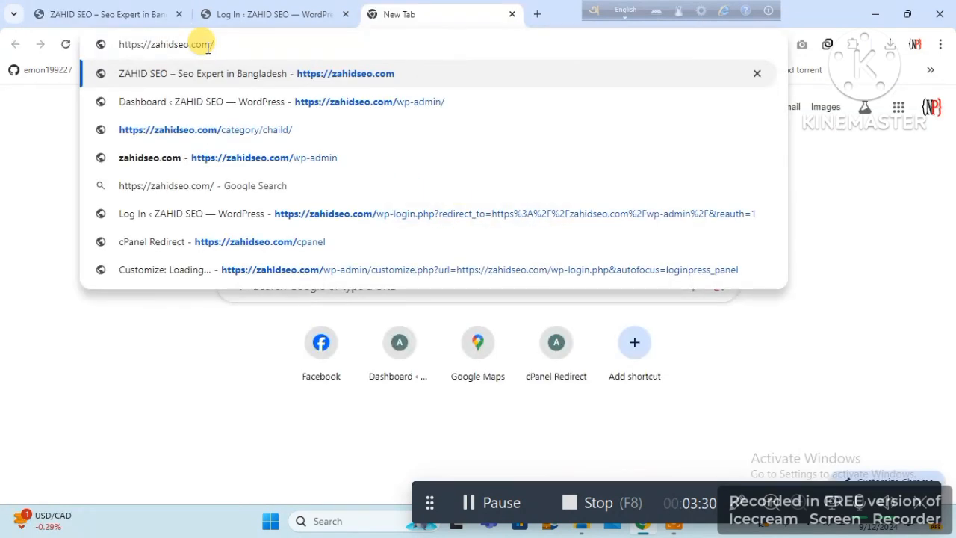
type("wp-adm")
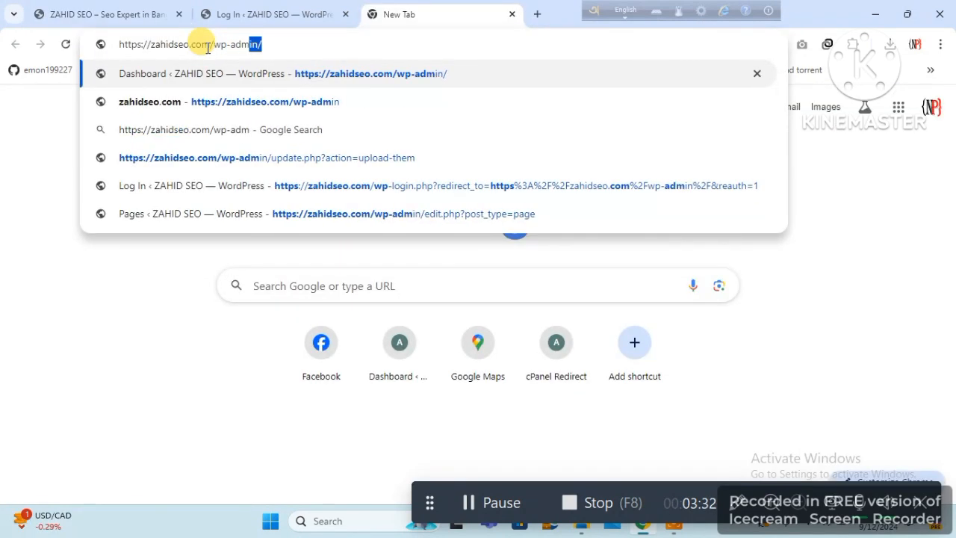
type("in")
key("Return")
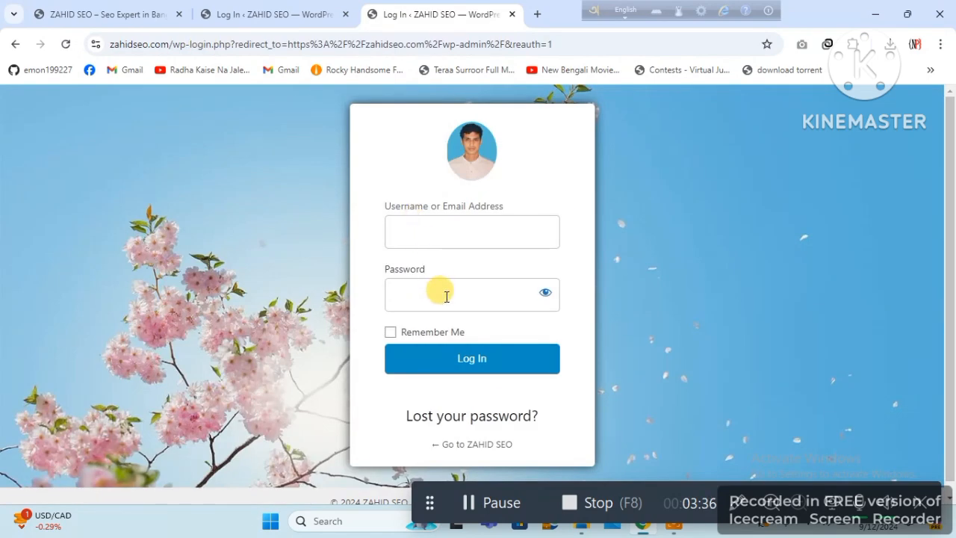
left_click(423, 232)
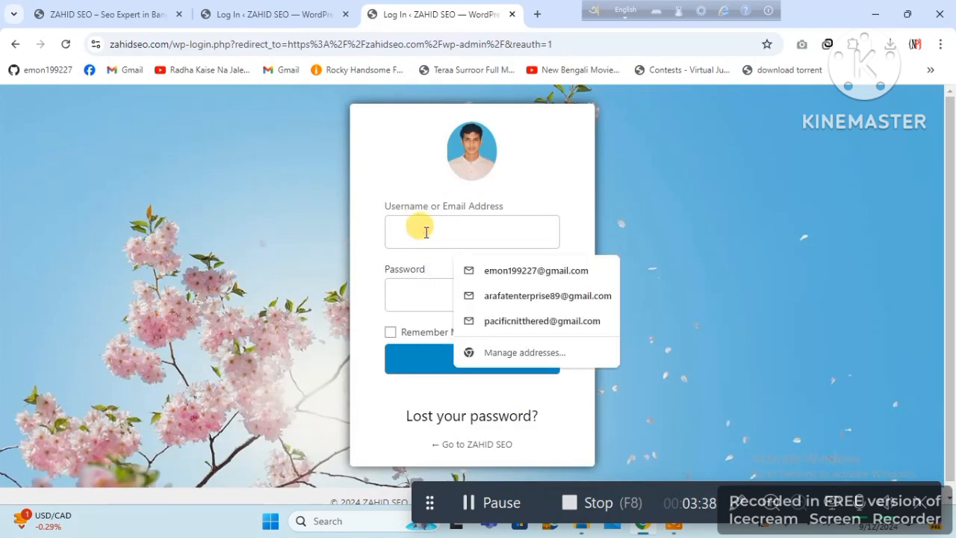